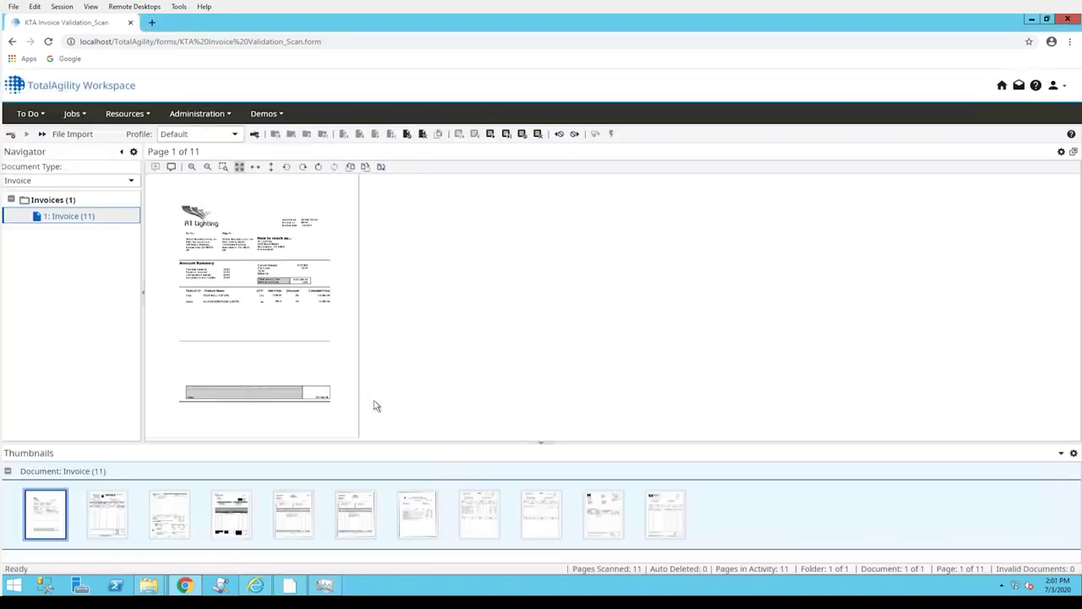
Step: Look through the scanned invoice pages 2 to 11, and return to pages 1 and 2
click(108, 517)
click(175, 516)
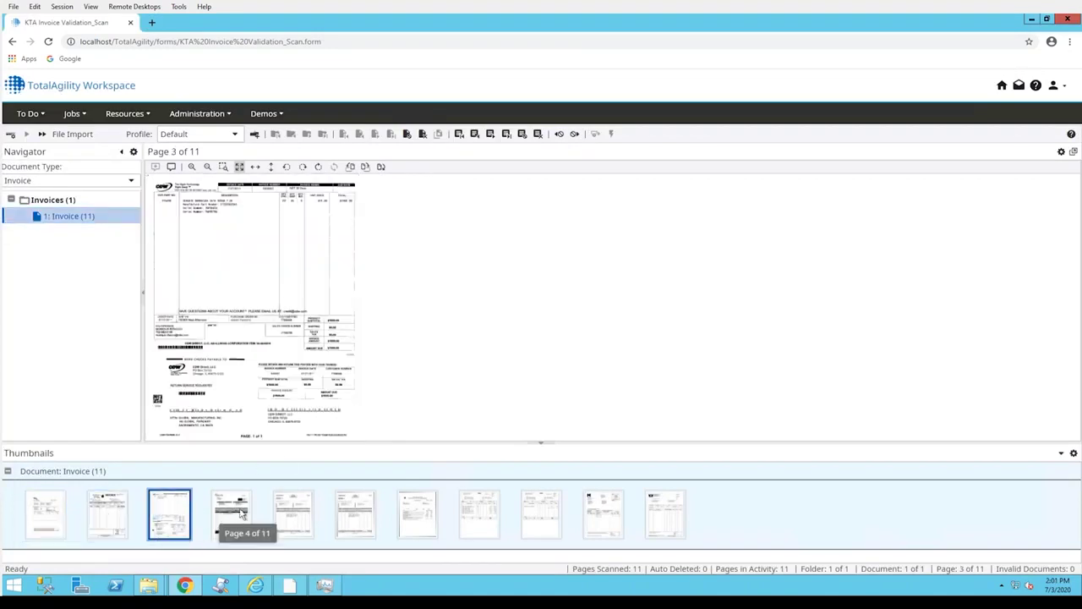
click(242, 513)
click(288, 513)
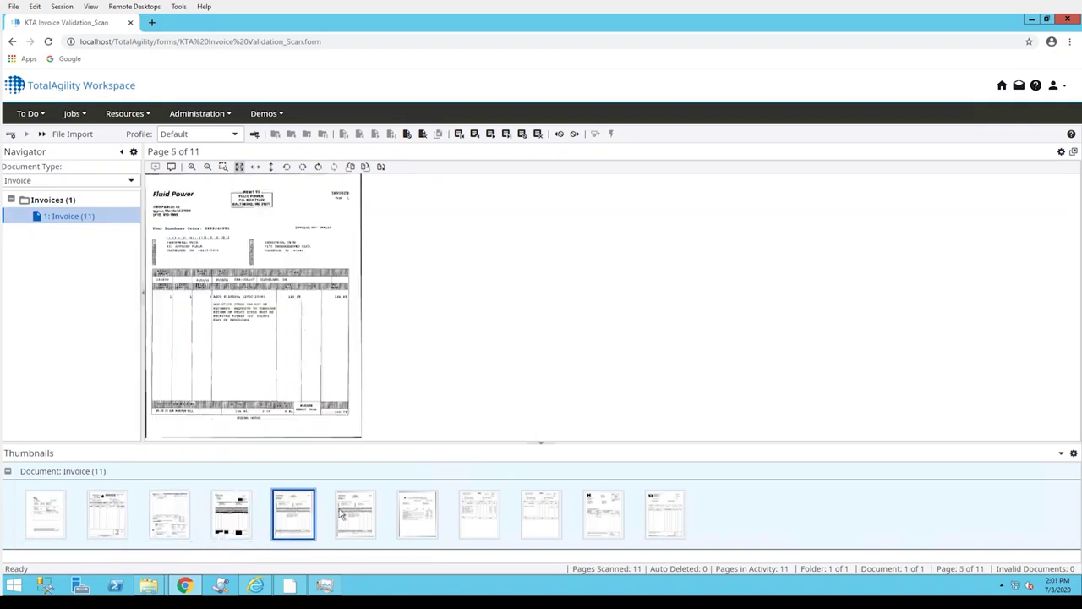
click(347, 513)
click(412, 512)
click(480, 514)
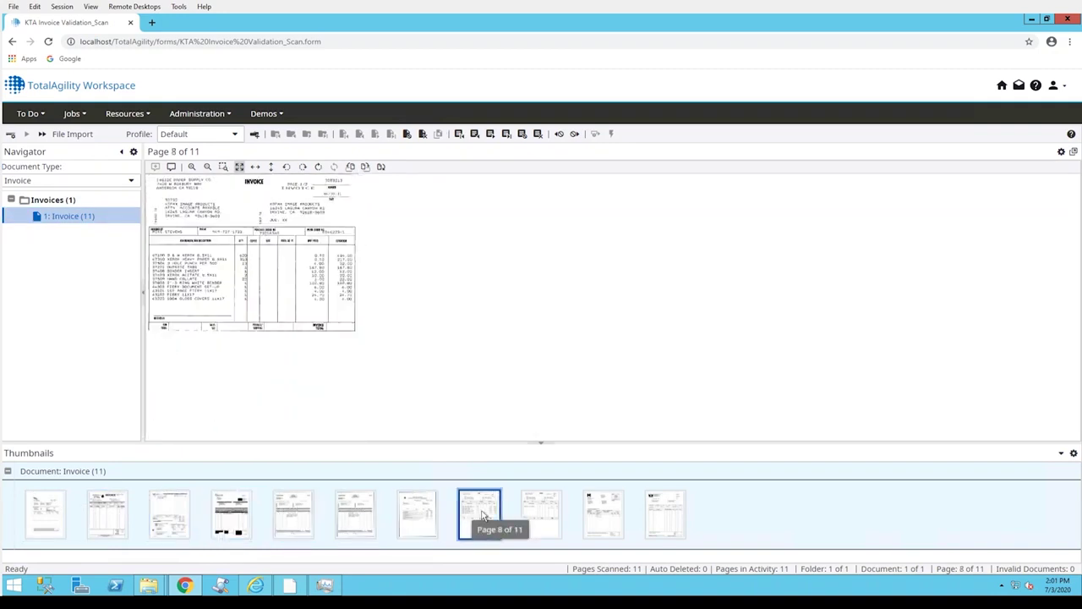
click(543, 513)
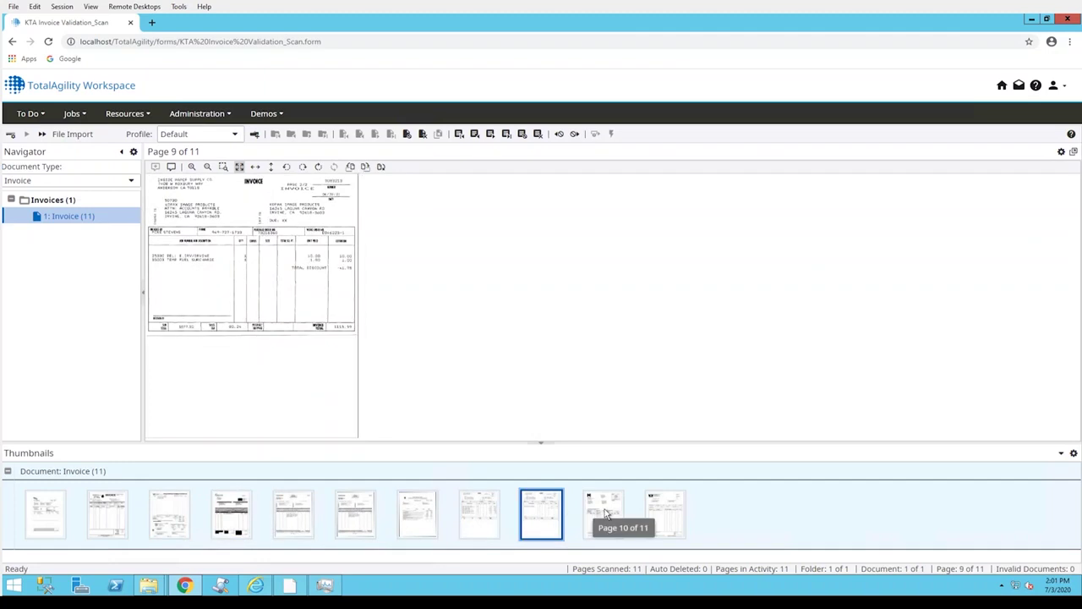
click(606, 513)
click(664, 512)
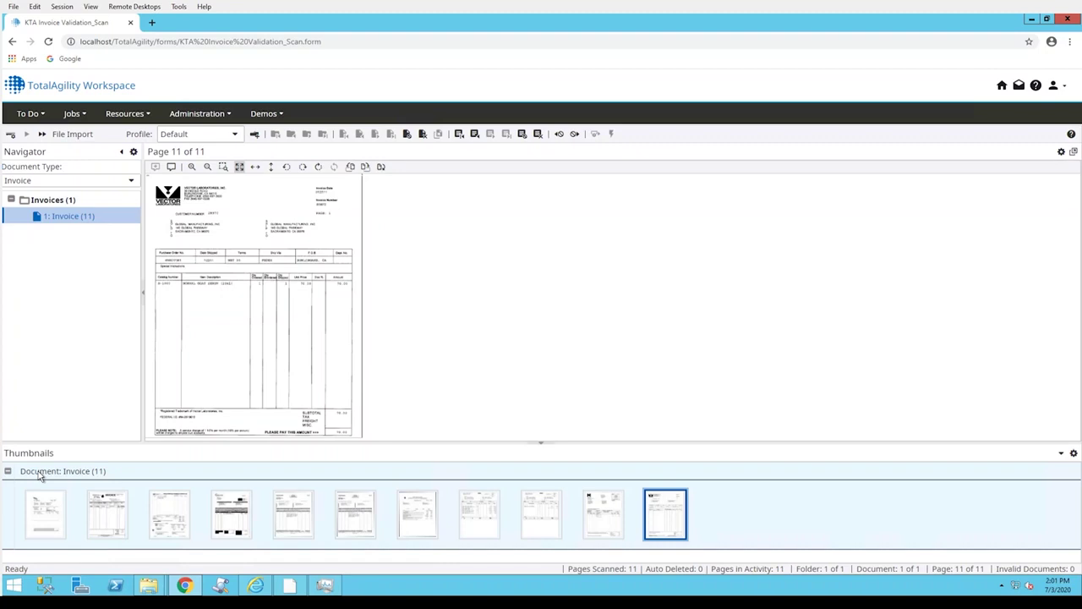
click(46, 512)
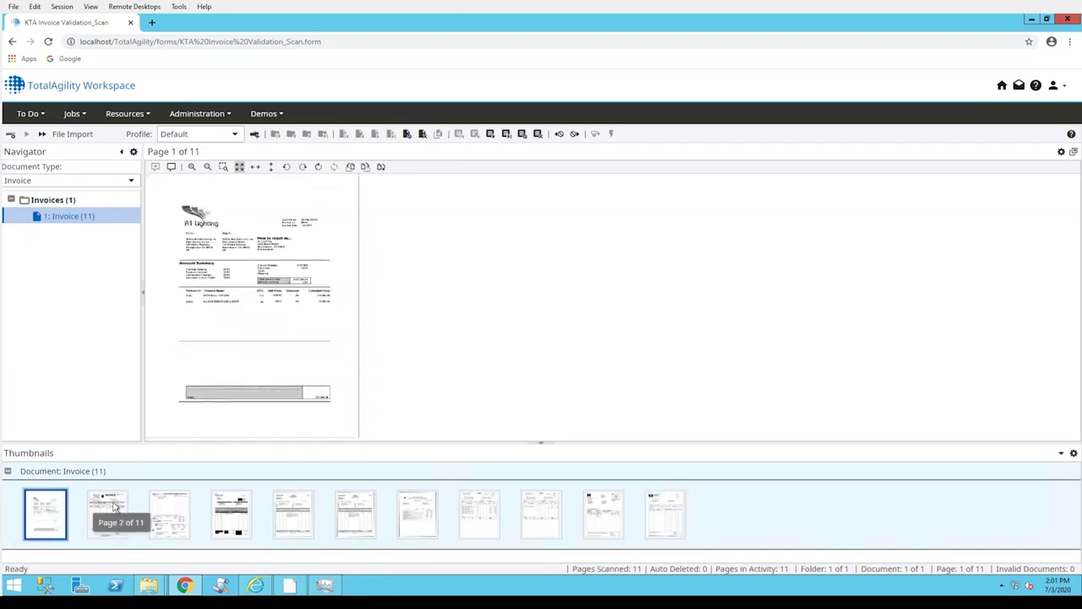
click(114, 505)
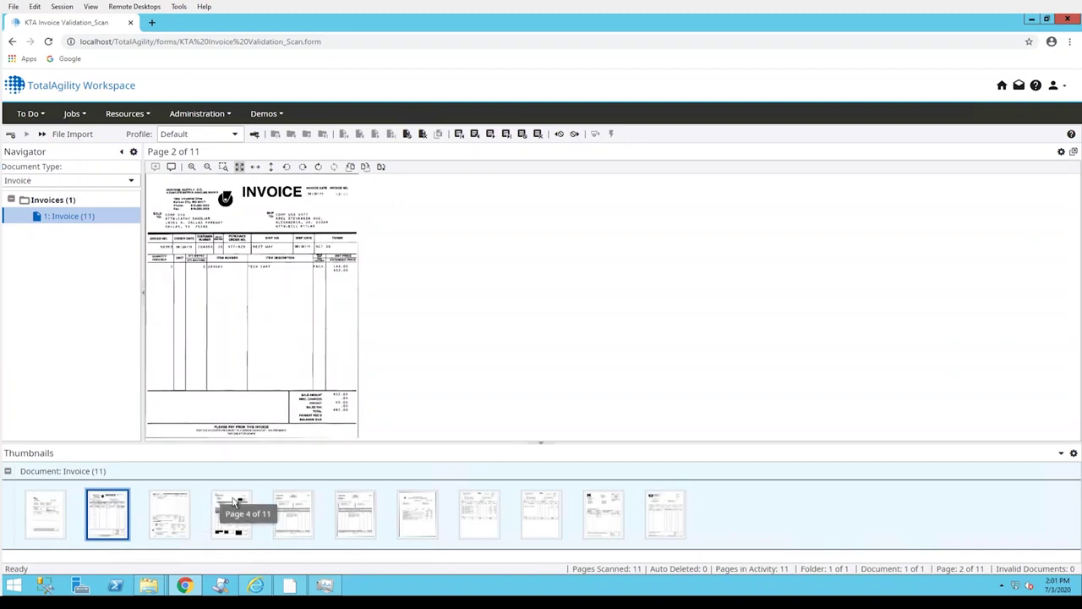
Step: Submit the scanned batch and open its Invoice Document Review activity from the work queue, declining to complete it yet
click(253, 135)
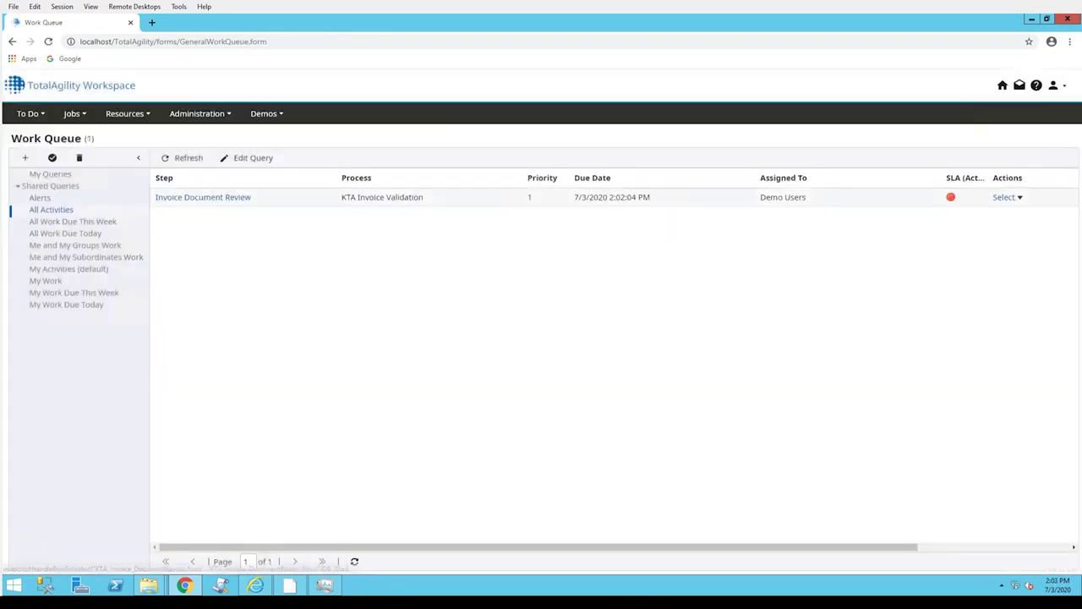
click(214, 198)
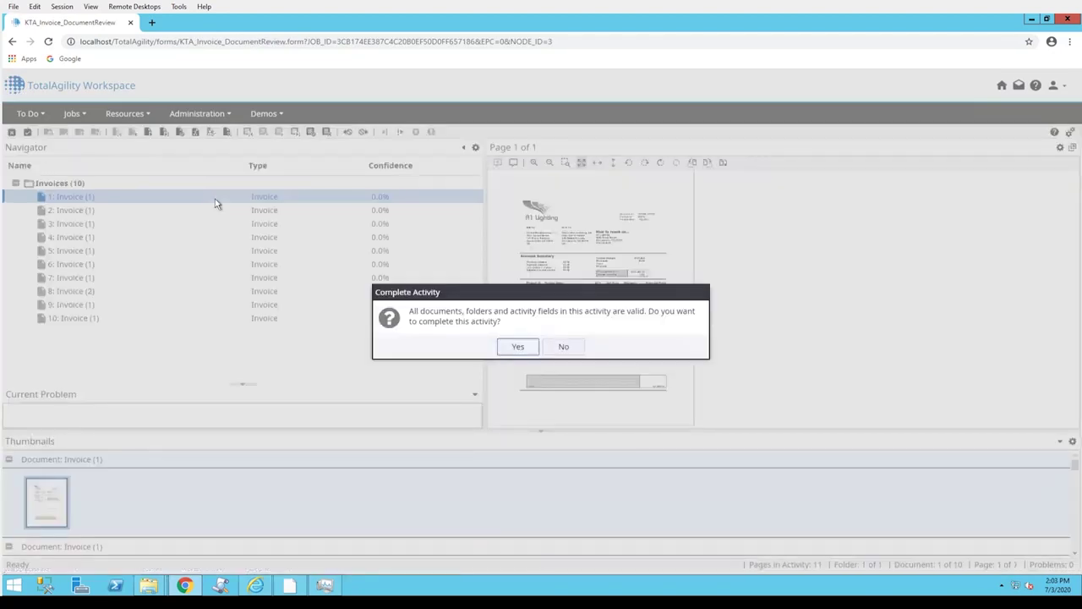
click(564, 347)
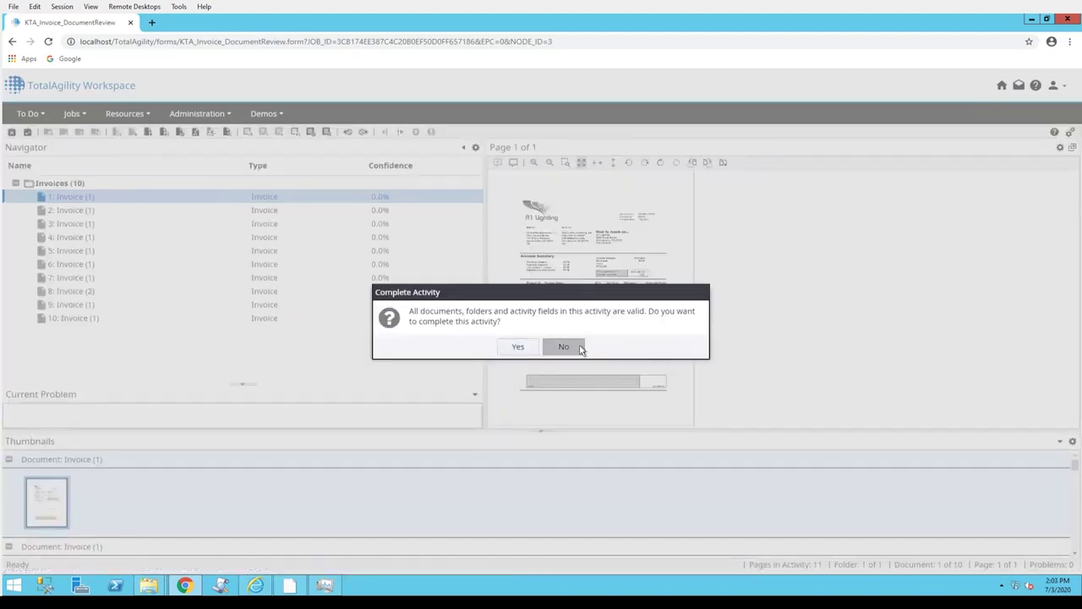
Step: Review how the pages were separated into documents, checking both pages of document 8 and the single-page invoices
click(74, 294)
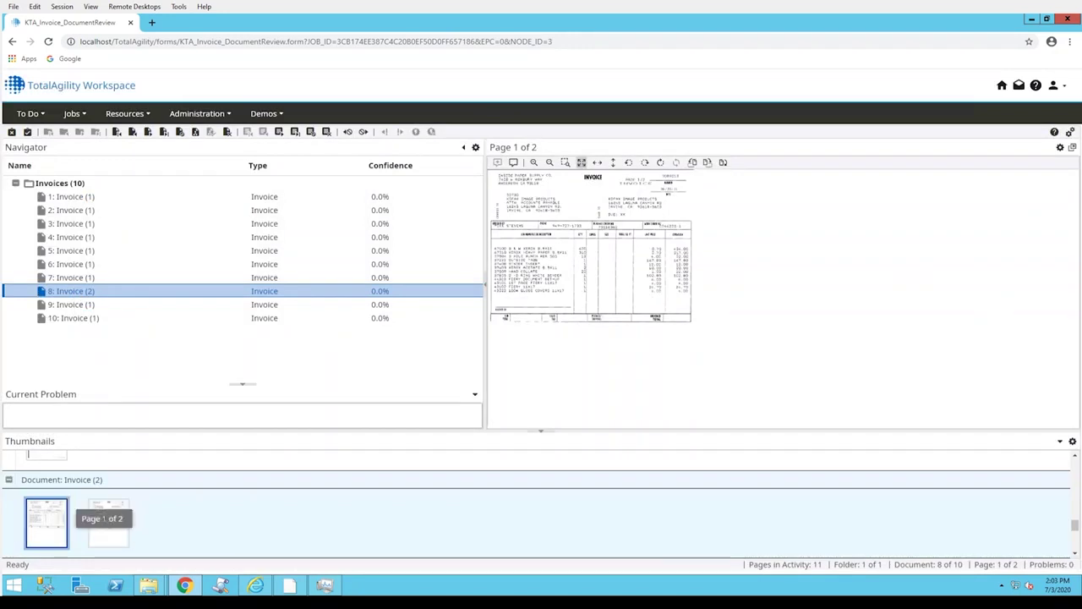
click(116, 519)
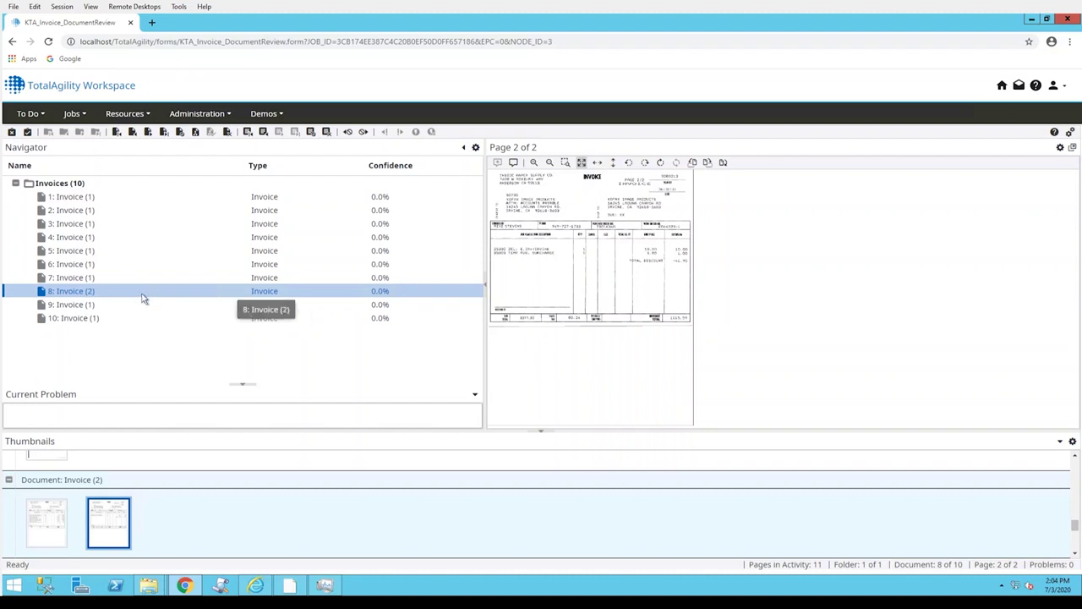
click(77, 306)
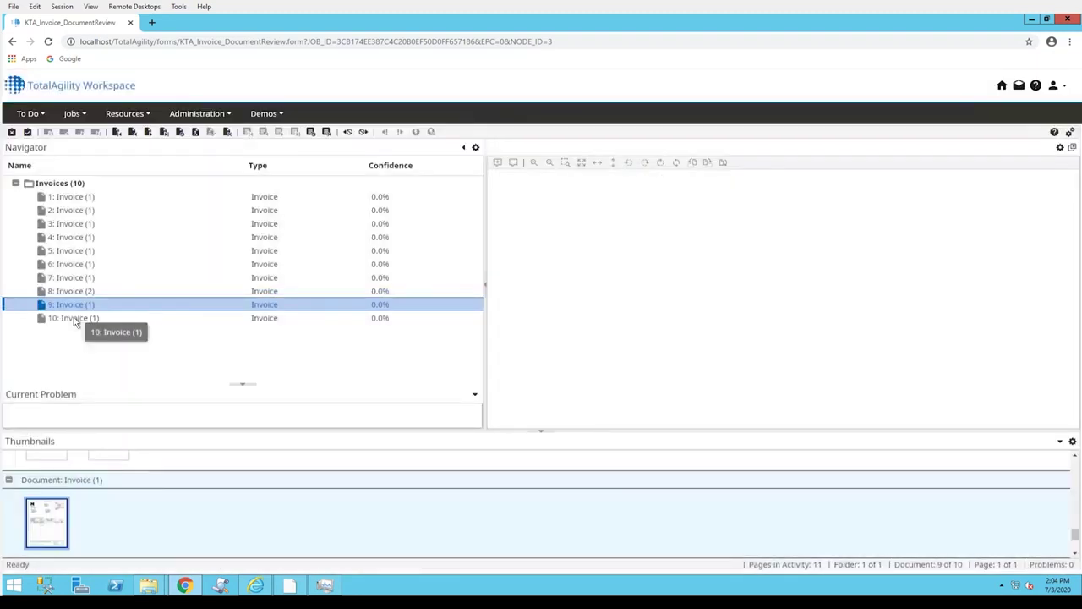
click(75, 320)
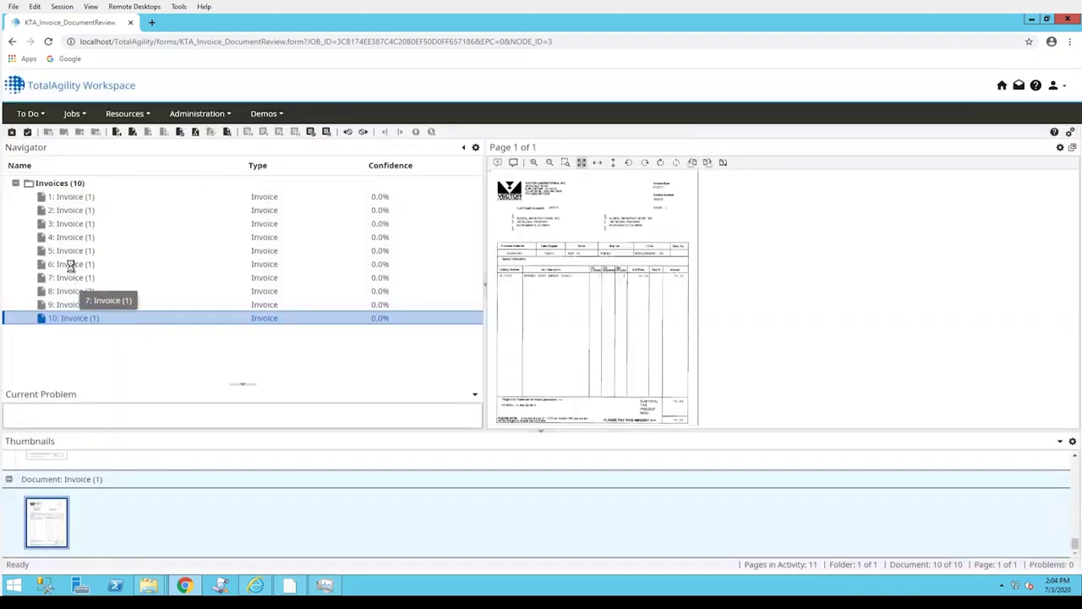
click(71, 277)
click(72, 264)
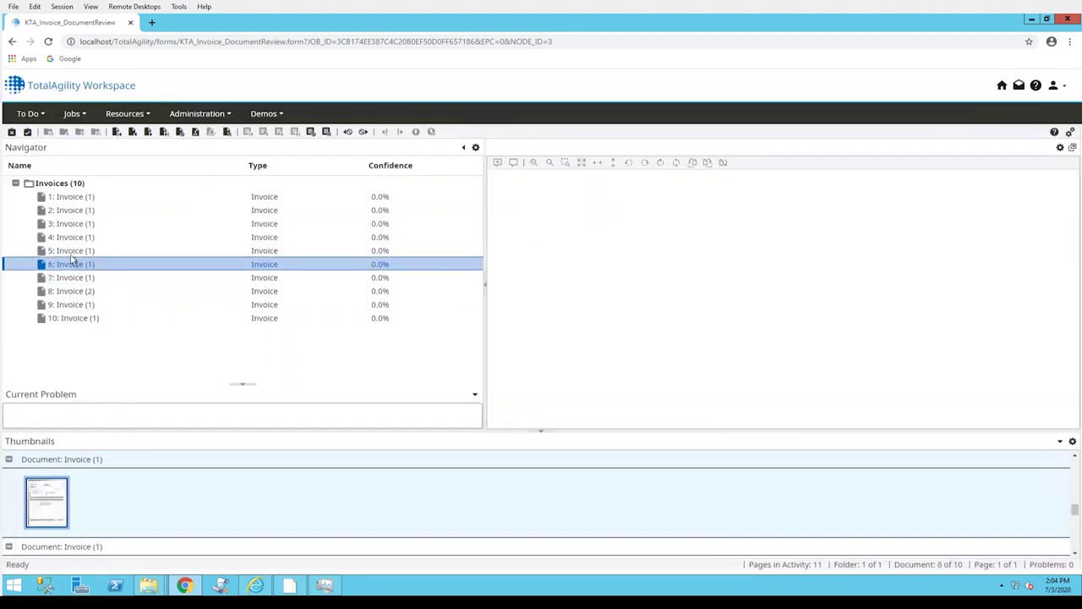
click(71, 249)
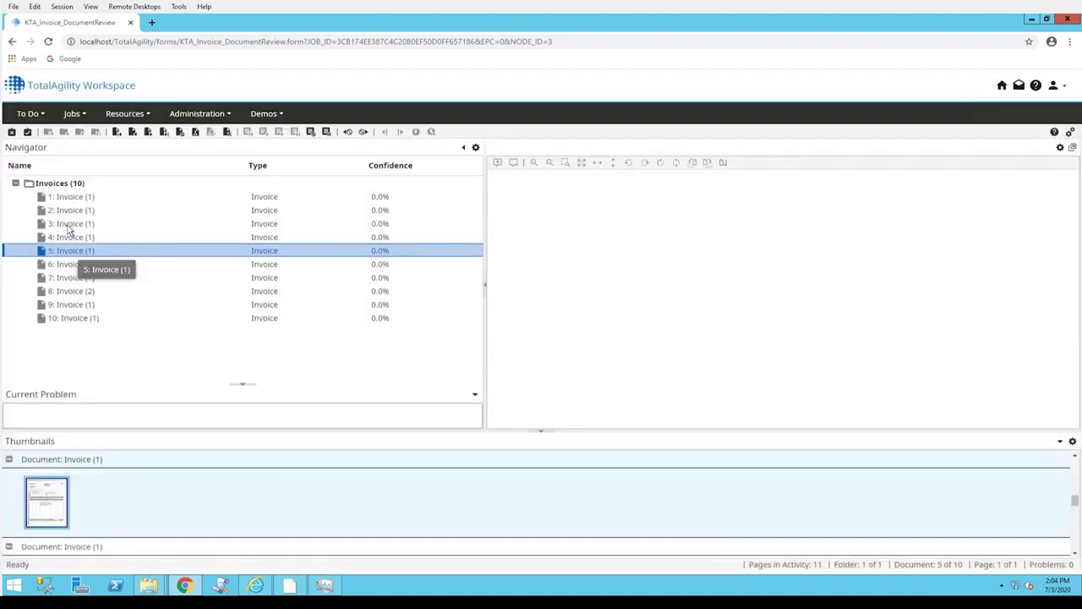
click(71, 237)
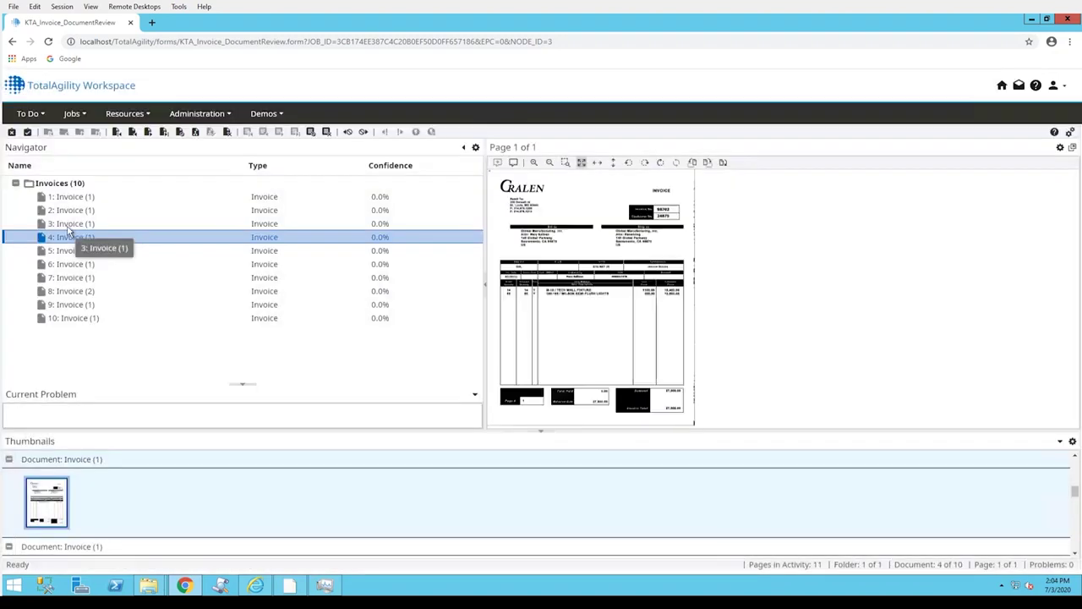
click(69, 223)
click(67, 211)
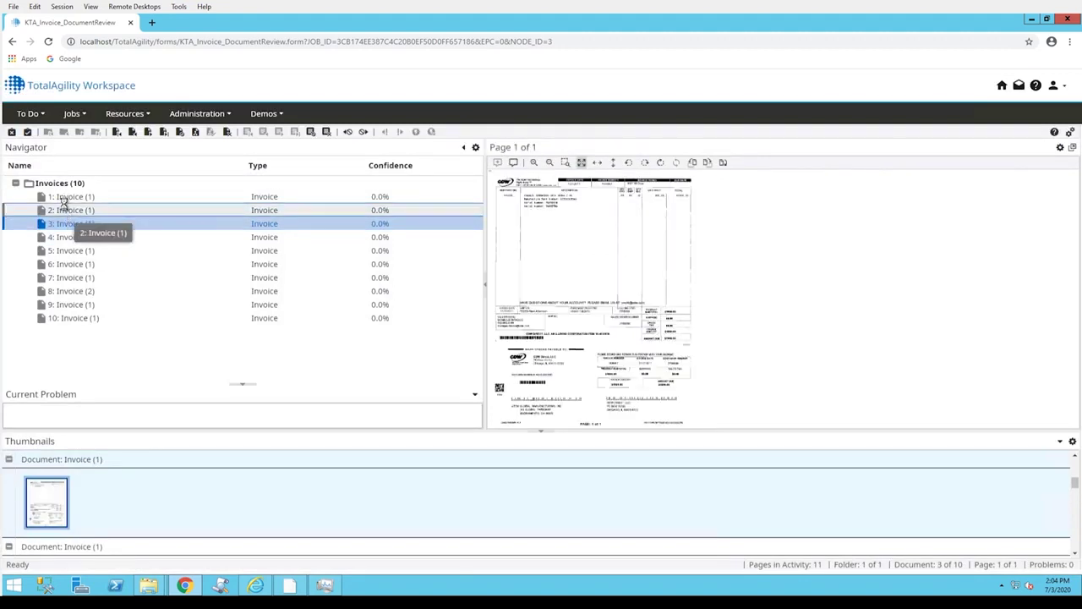
click(62, 197)
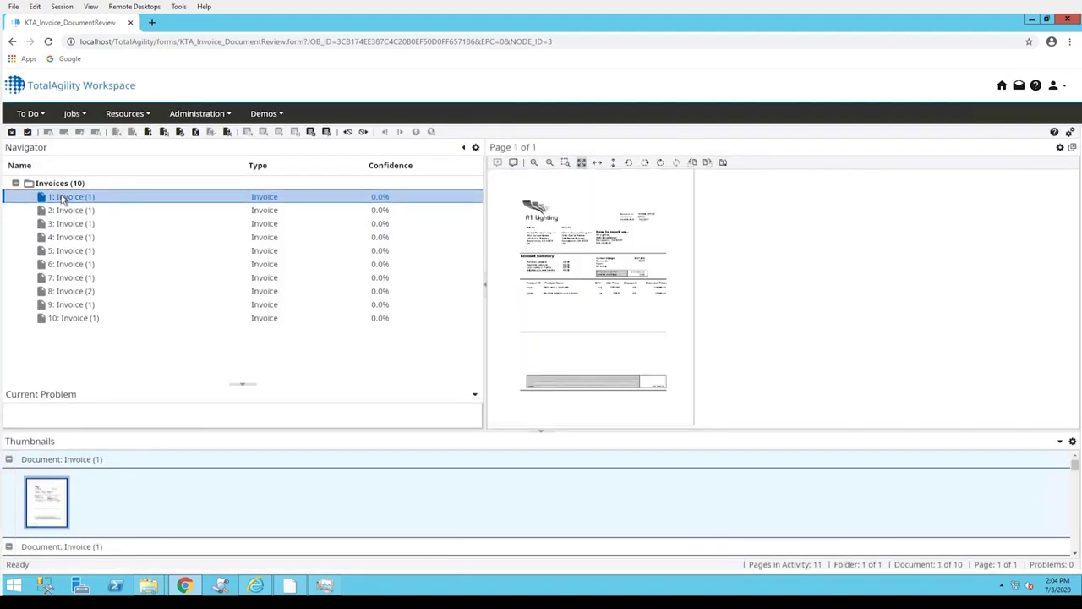
Step: Complete the document review and open document 1 in the Invoice Validation activity
click(27, 132)
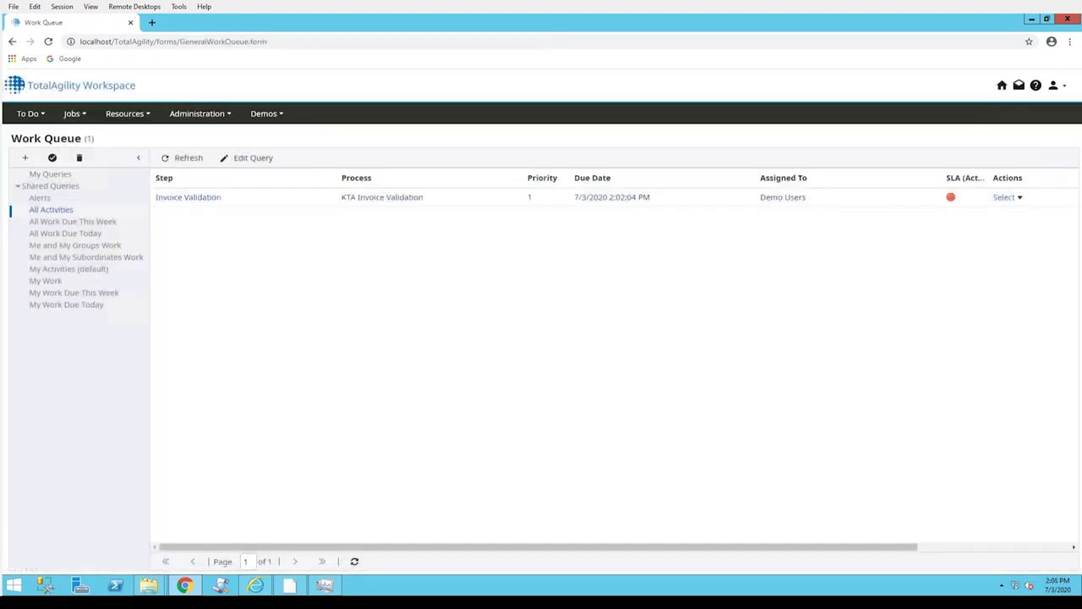
click(191, 198)
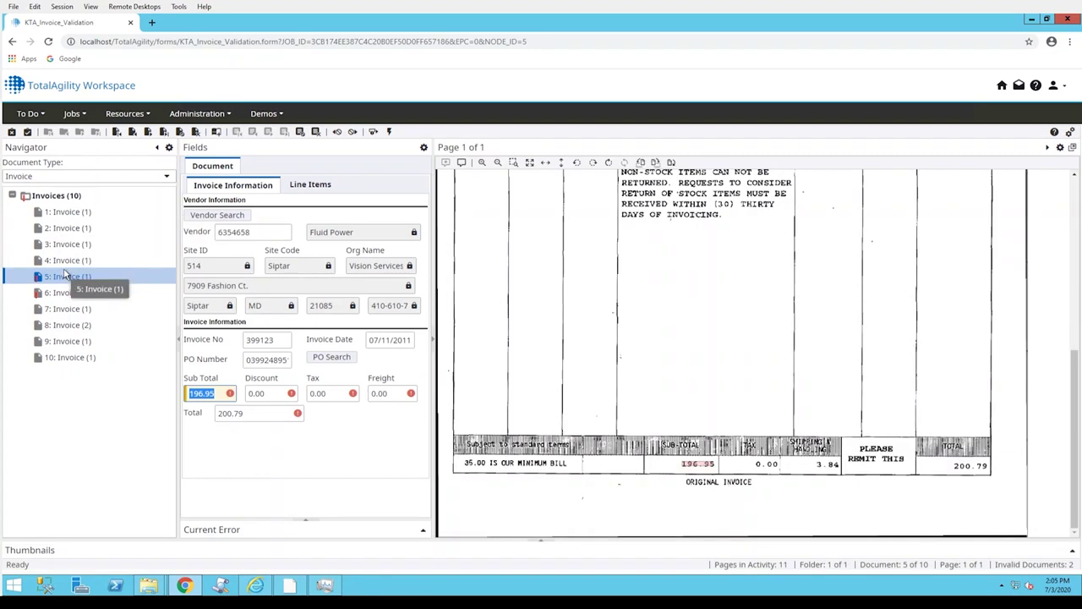
click(65, 212)
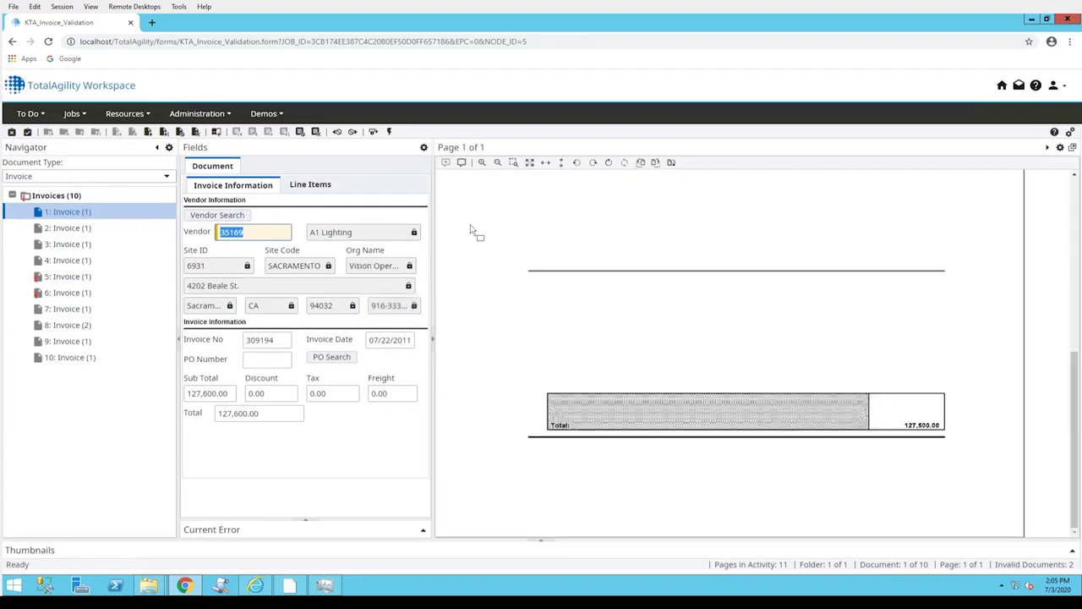
Step: Check the A1 Lighting invoice's number, date and PO number fields against the enlarged page image
click(530, 162)
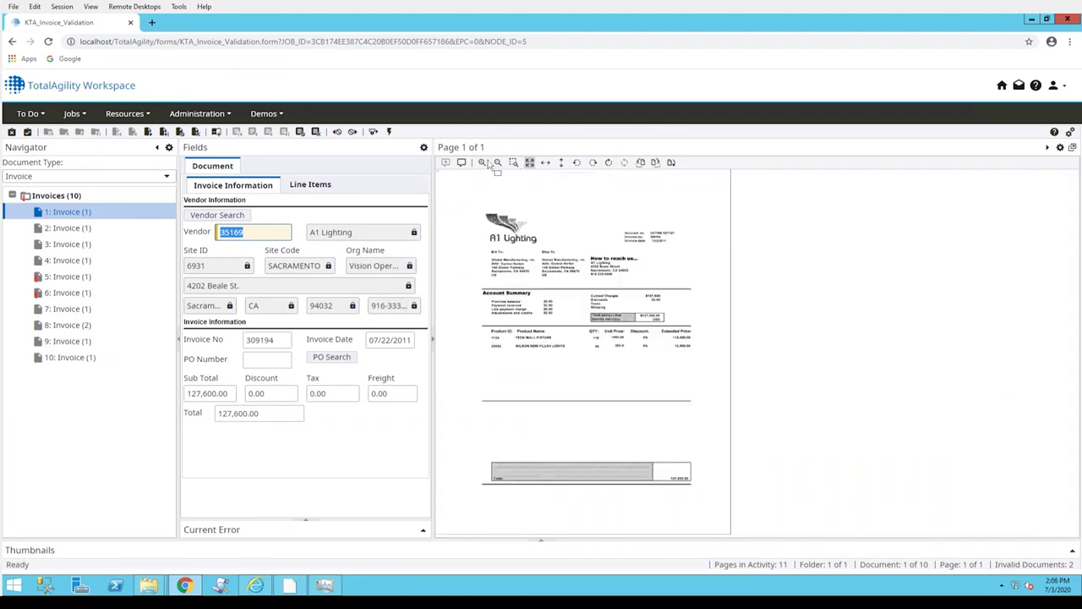
click(482, 164)
click(482, 163)
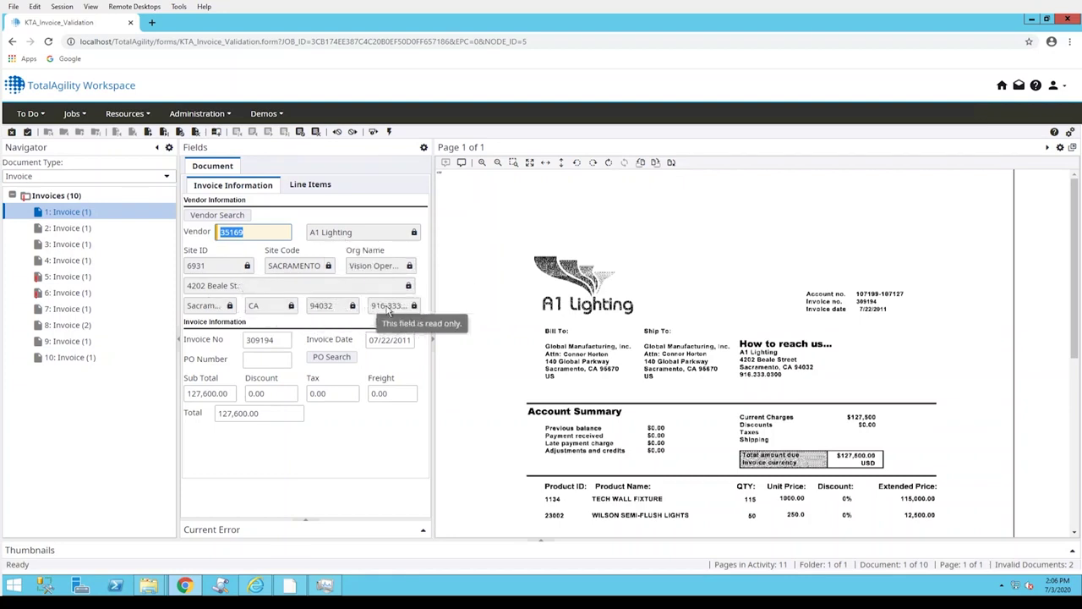
click(260, 339)
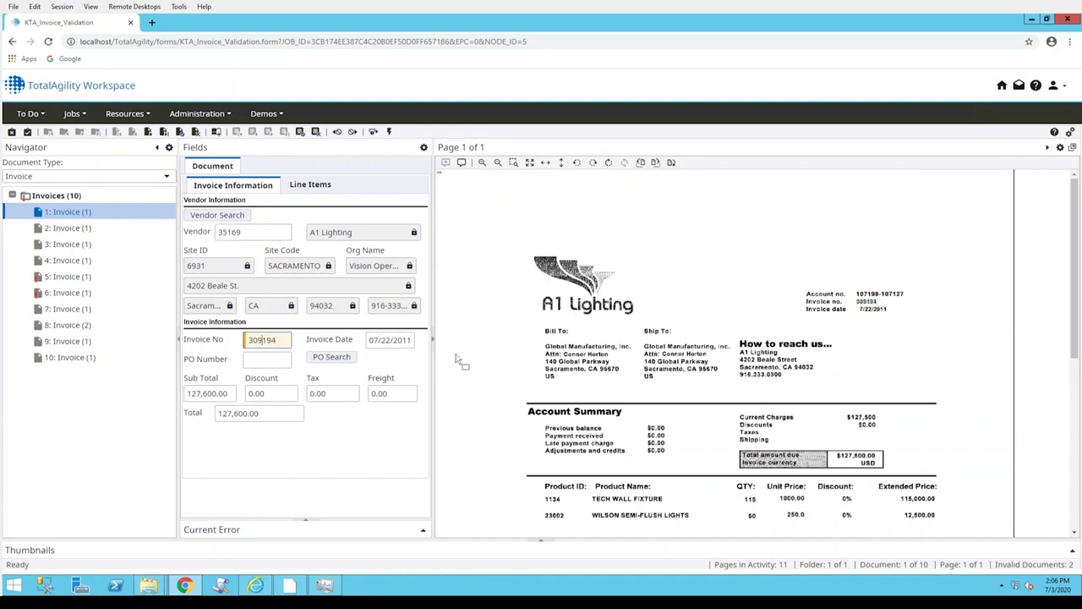
click(391, 339)
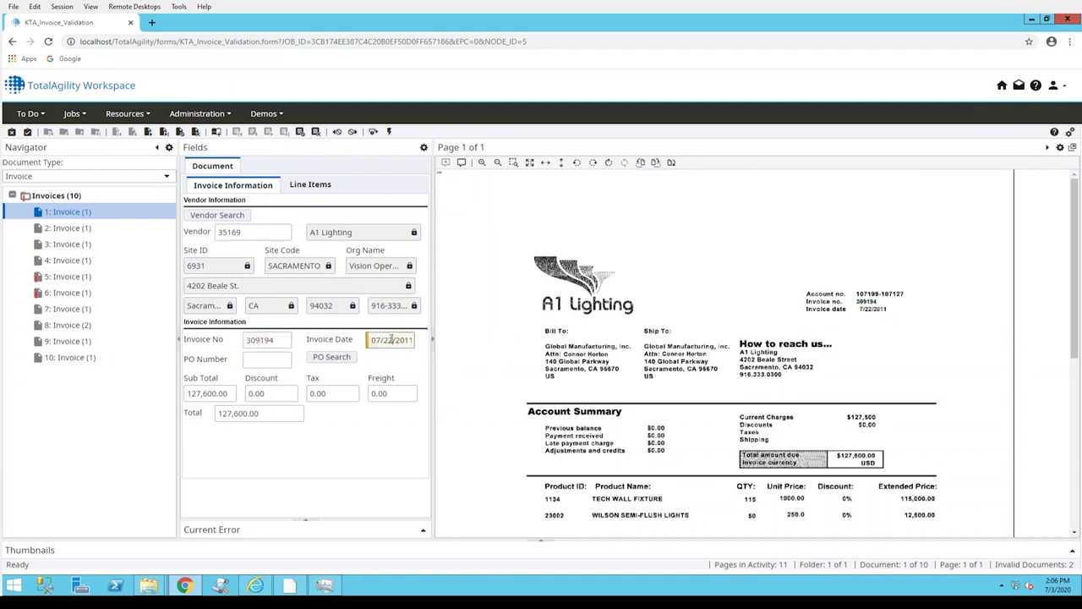
click(276, 360)
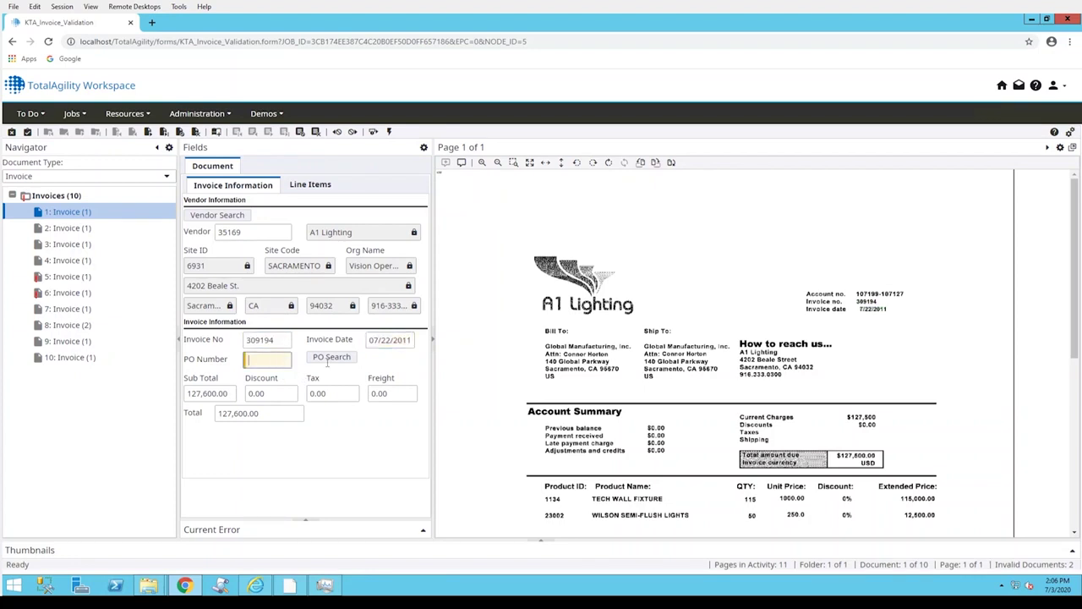
Step: Compare the Sub Total and Total fields with the amounts on the A1 Lighting invoice image
click(208, 395)
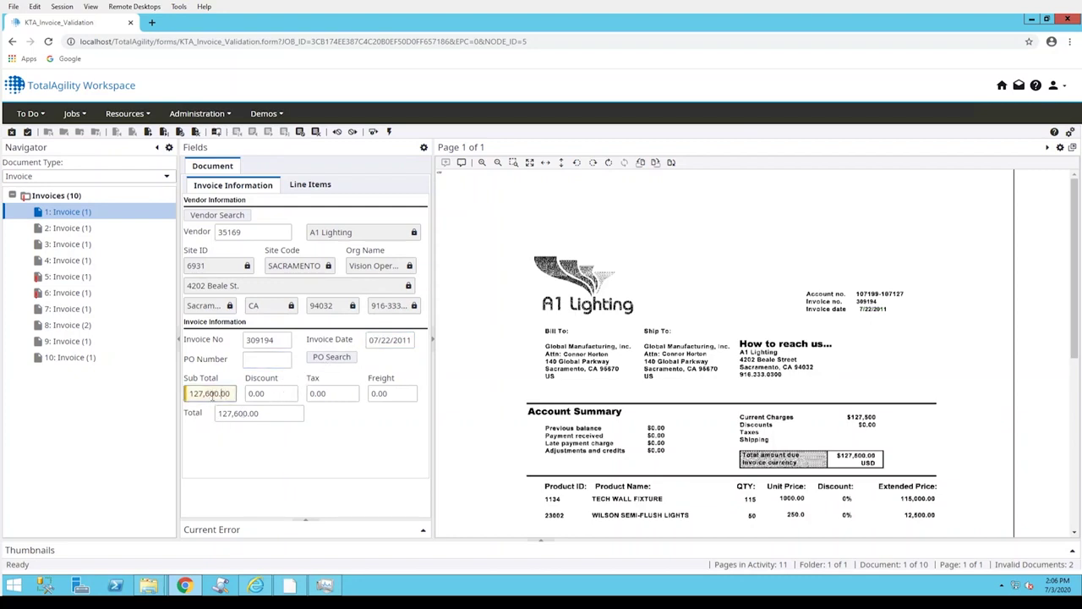
scroll(634, 444, down, 6)
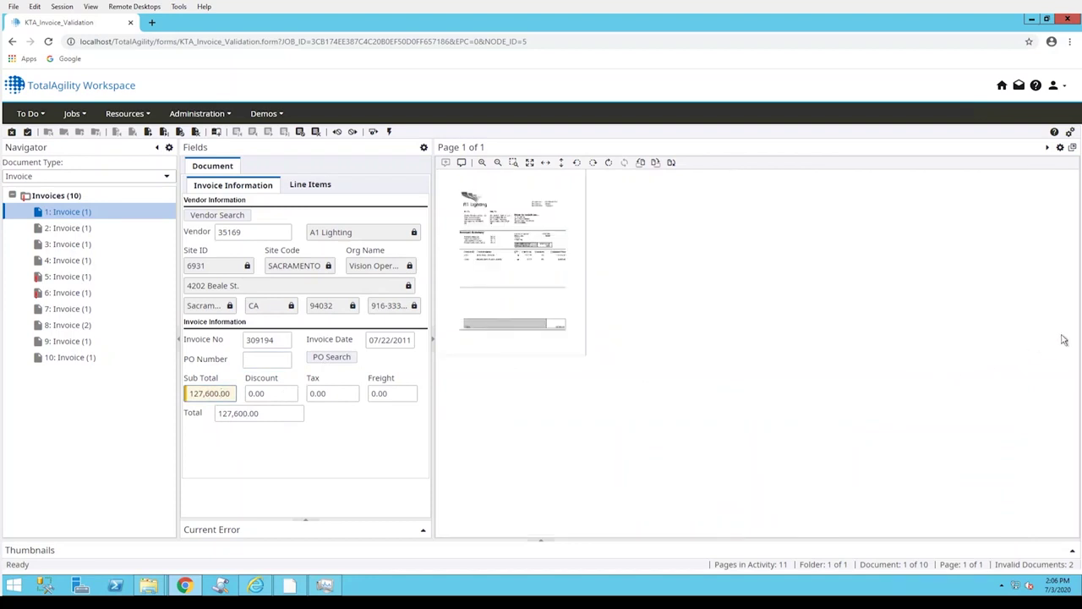
click(530, 162)
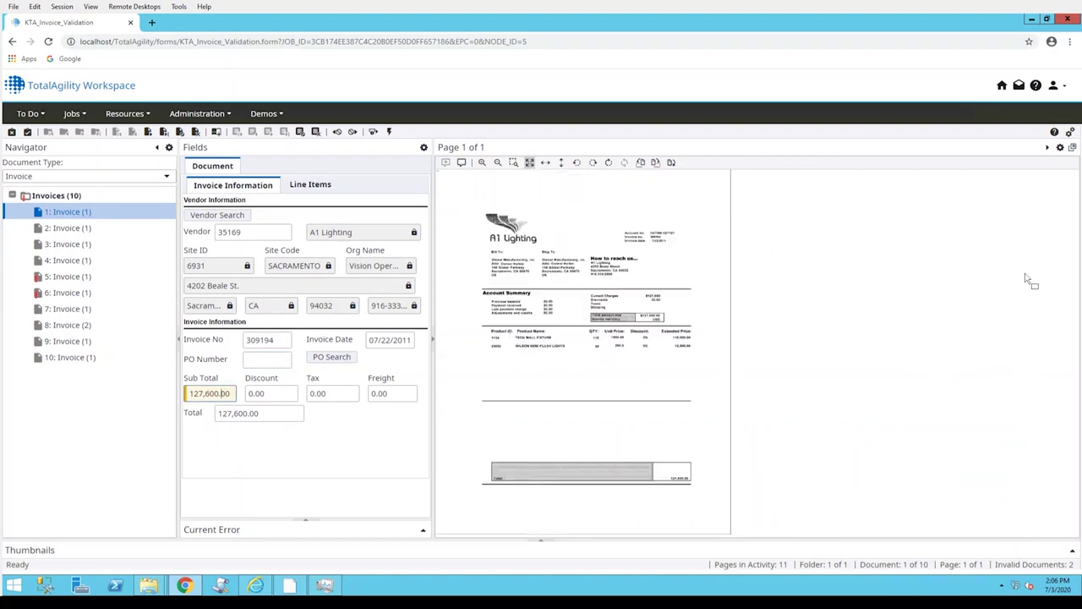
click(483, 163)
click(483, 163)
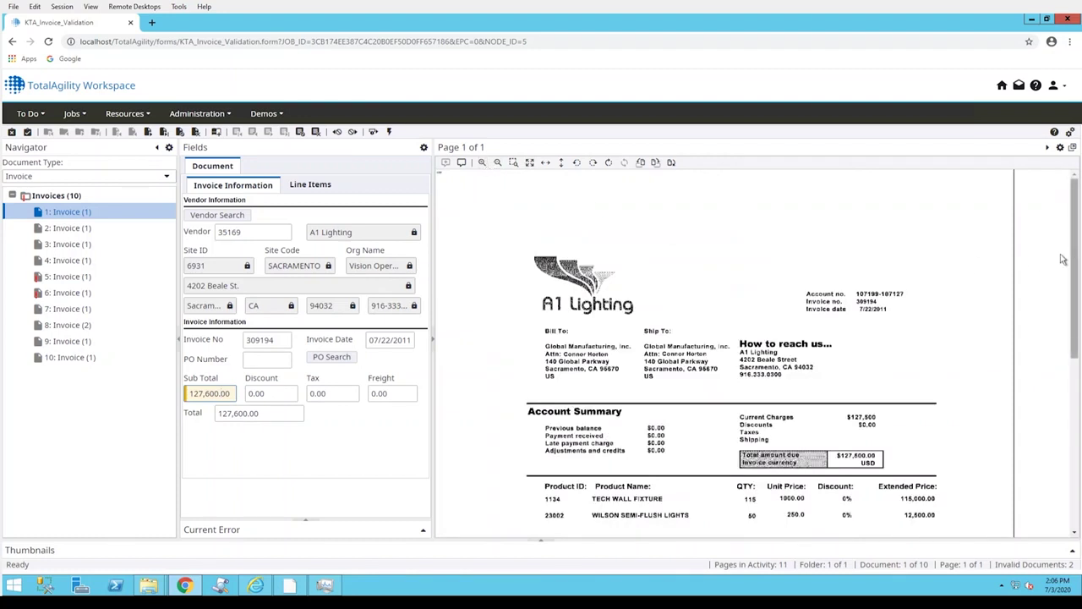
drag(1074, 257, 1078, 429)
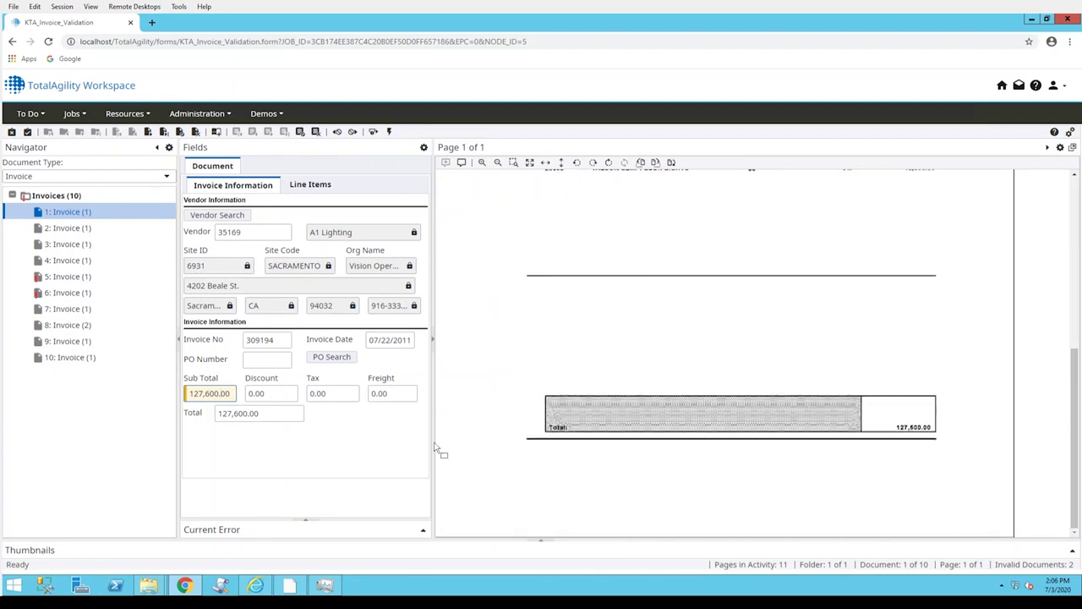
click(237, 412)
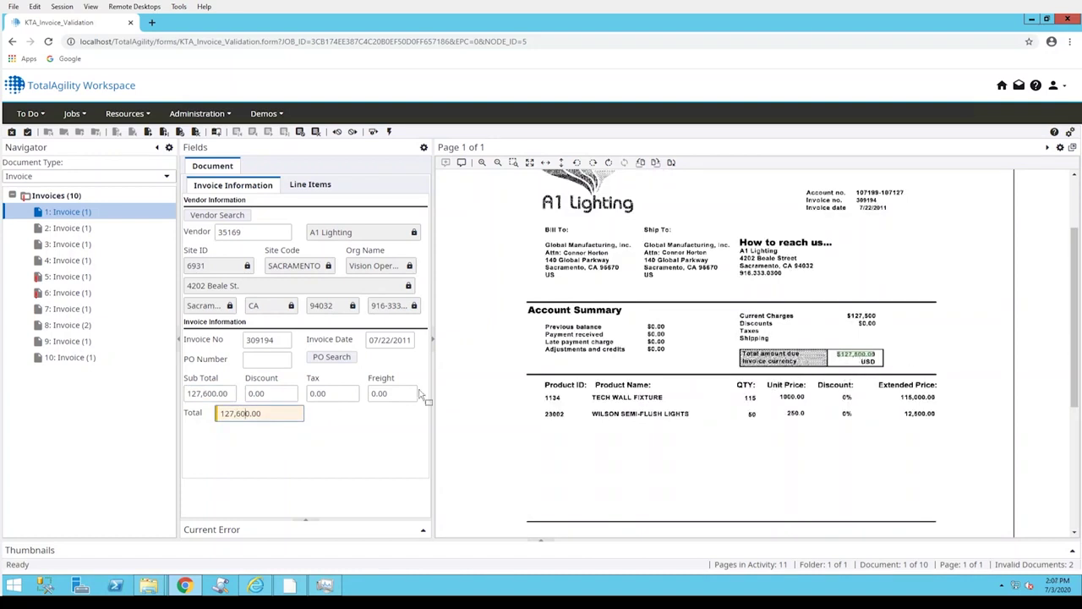
click(191, 393)
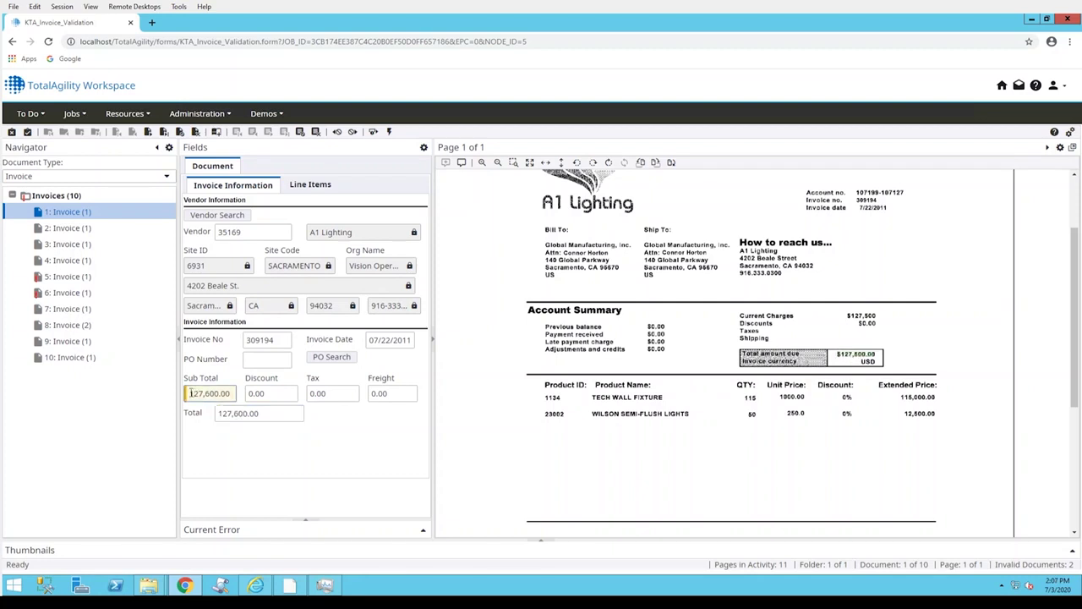
click(235, 411)
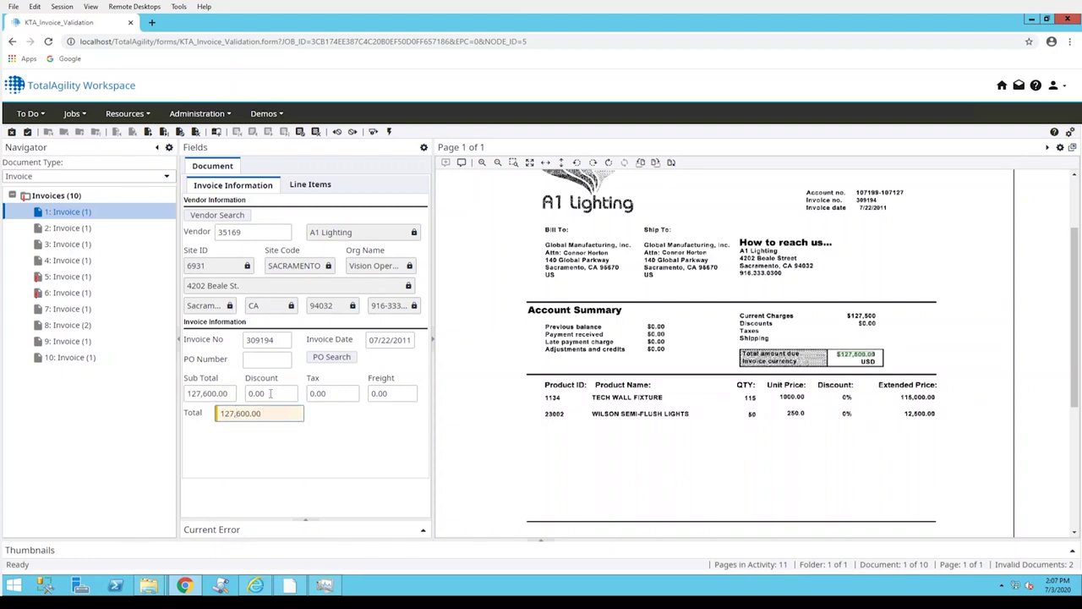
Step: Check the Discount, Tax and Freight fields of the A1 Lighting invoice against the amounts on the page image
click(271, 393)
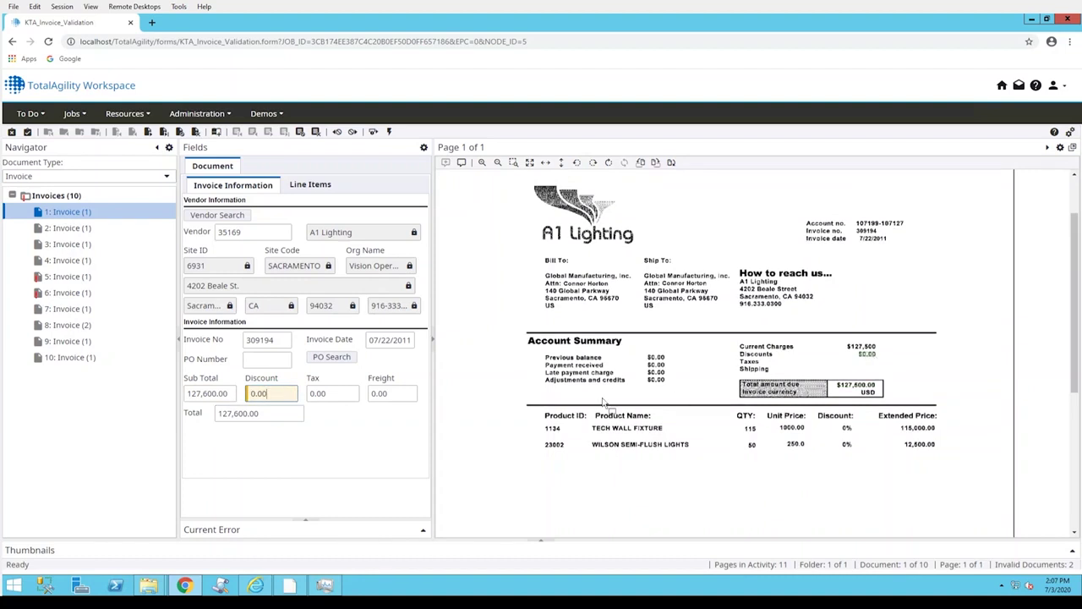
click(333, 394)
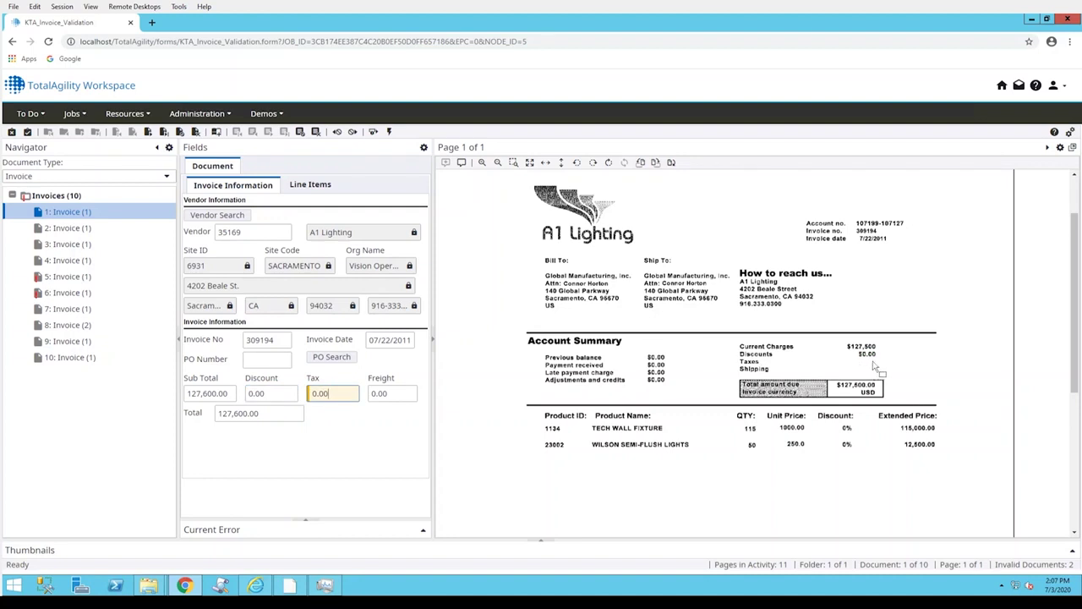
click(390, 393)
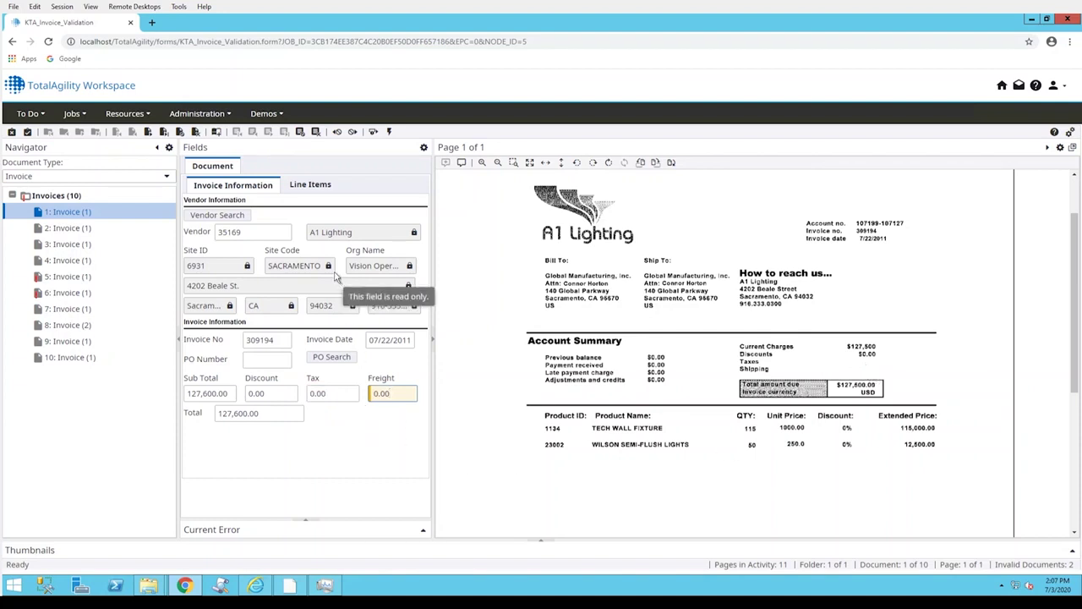
Step: Display the invoice's line items with all price columns visible and check the TECH WALL FIXTURE row against the page image
click(317, 188)
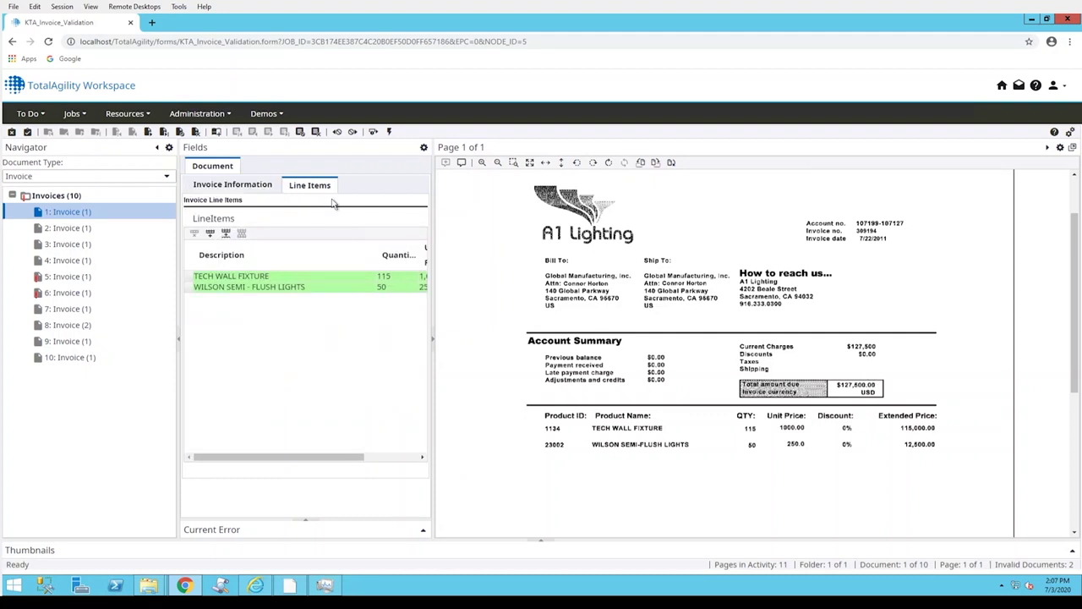
drag(434, 219, 549, 222)
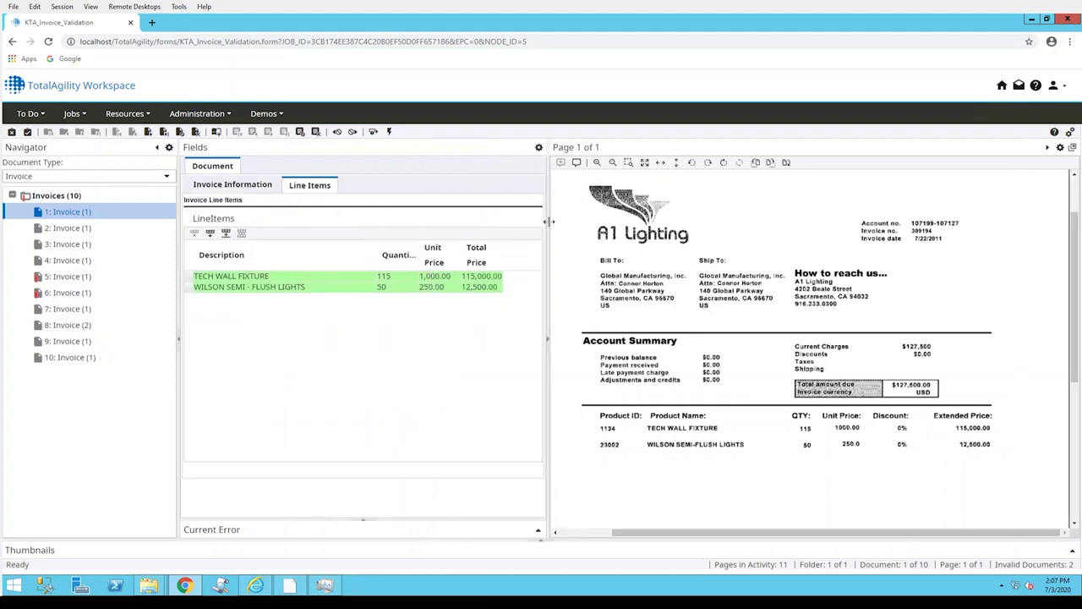
click(300, 277)
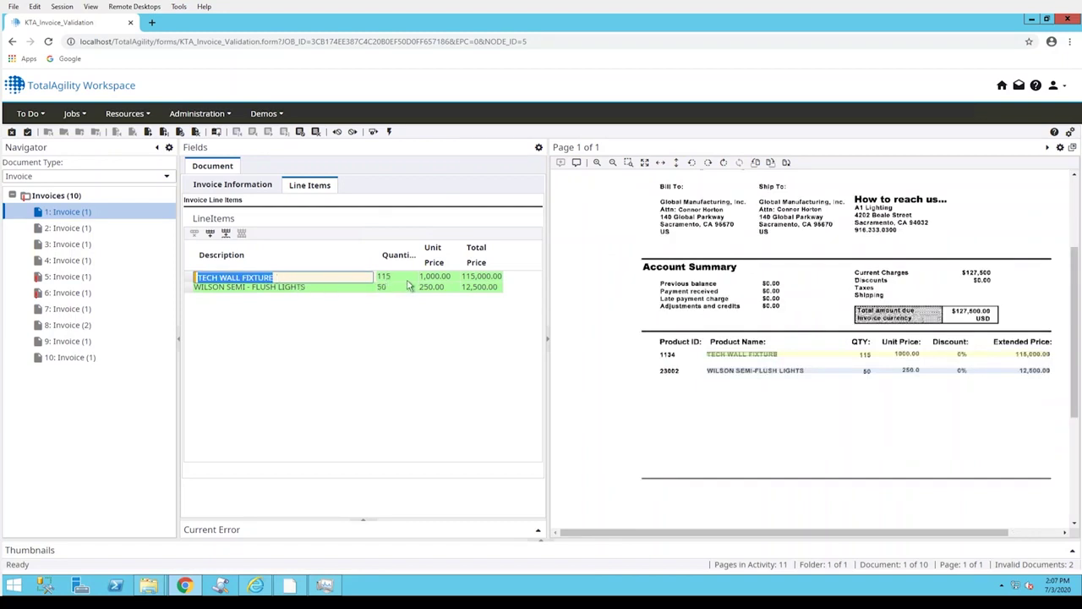
click(402, 278)
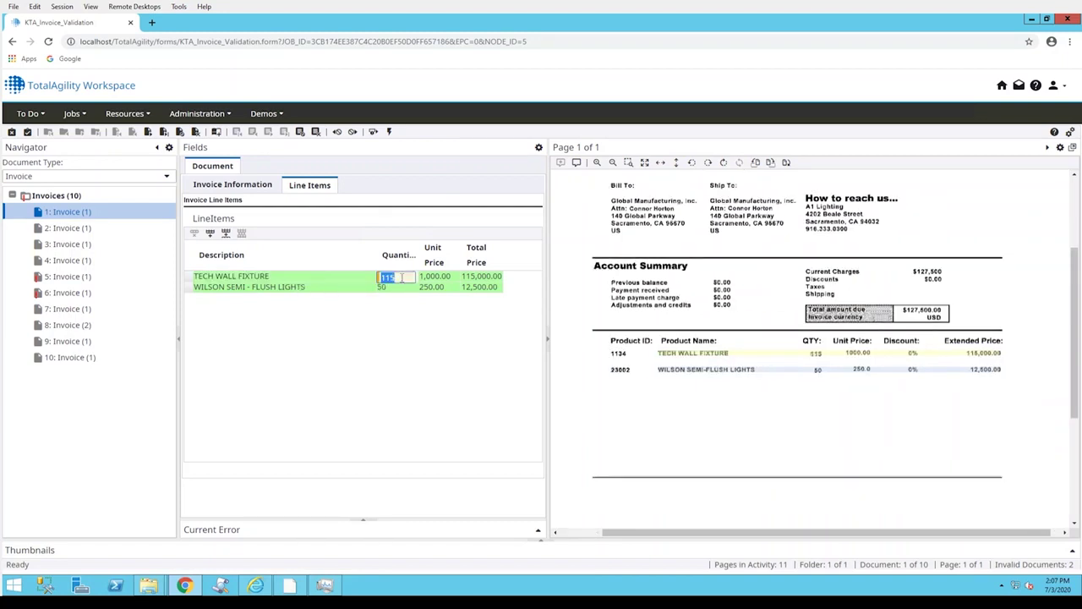
click(436, 278)
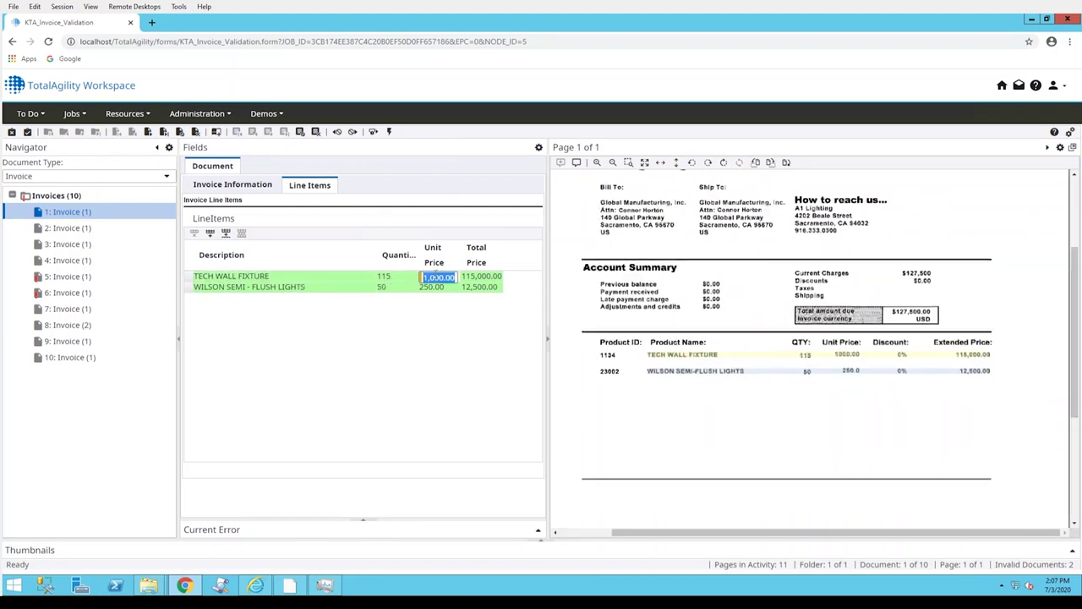
key(Tab)
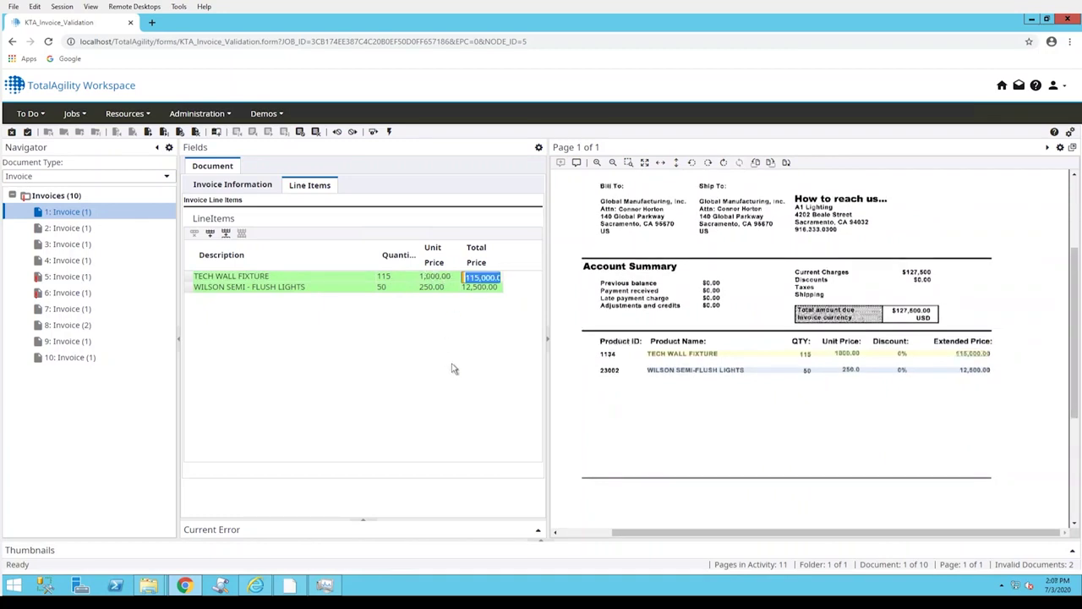
Step: Check the WILSON SEMI-FLUSH LIGHTS line's description, quantity and unit price, and return to the general invoice information
click(309, 289)
click(388, 288)
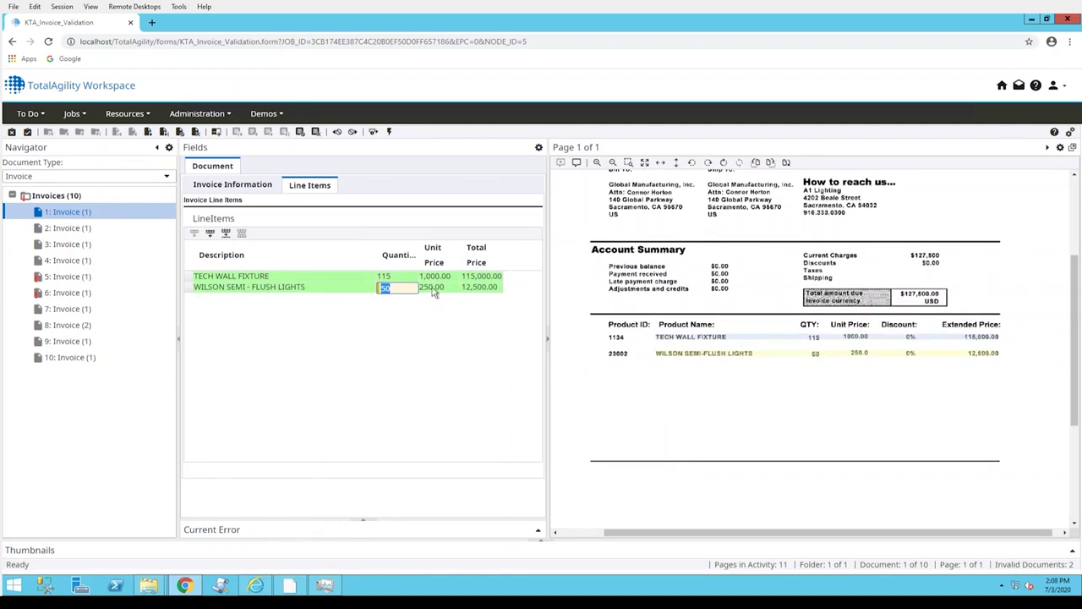
click(432, 288)
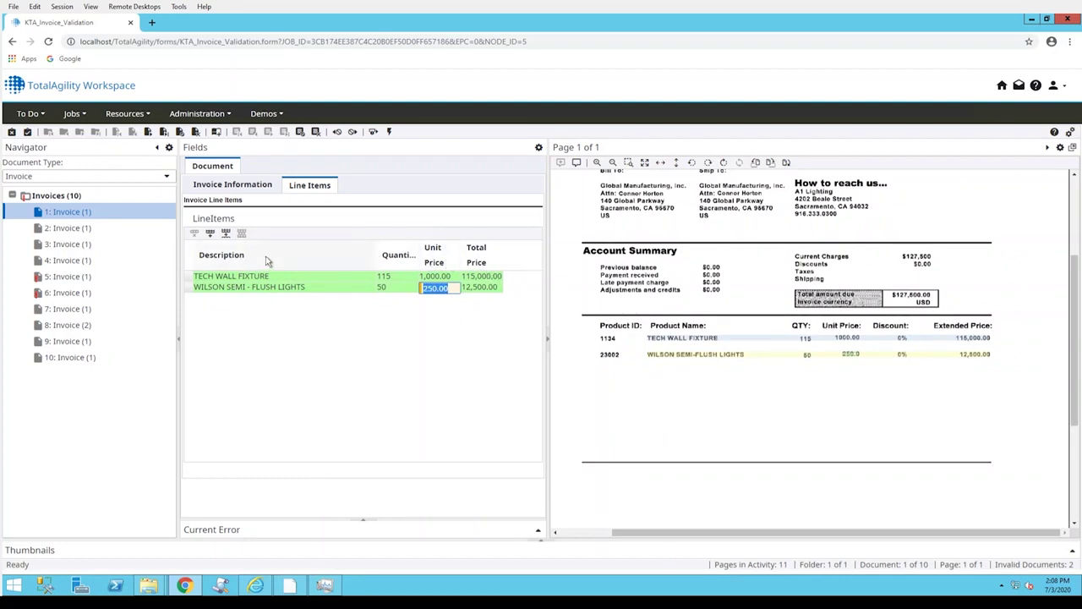
key(Return)
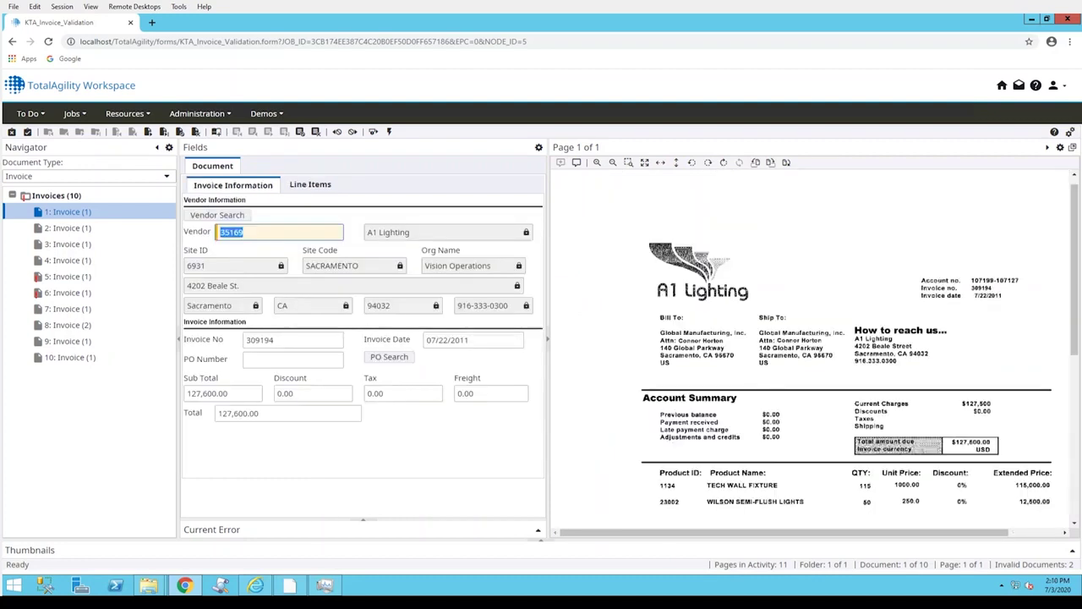
Step: Open document 2 from Bertrom Supply Co. and check its invoice number, date and PO number, including the PO search
click(56, 228)
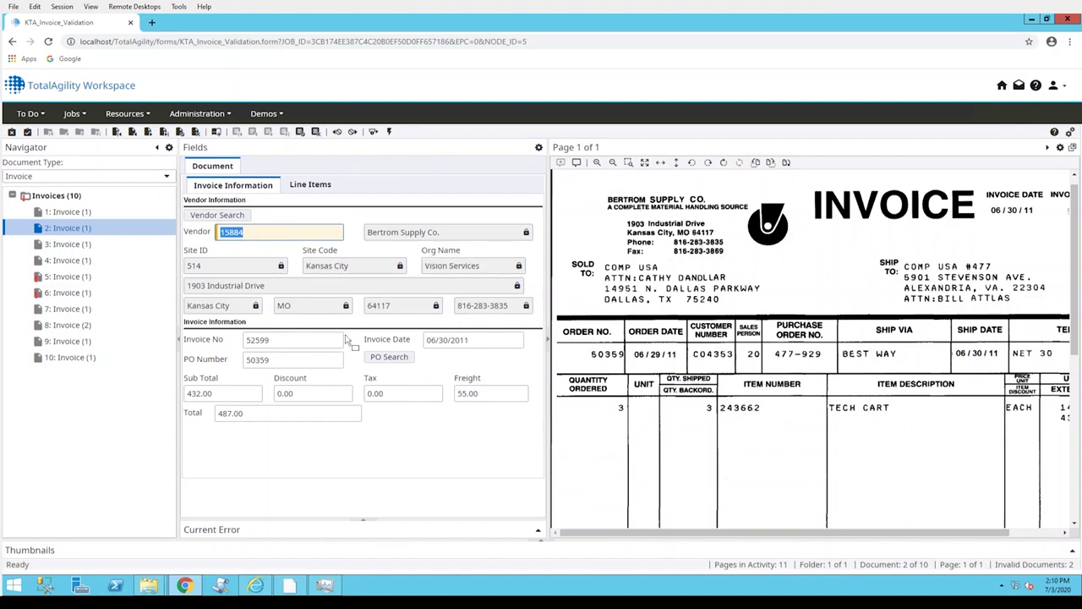
click(286, 339)
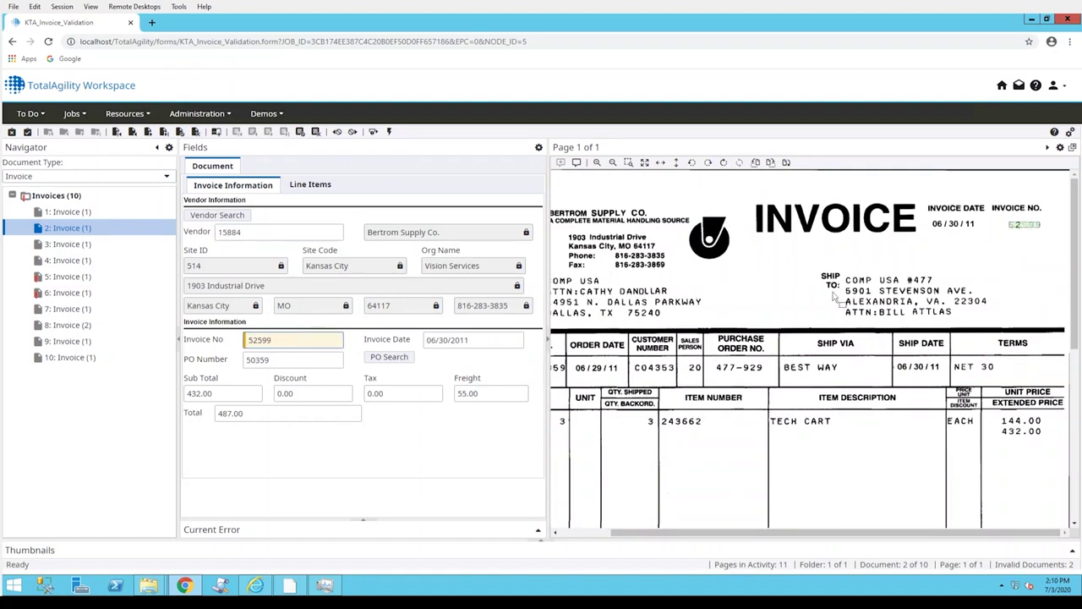
click(441, 341)
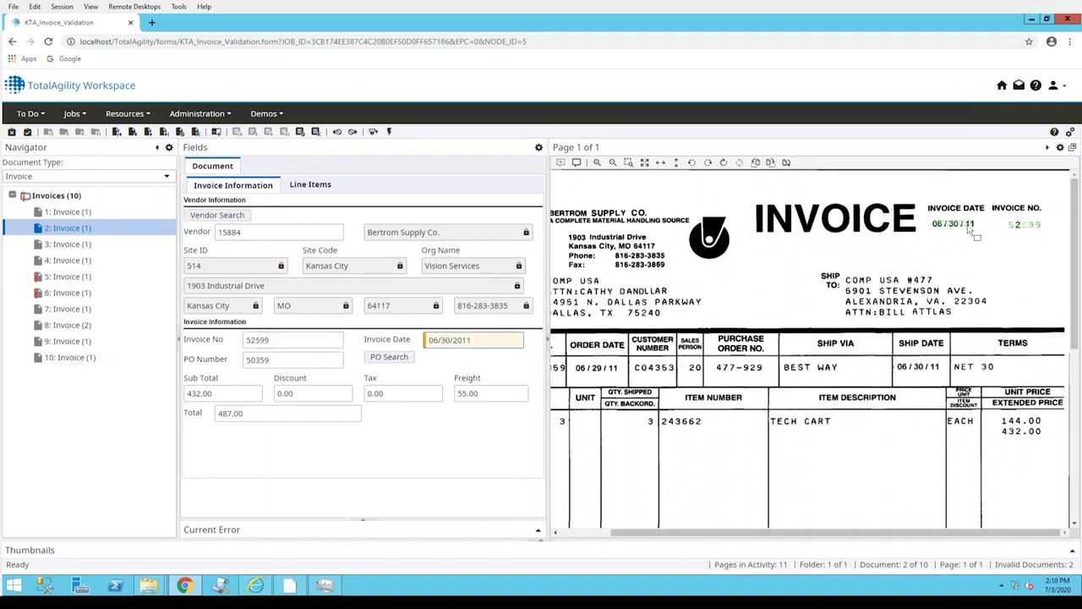
click(277, 359)
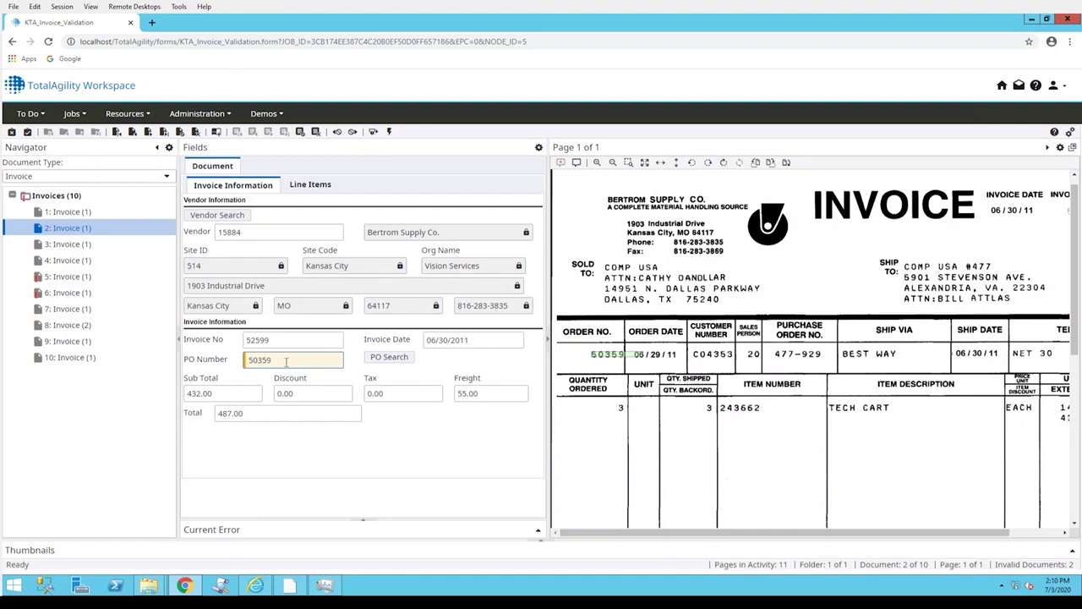
click(382, 356)
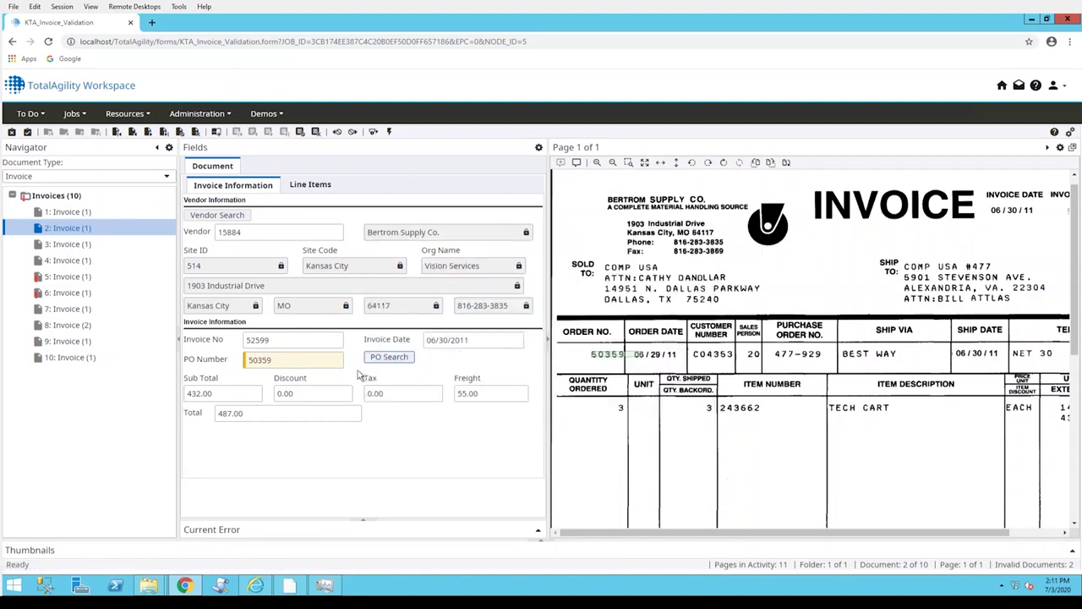
Step: Compare the Bertrom Supply Co. invoice's Sub Total, Discount, Tax, Freight and Total fields with the amounts on the page image
click(217, 393)
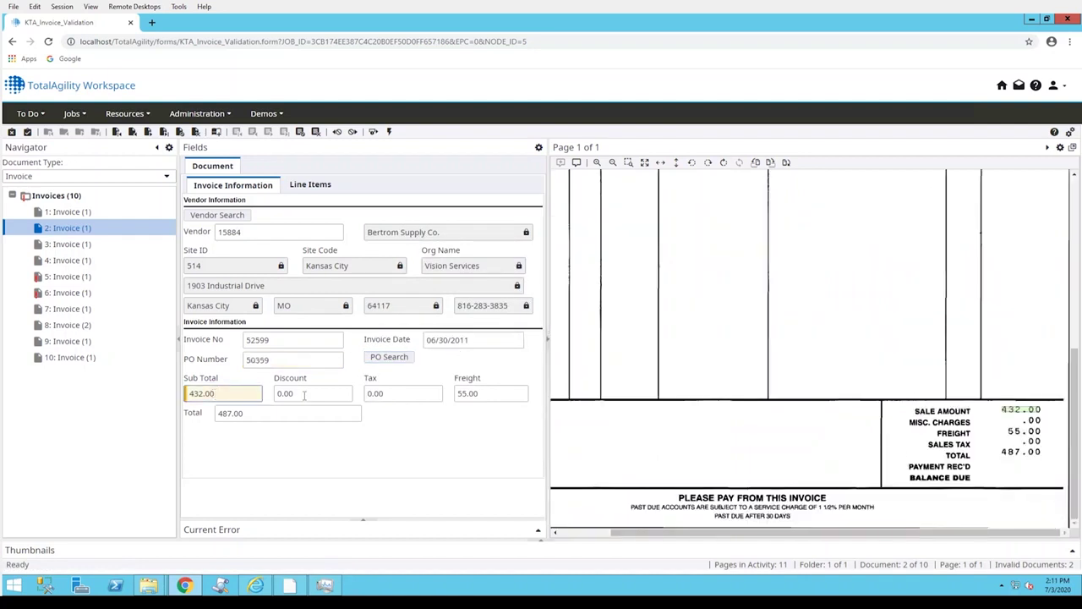
click(346, 395)
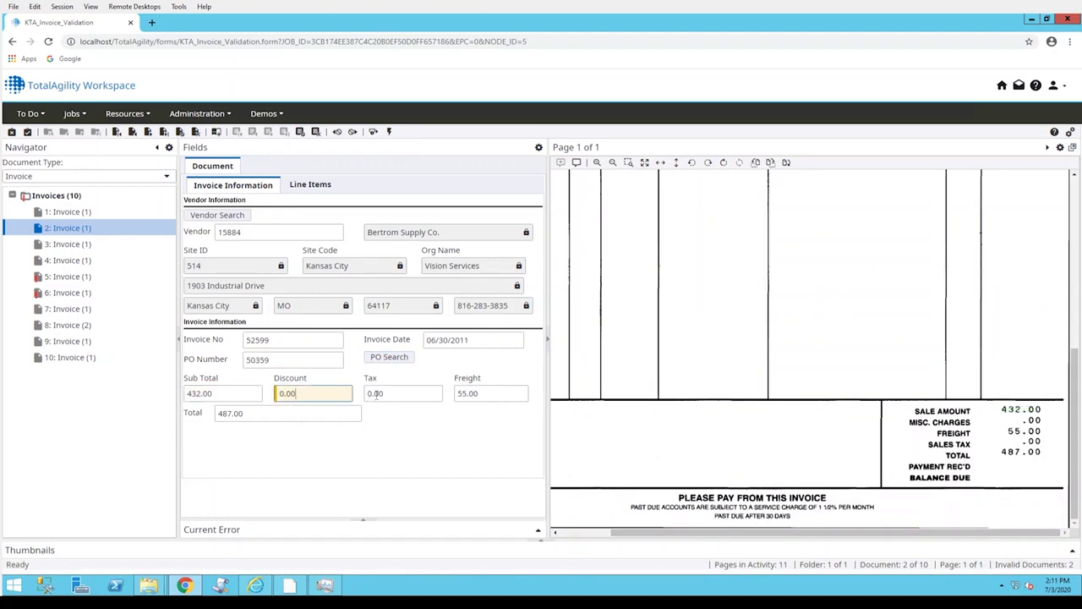
click(390, 394)
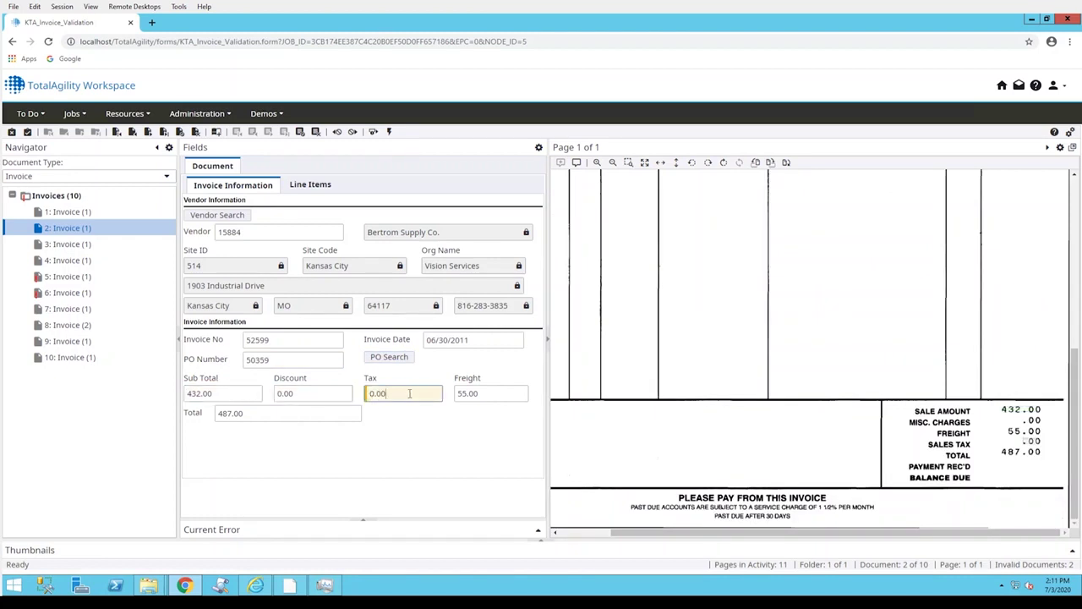
click(470, 395)
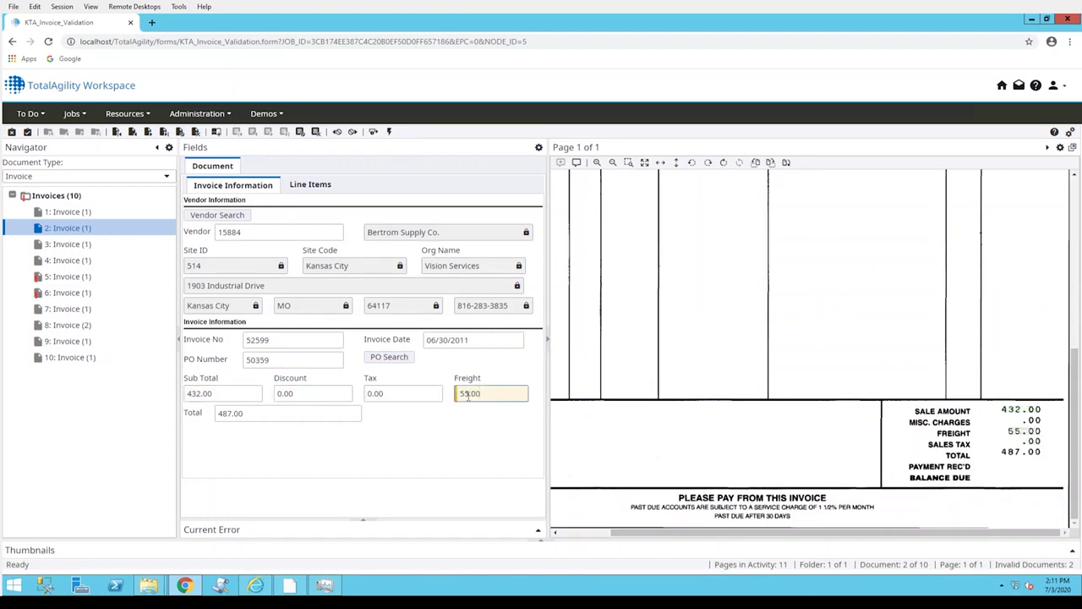
click(228, 414)
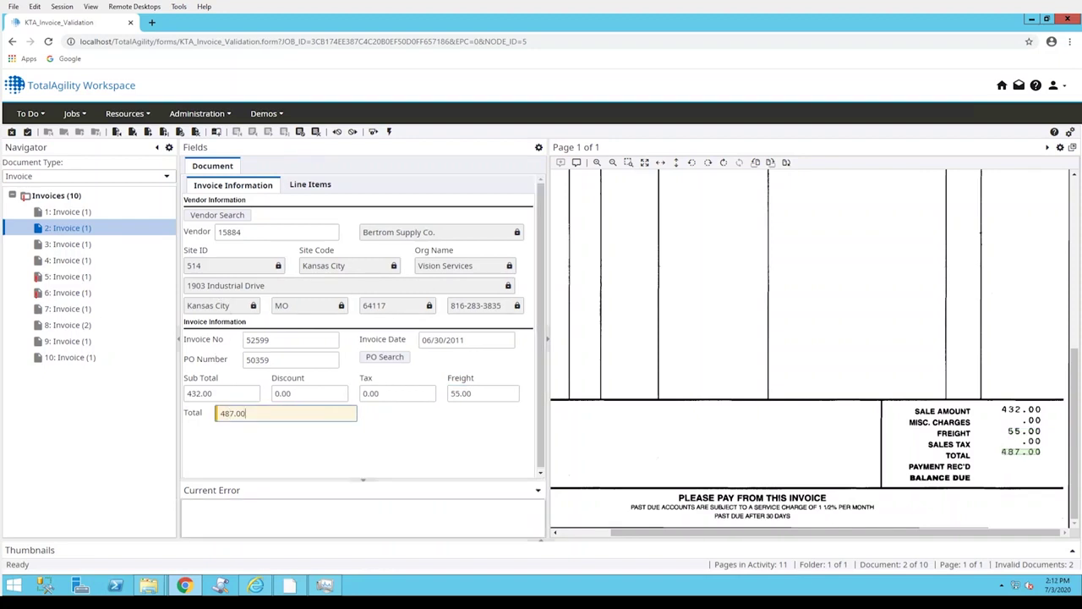
Step: Open document 3 from CDW and check its invoice number and date fields against the header of the page image
click(63, 244)
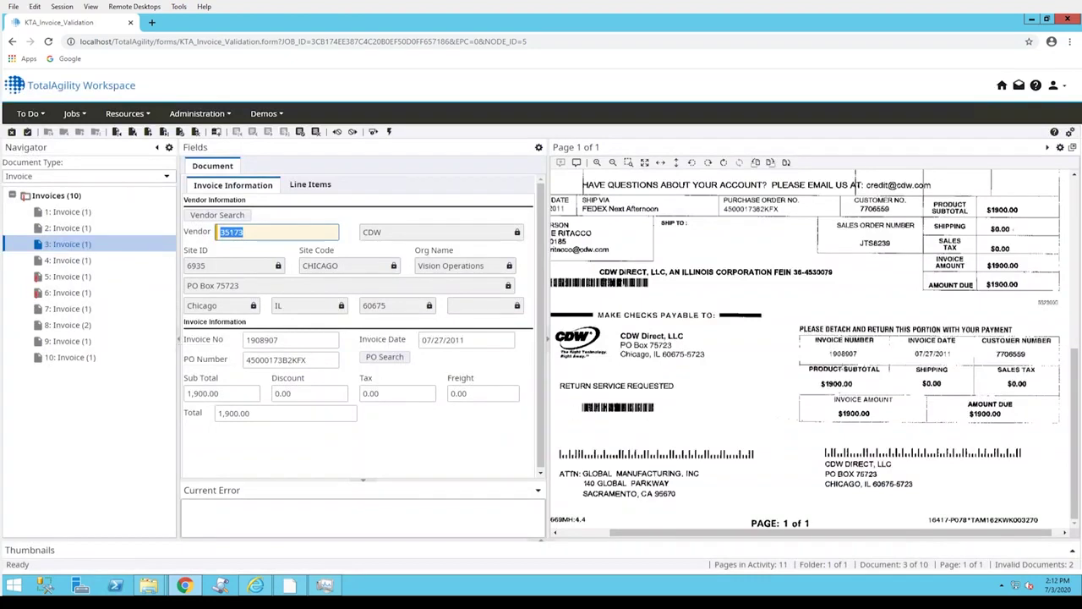
click(1073, 196)
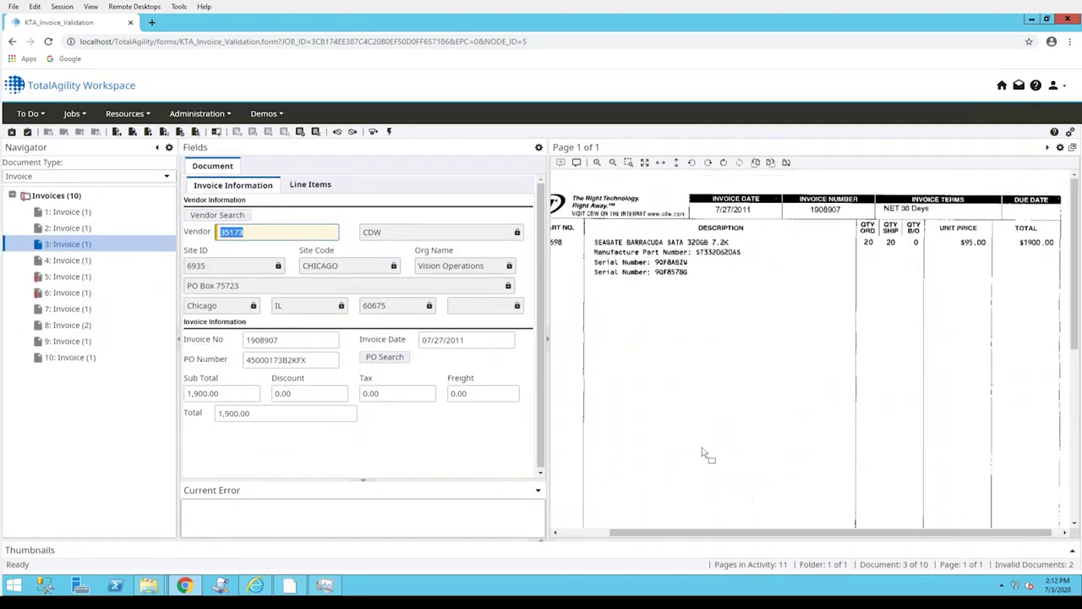
click(594, 538)
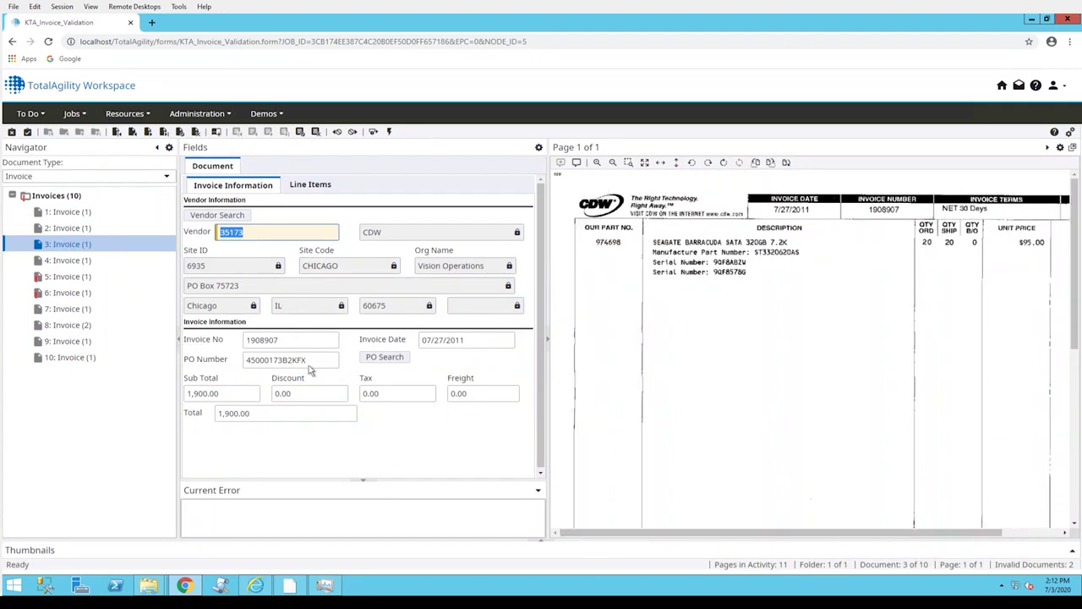
click(280, 343)
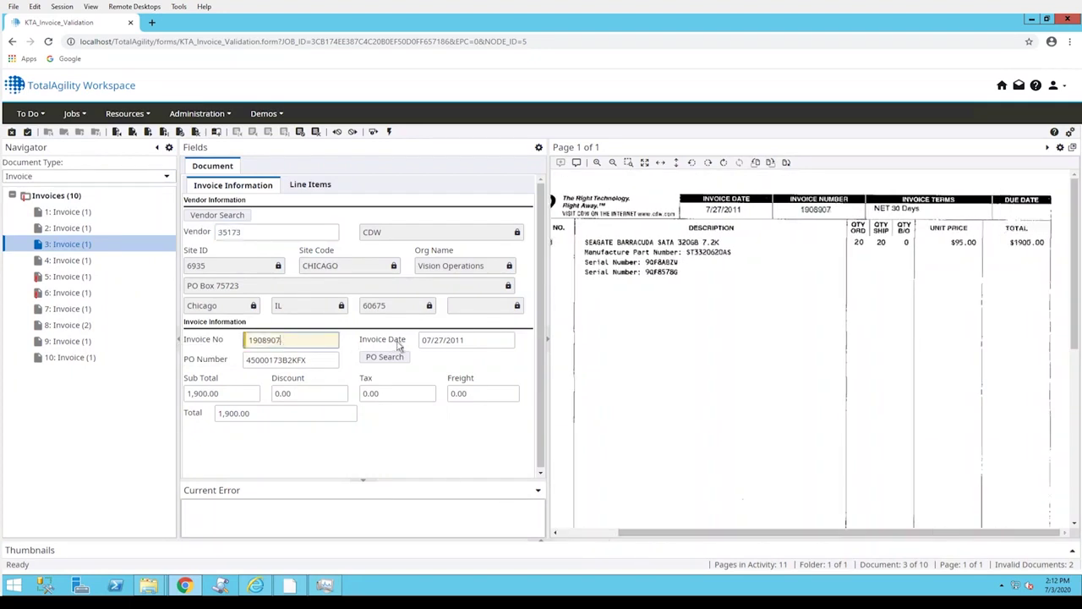
click(434, 340)
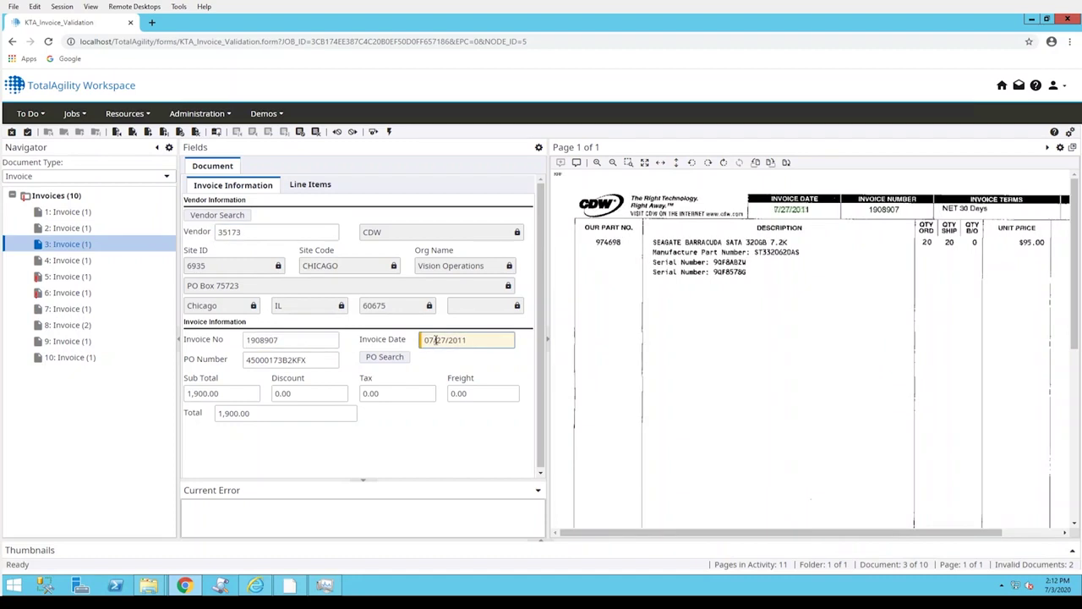
Step: Compare the CDW invoice's Sub Total, Discount, Tax, Freight and Total fields with the amounts on the page image
click(233, 393)
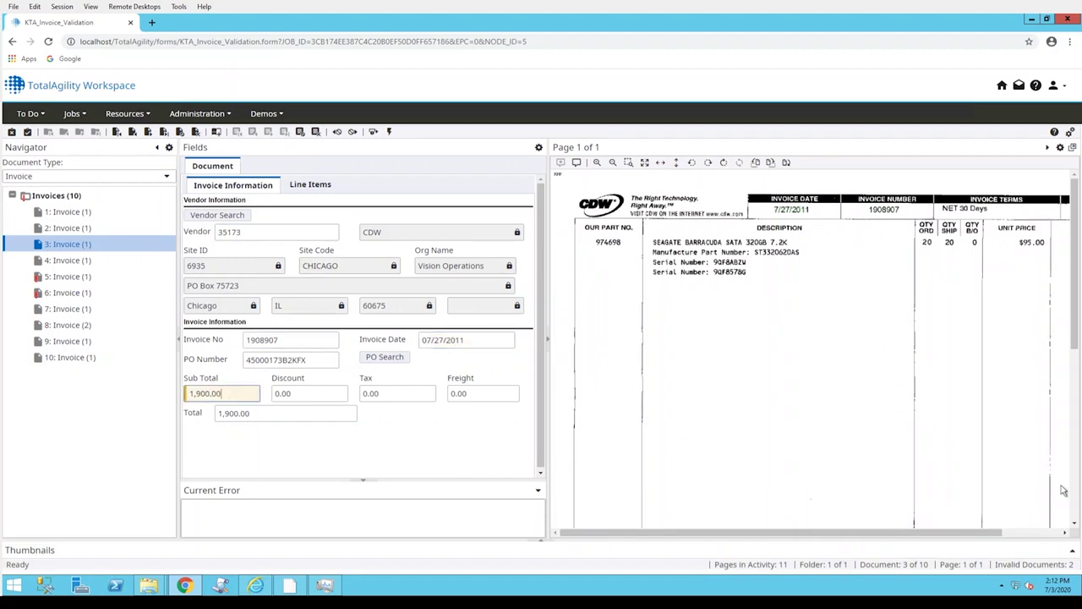
scroll(1077, 488, down, 5)
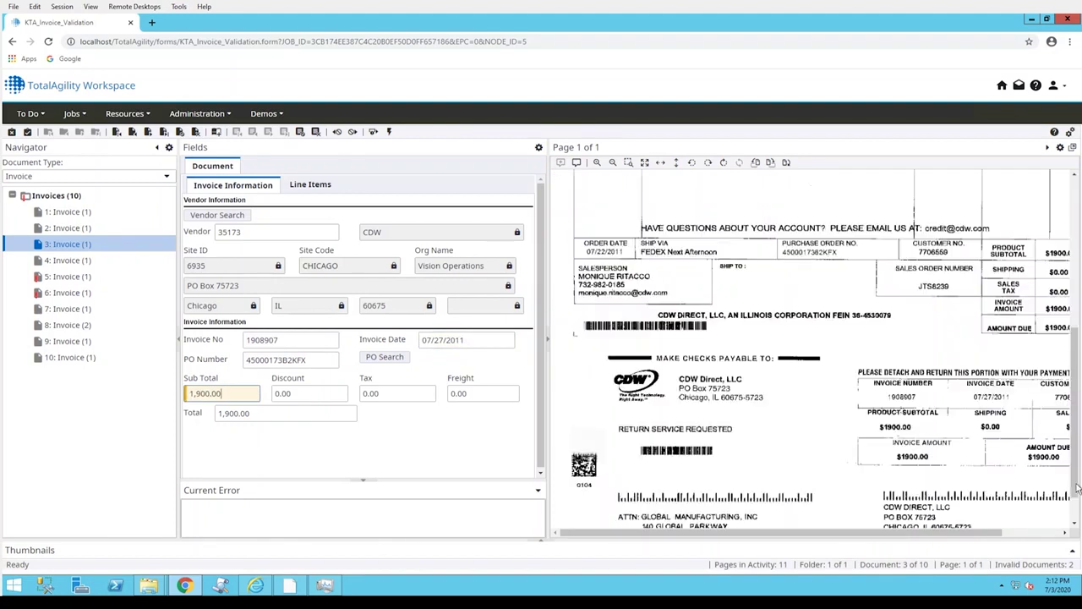
click(1053, 533)
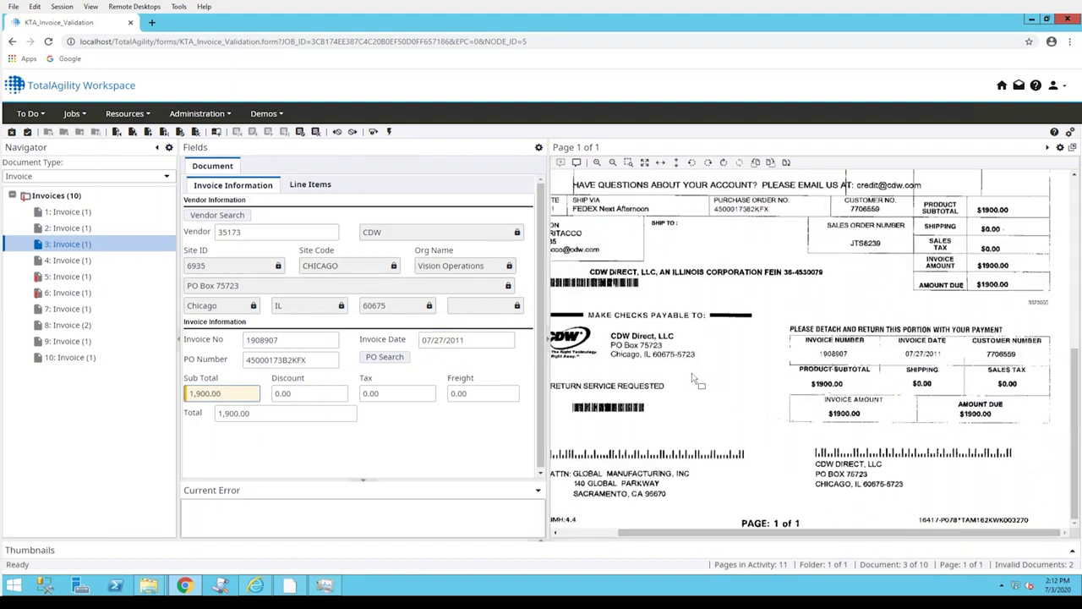
click(305, 391)
click(382, 393)
click(451, 393)
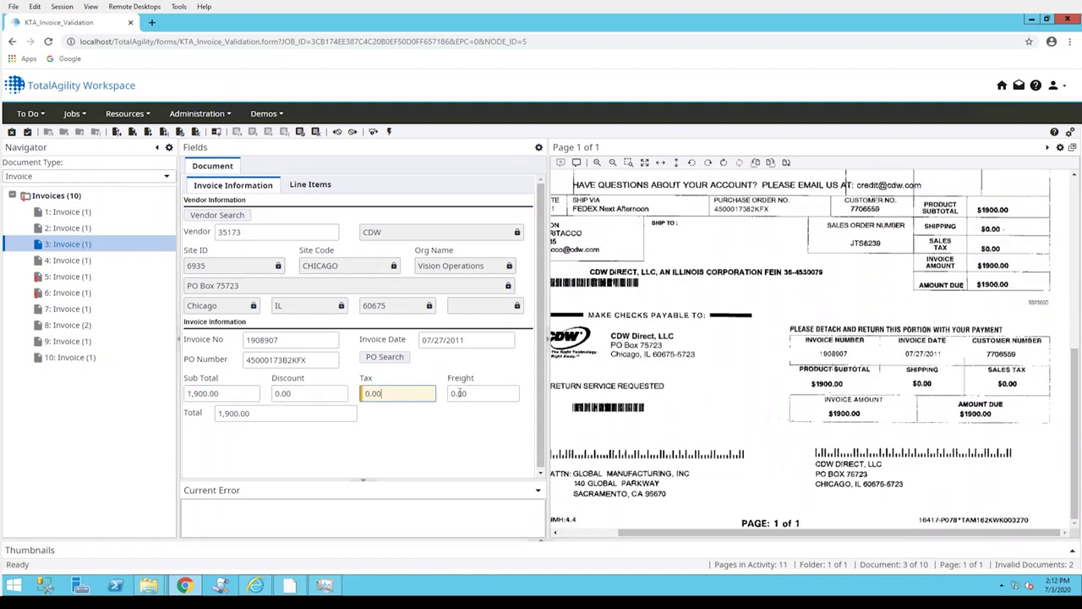
click(332, 412)
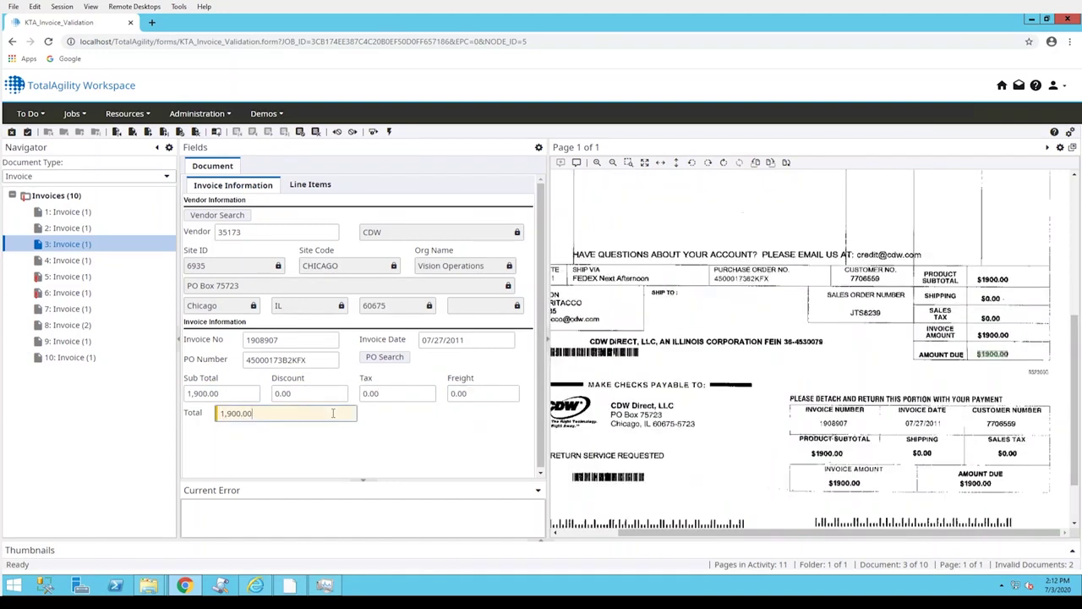
Step: Open document 4 from Cralen and check its invoice number, date and PO number fields against the page image
click(73, 261)
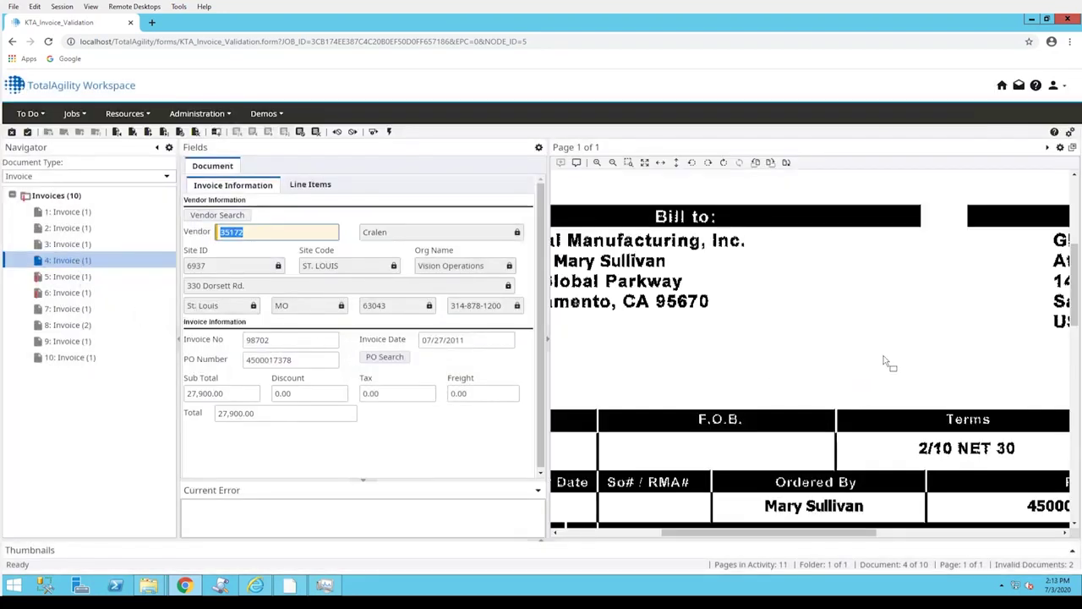
click(645, 163)
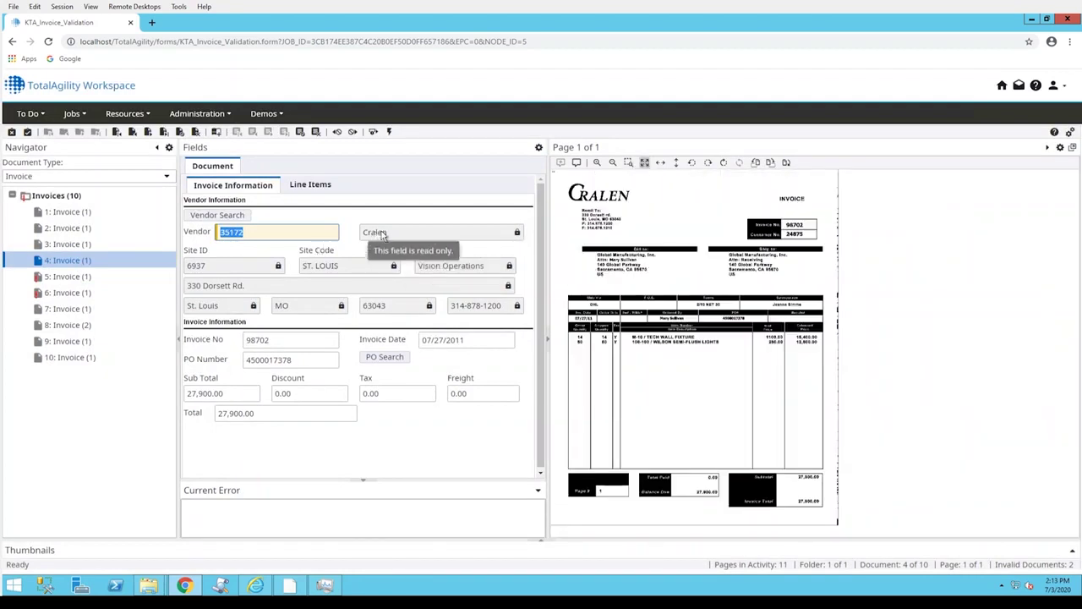
click(280, 338)
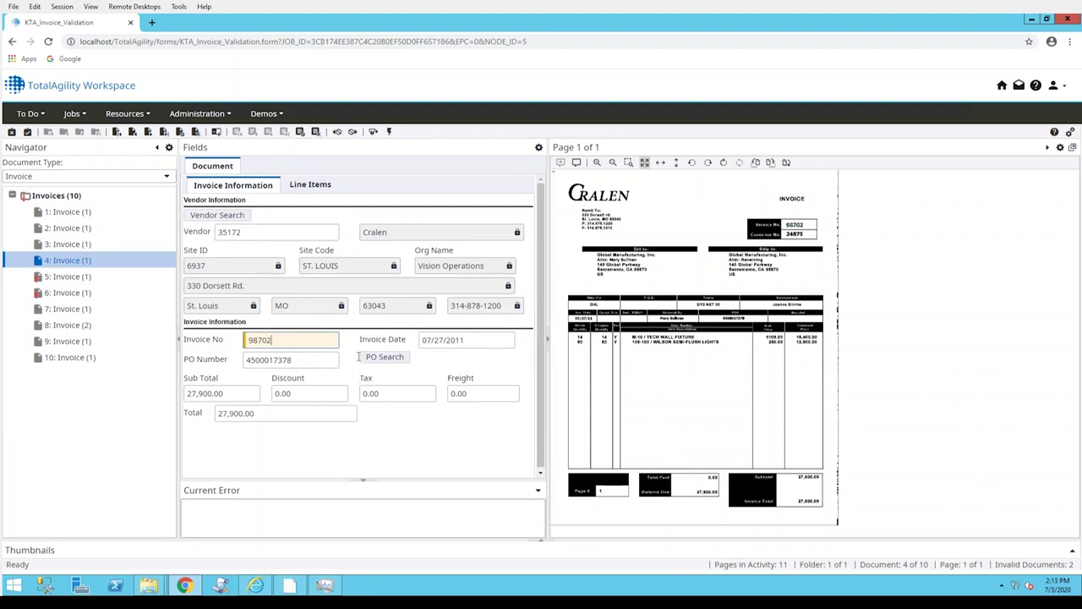
click(443, 341)
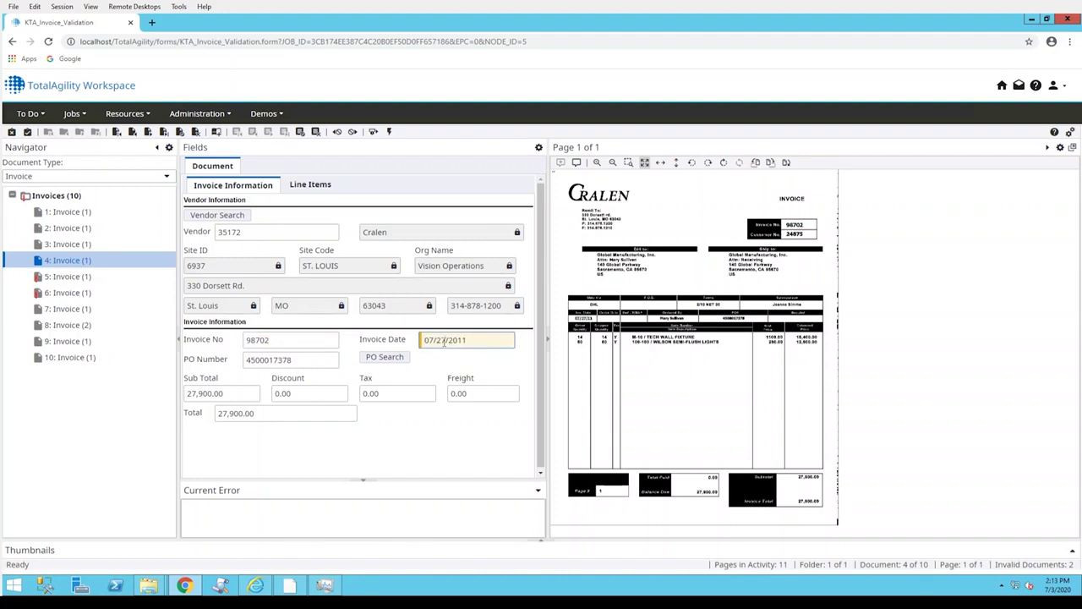
click(598, 162)
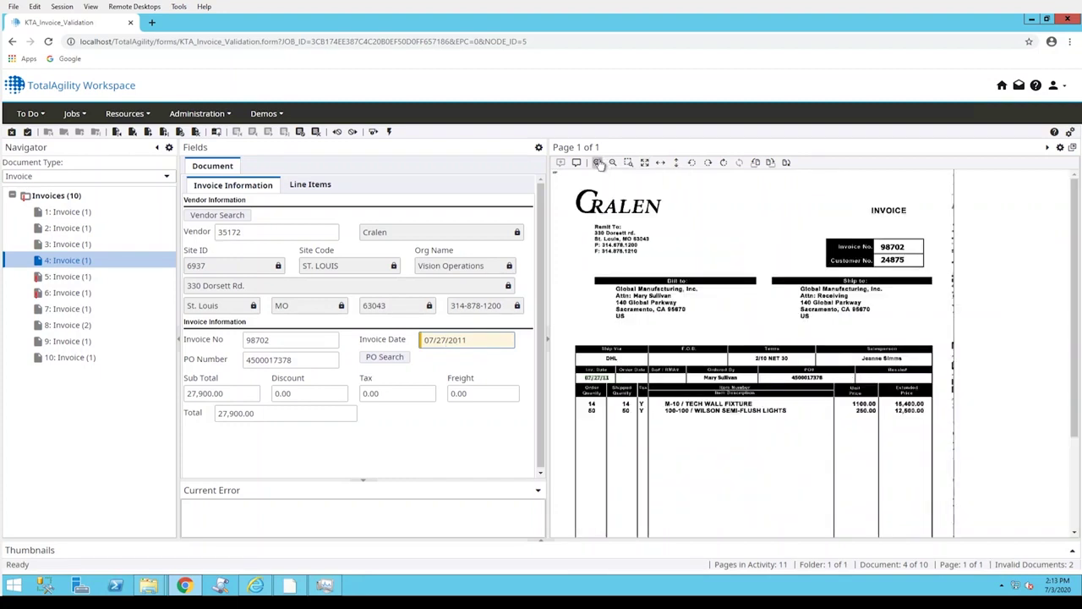
click(597, 162)
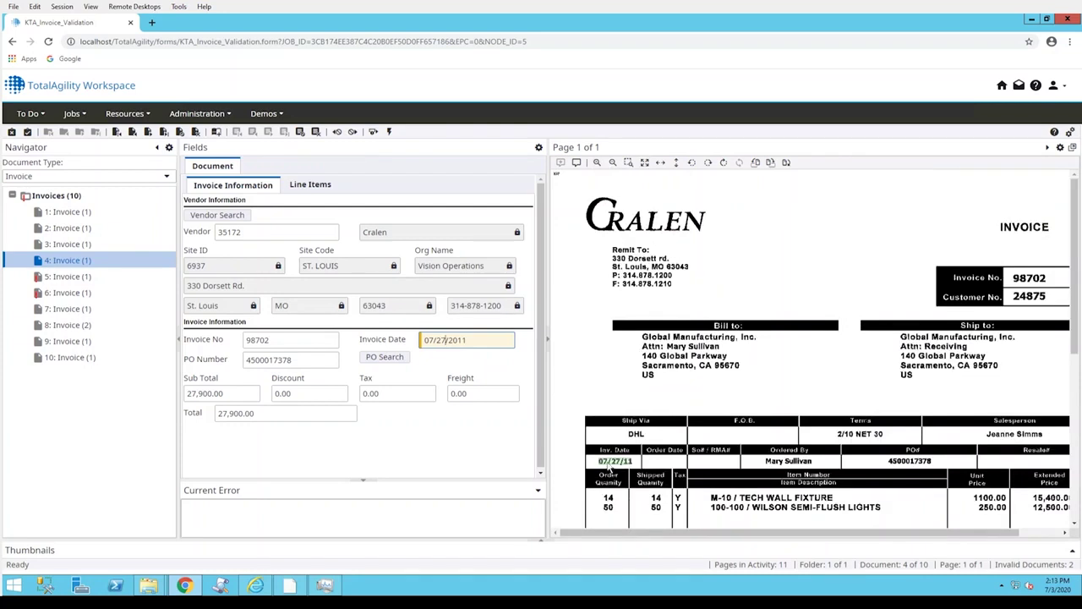
click(293, 359)
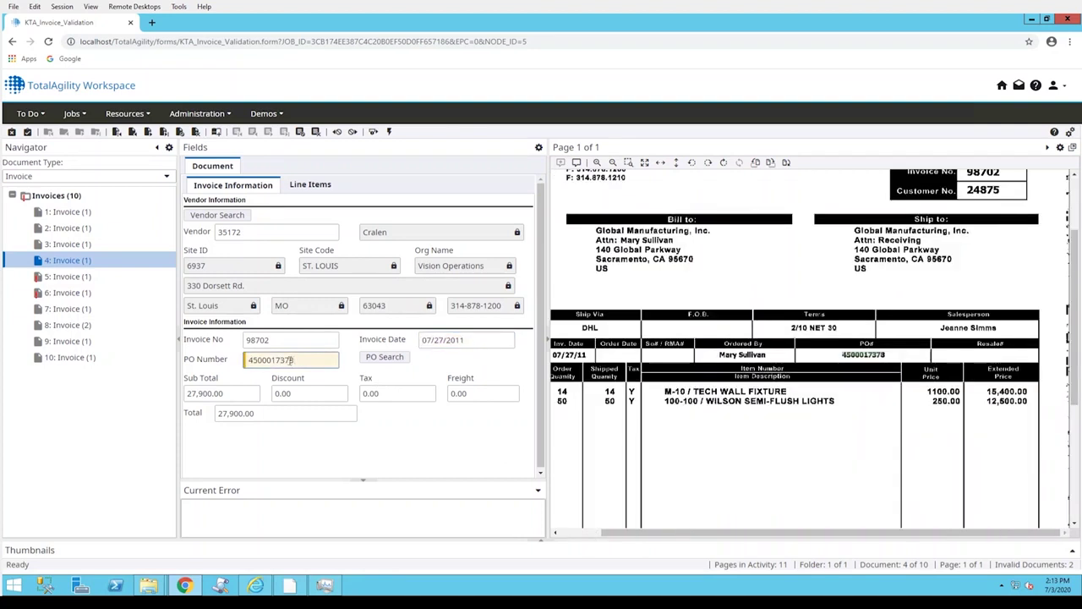
Step: Compare the Cralen invoice's Sub Total, Discount, Tax, Freight and Total fields with the amounts on the page image
click(212, 393)
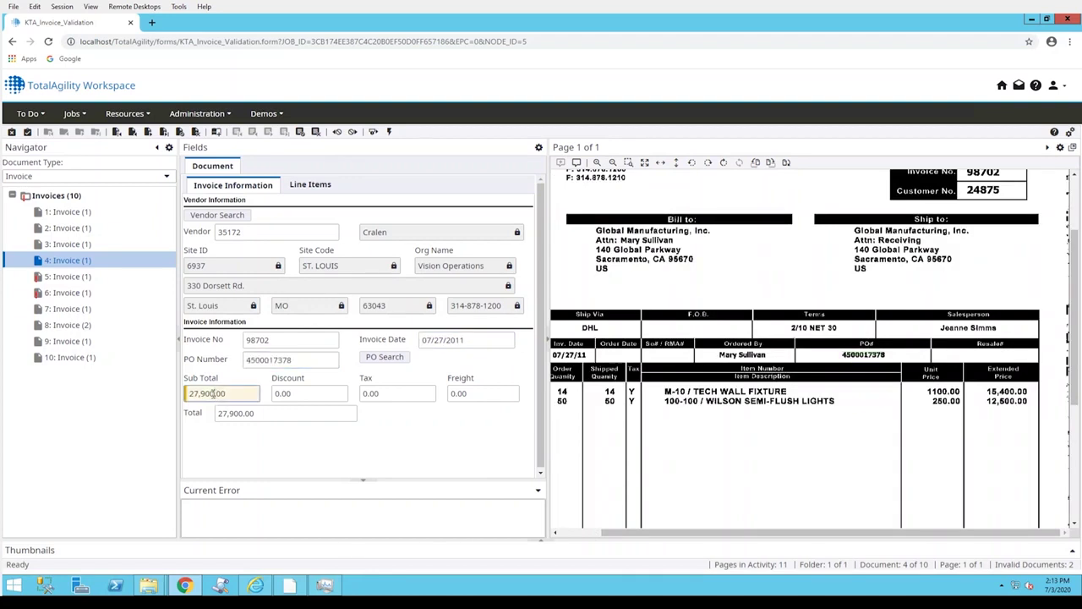
click(1076, 423)
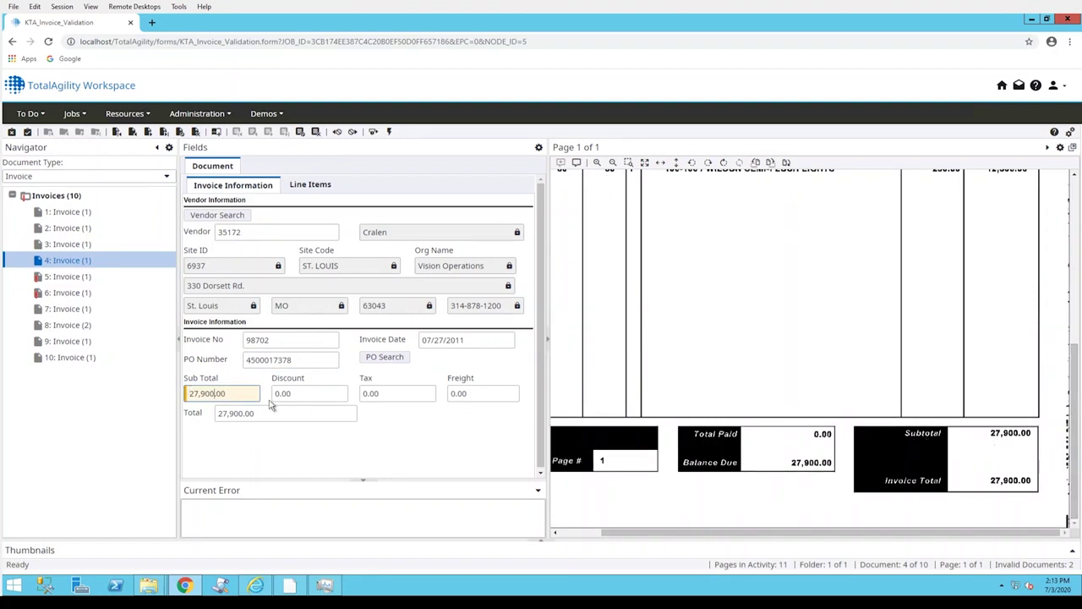
click(312, 394)
click(393, 393)
key(Tab)
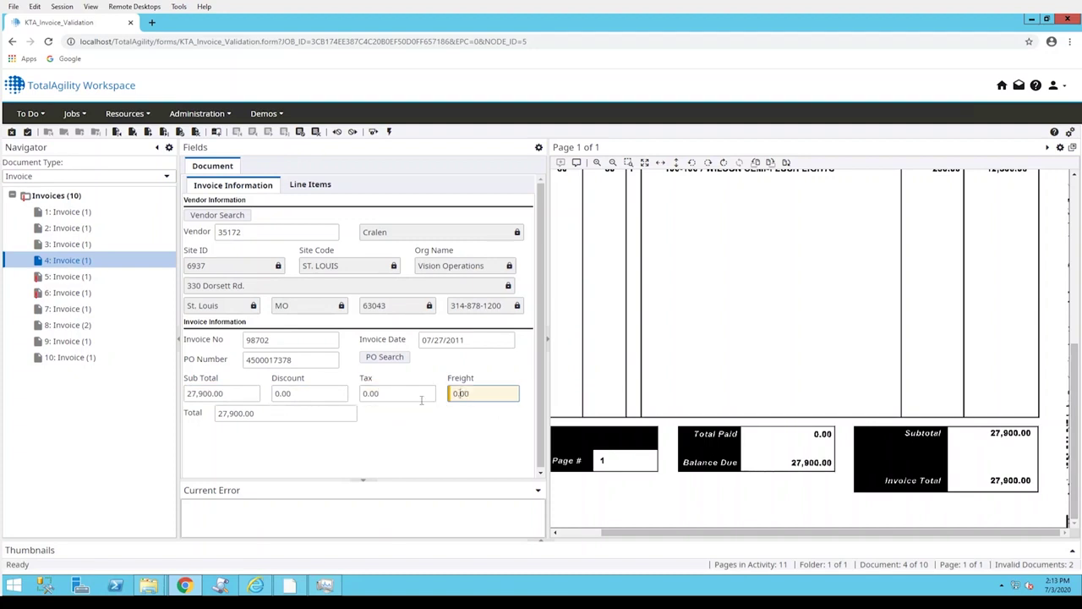
click(291, 418)
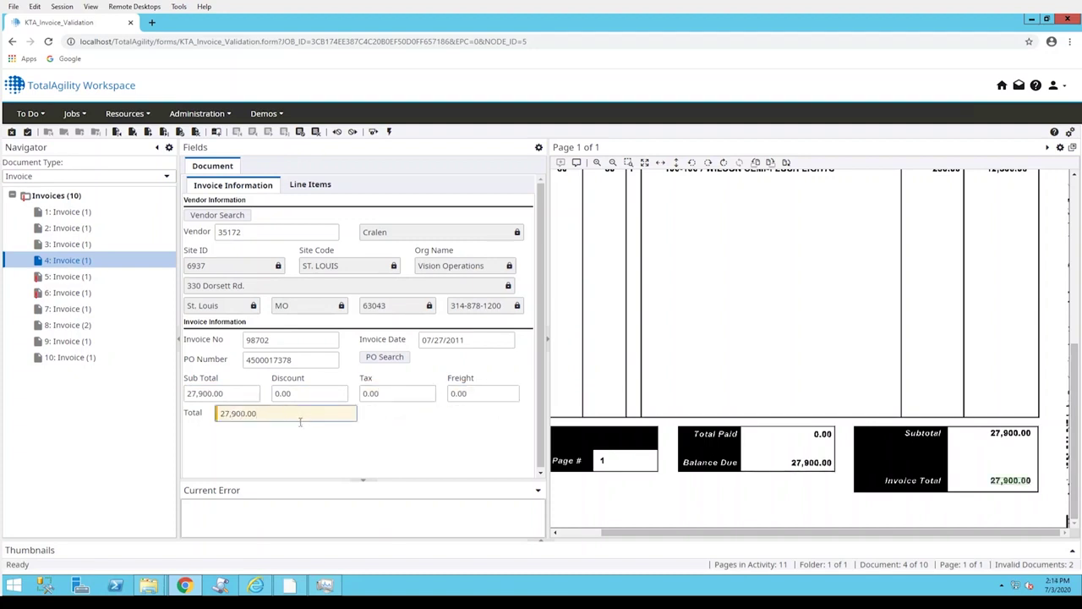
key(Tab)
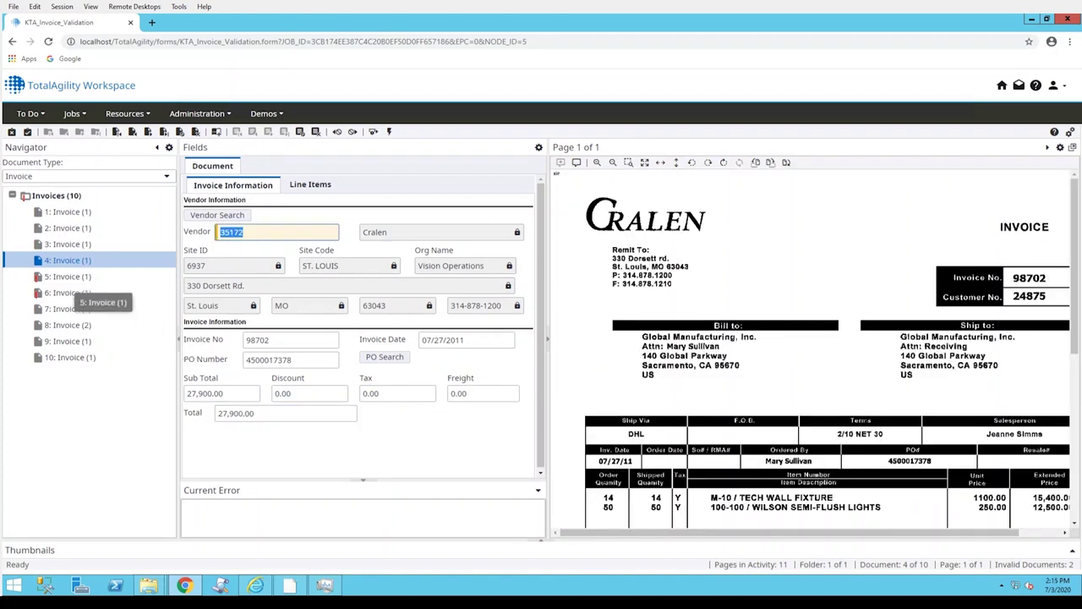
Step: Open document 5 from Fluid Power and check its invoice number field against the enlarged page image
click(51, 278)
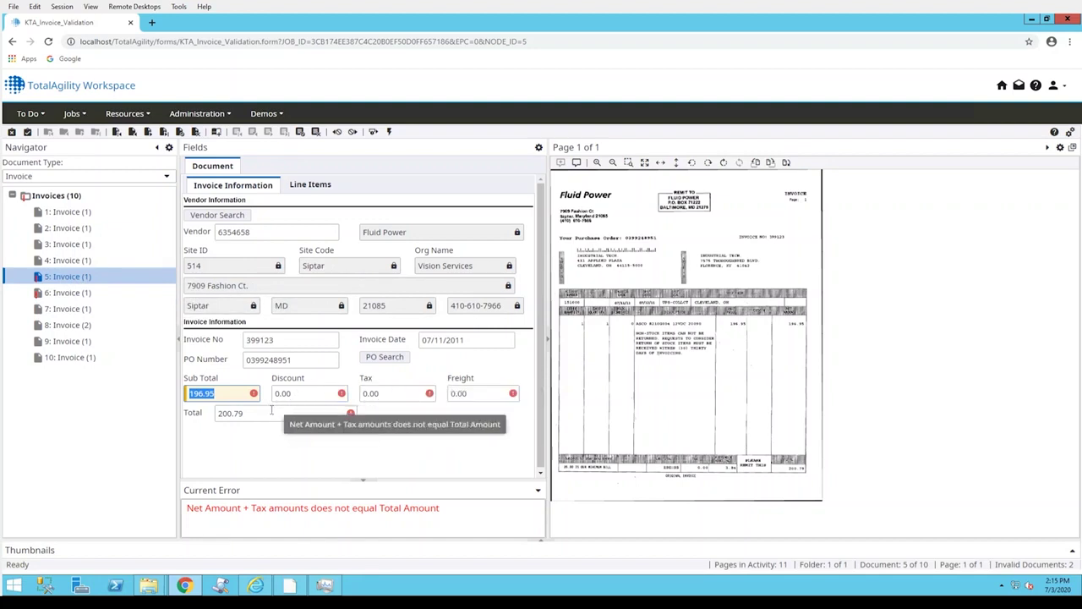
click(275, 339)
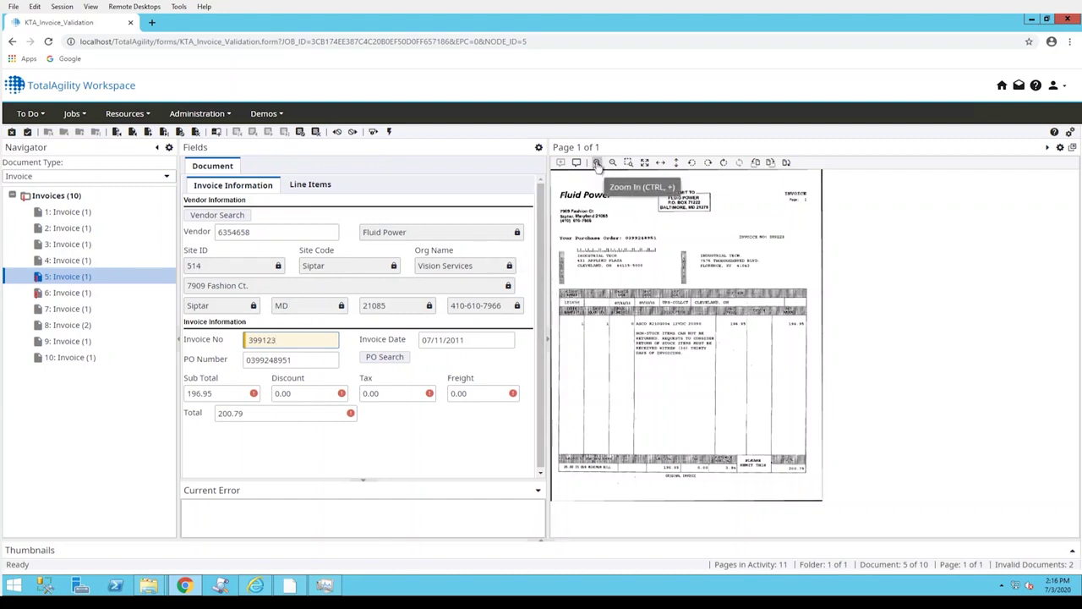
click(598, 163)
click(598, 163)
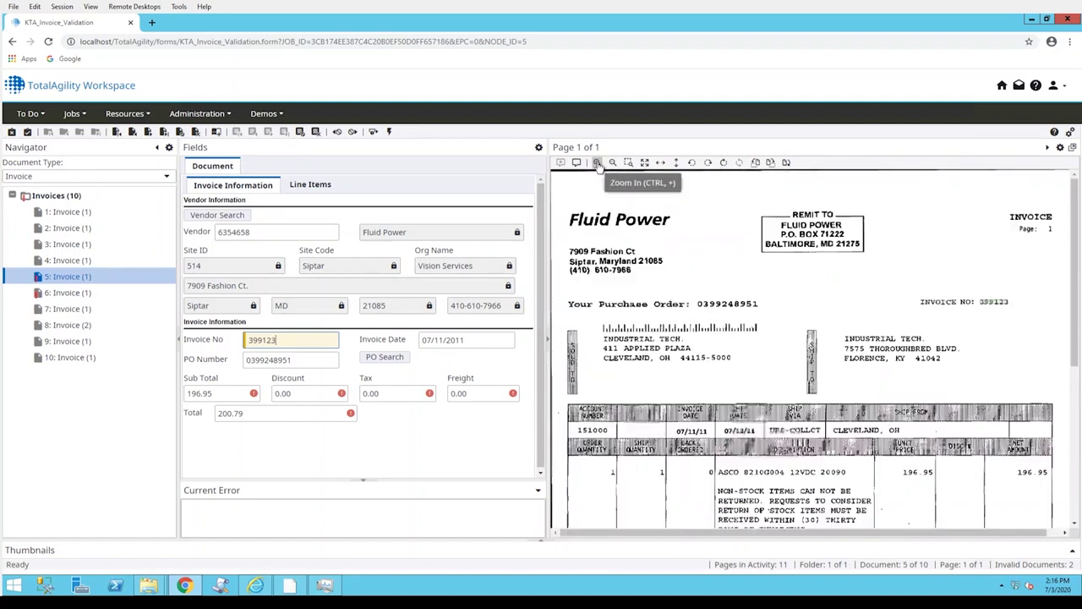
click(597, 163)
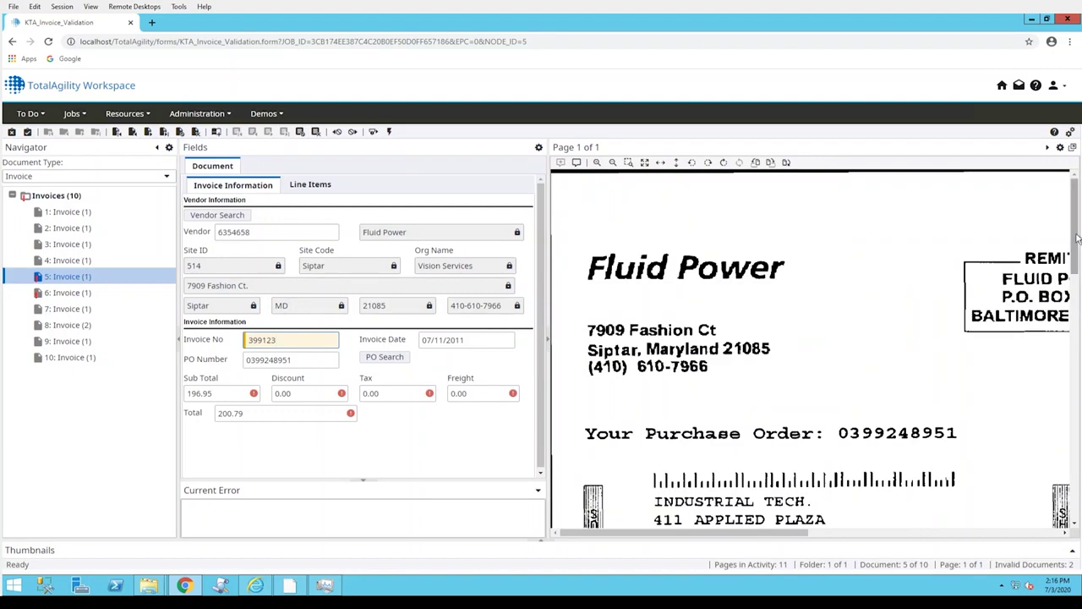
drag(1079, 243, 1067, 296)
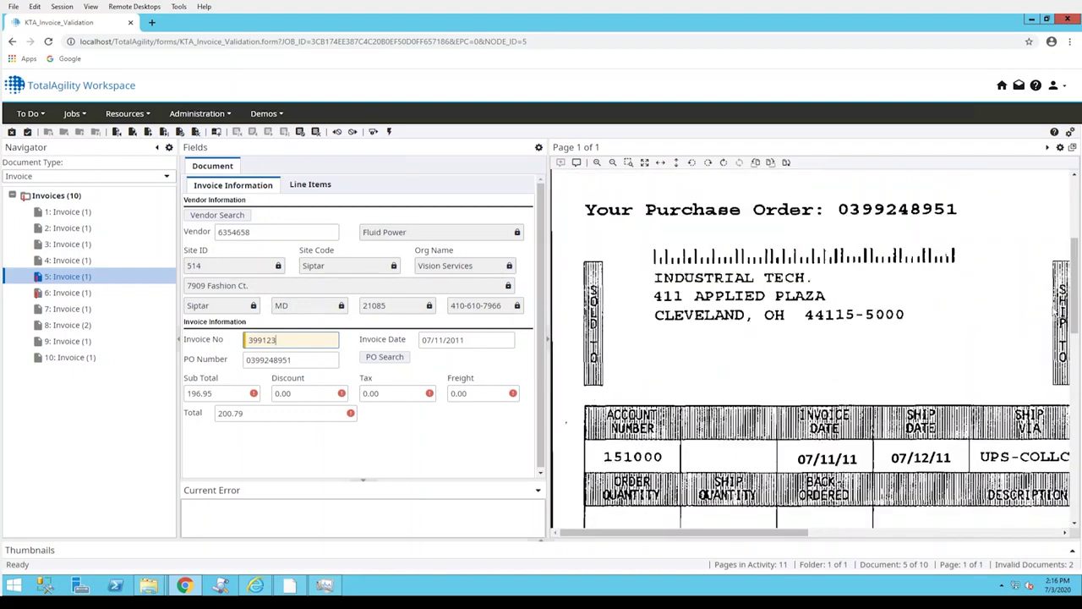
drag(1073, 291, 1079, 323)
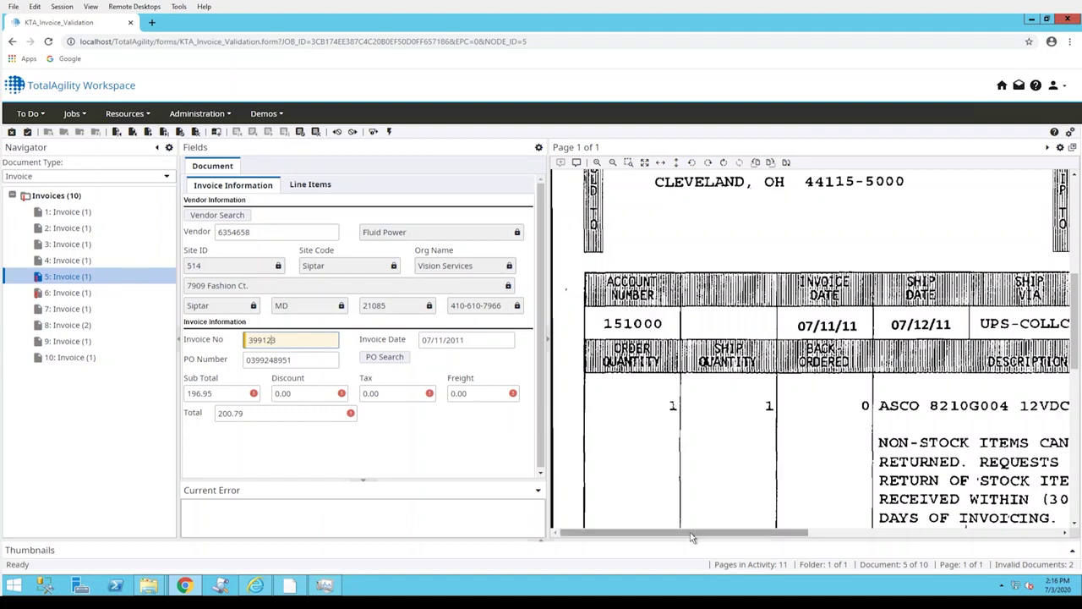
drag(690, 532, 930, 534)
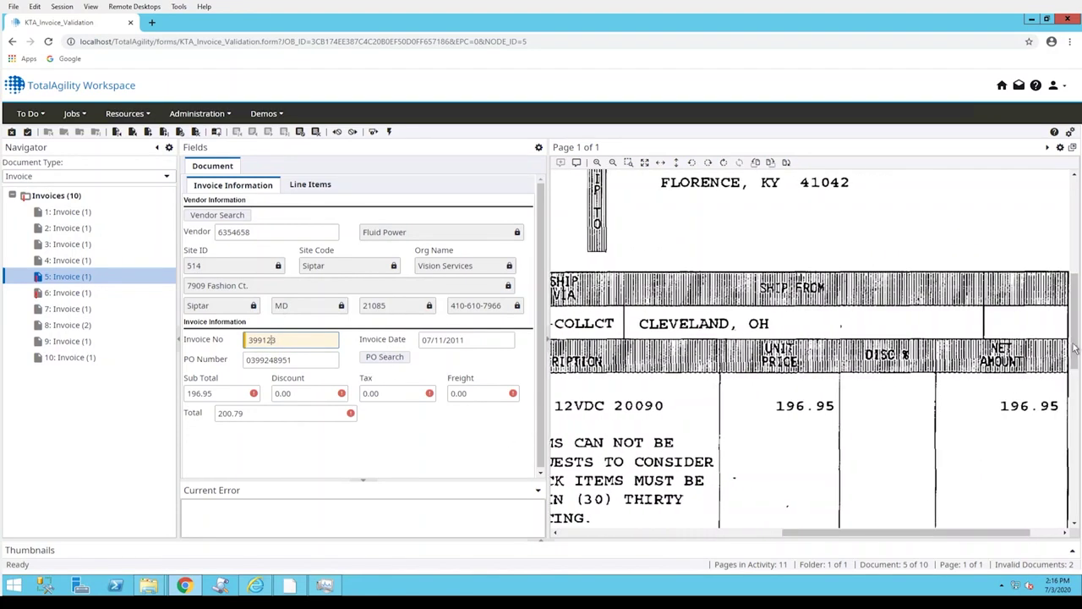
scroll(1067, 321, up, 4)
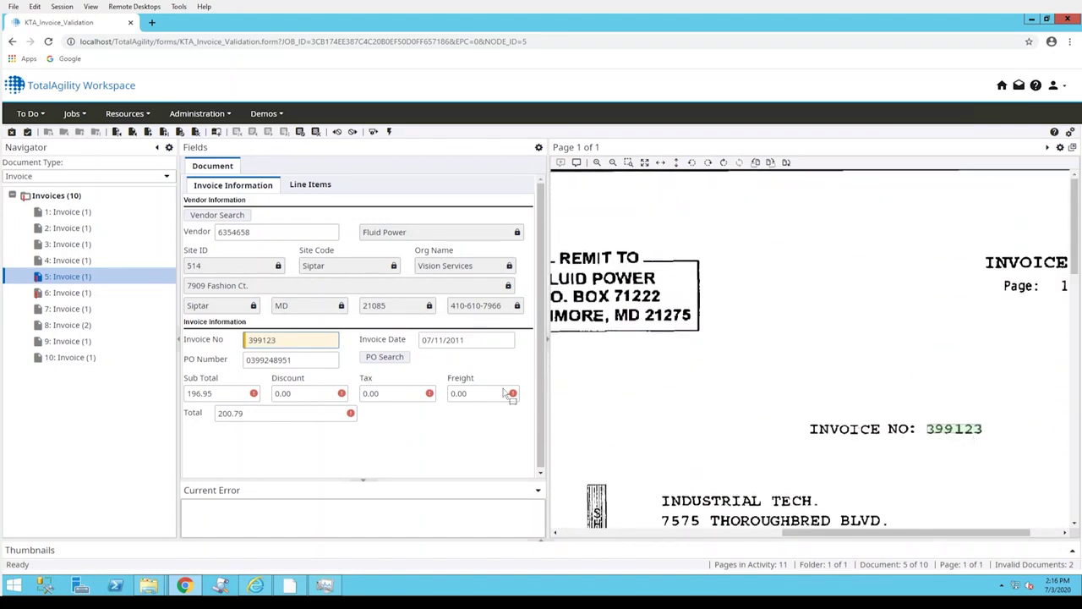
Step: Replace the Fluid Power invoice's Invoice Date with the ship date 07/12/11 captured from the page image
click(442, 338)
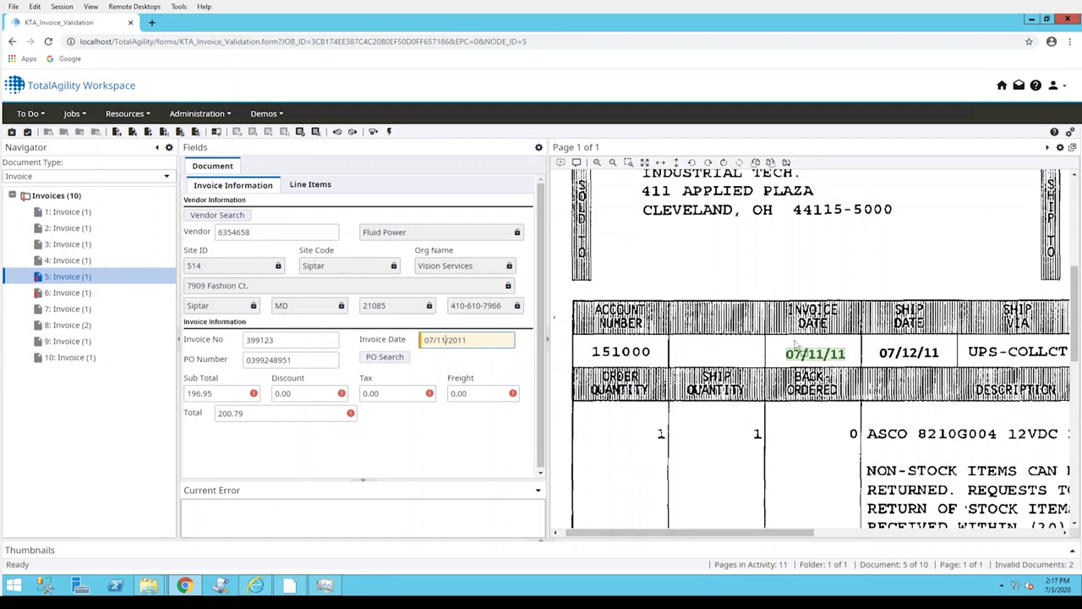
drag(874, 343, 961, 376)
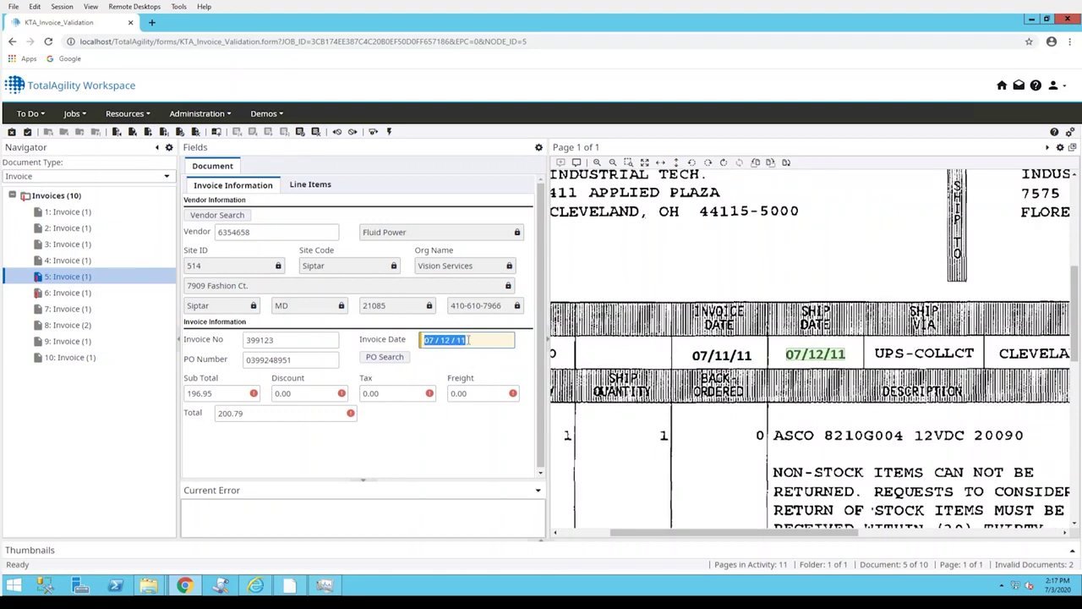
key(Return)
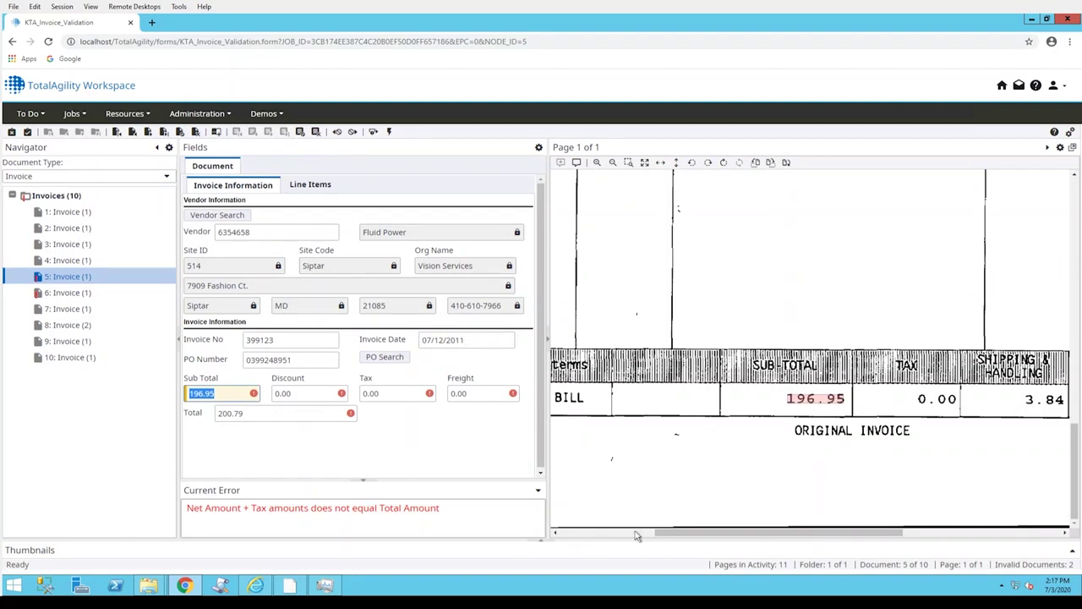
Step: Set the Fluid Power invoice's Invoice Date to 07/11/11 by capturing the printed invoice date from the page image
click(639, 531)
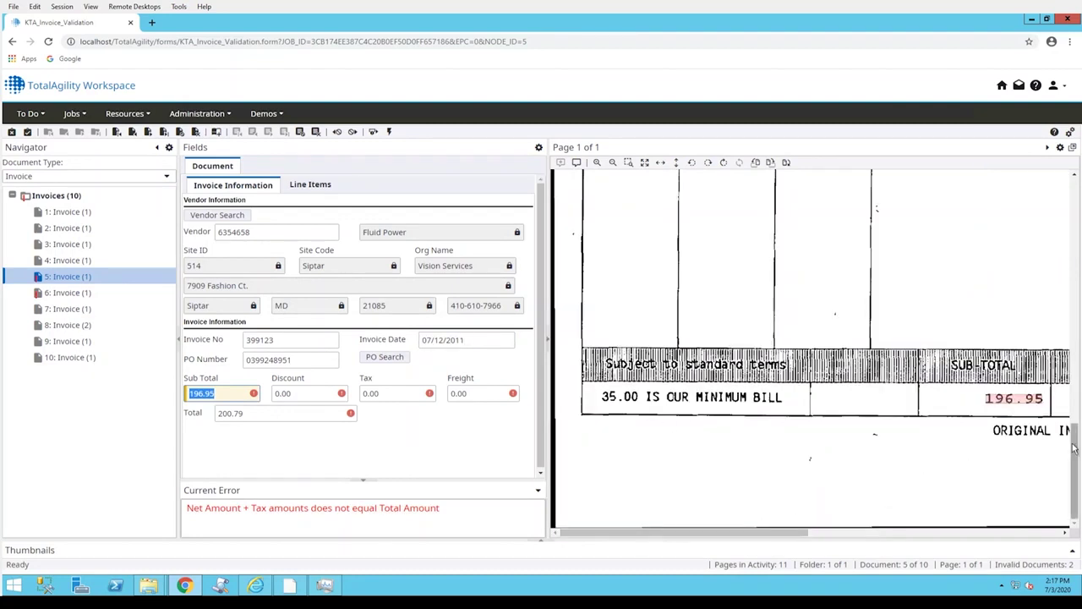
drag(1076, 433, 1027, 312)
click(436, 340)
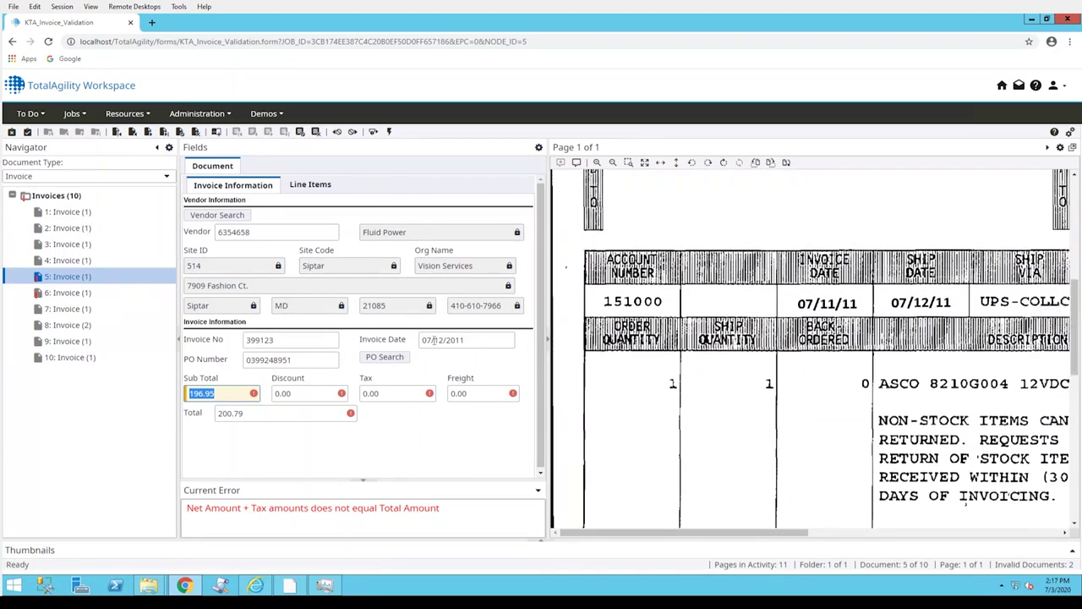
drag(683, 345, 760, 366)
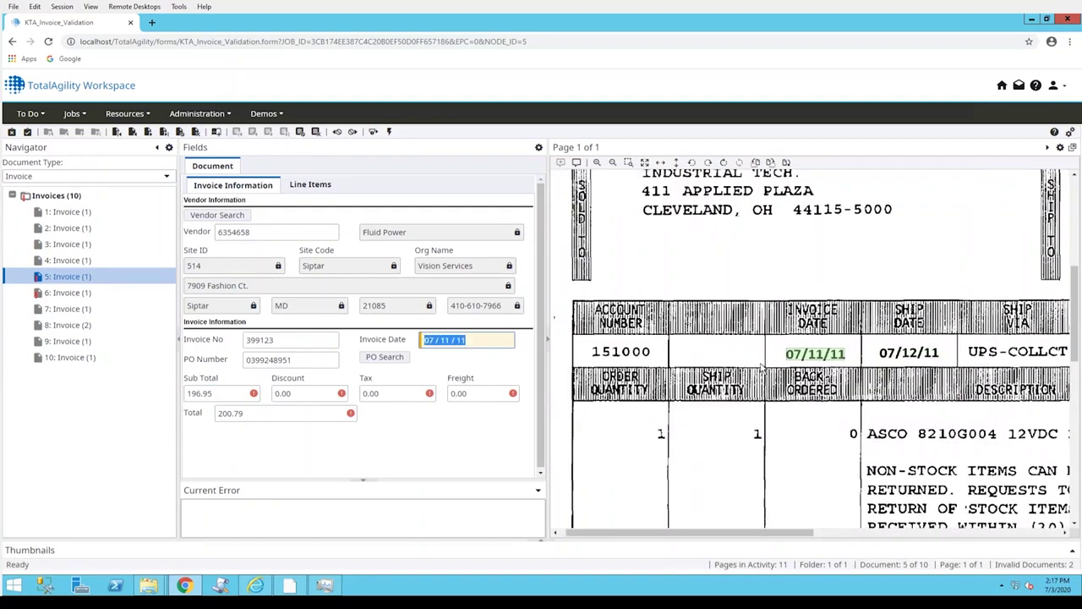
key(Return)
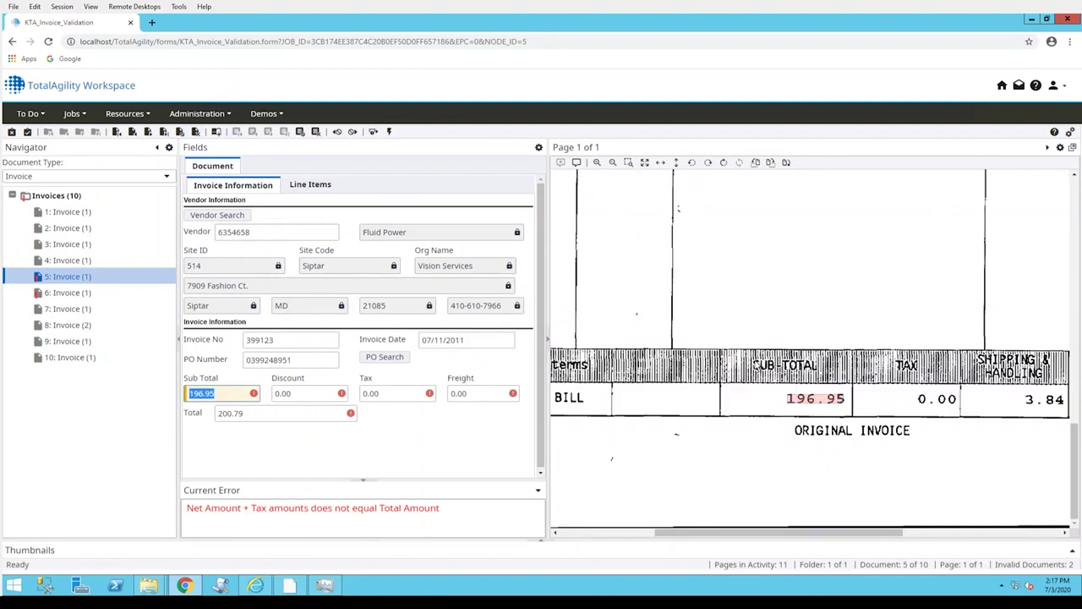
Step: Compare the Fluid Power invoice's flagged Sub Total, Discount, Tax, Freight and Total fields with the amounts on the page image
drag(763, 533, 861, 535)
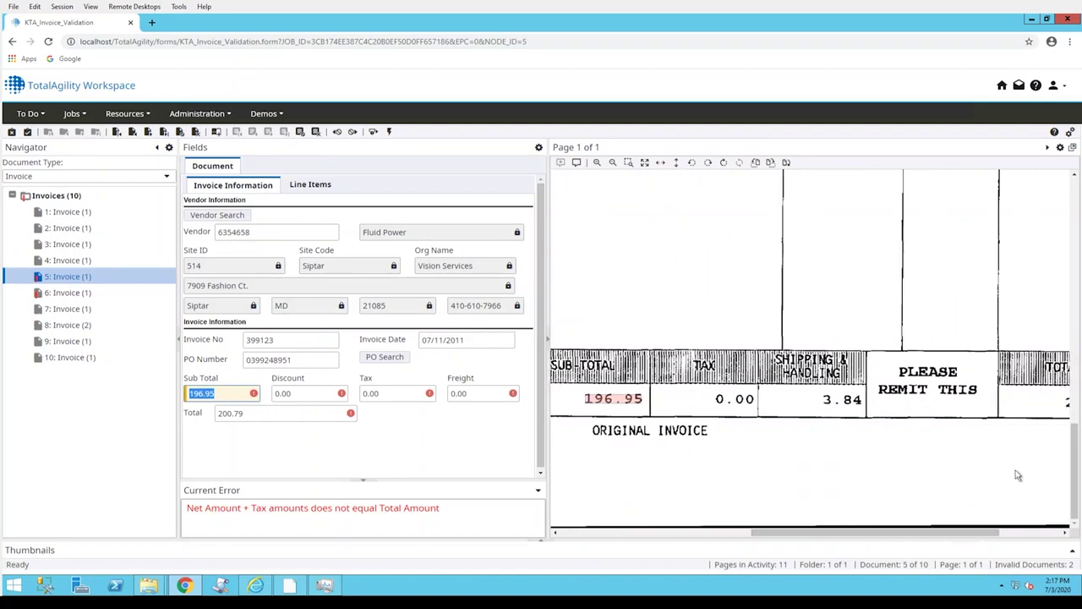
mouse_move(1076, 461)
mouse_down()
mouse_move(1078, 339)
mouse_move(1077, 448)
mouse_up()
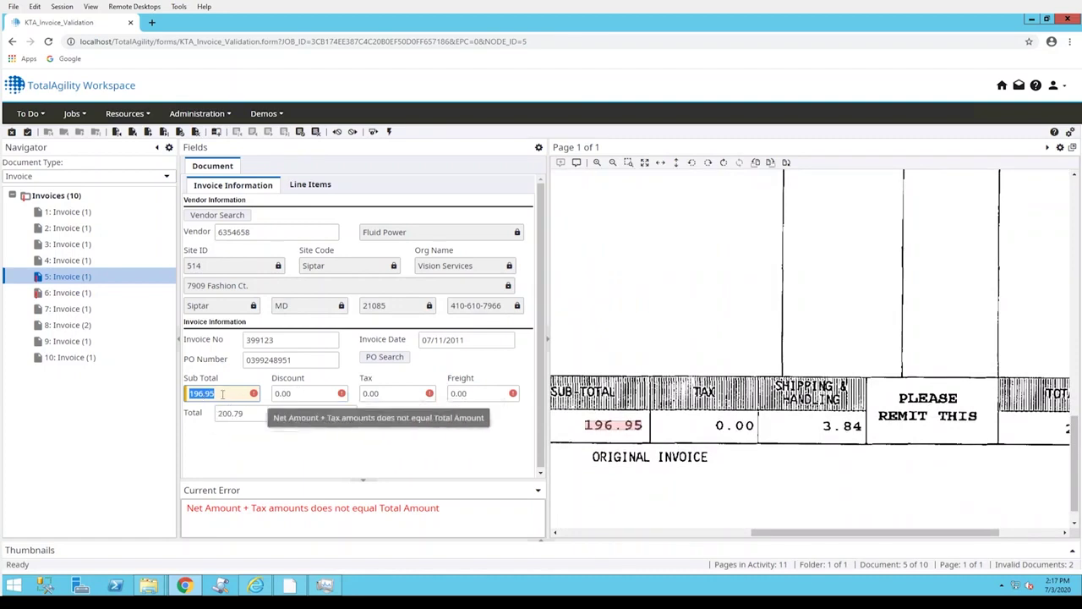
key(End)
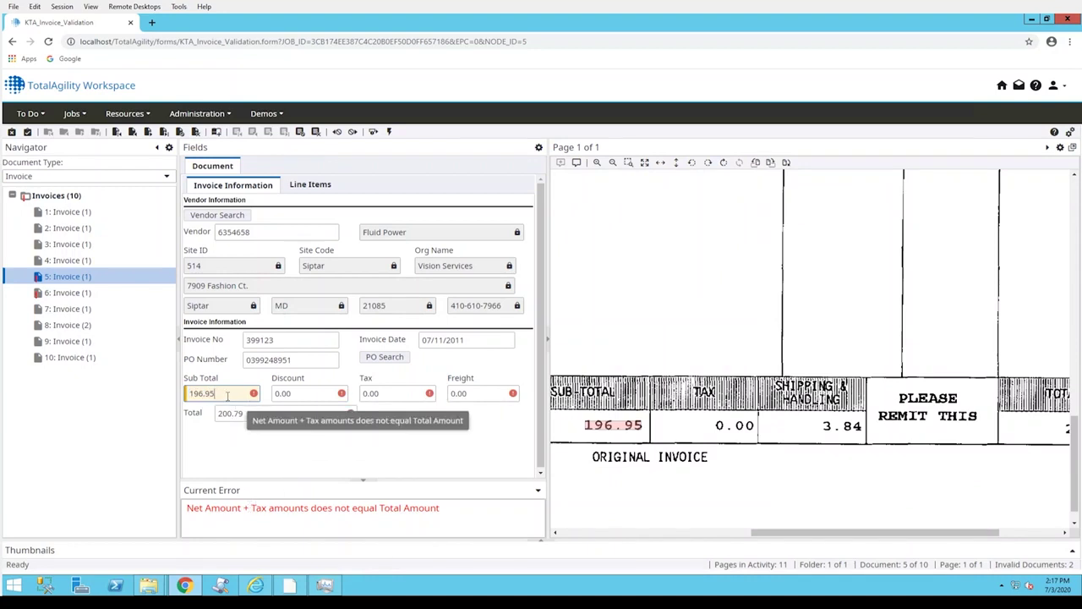
click(316, 394)
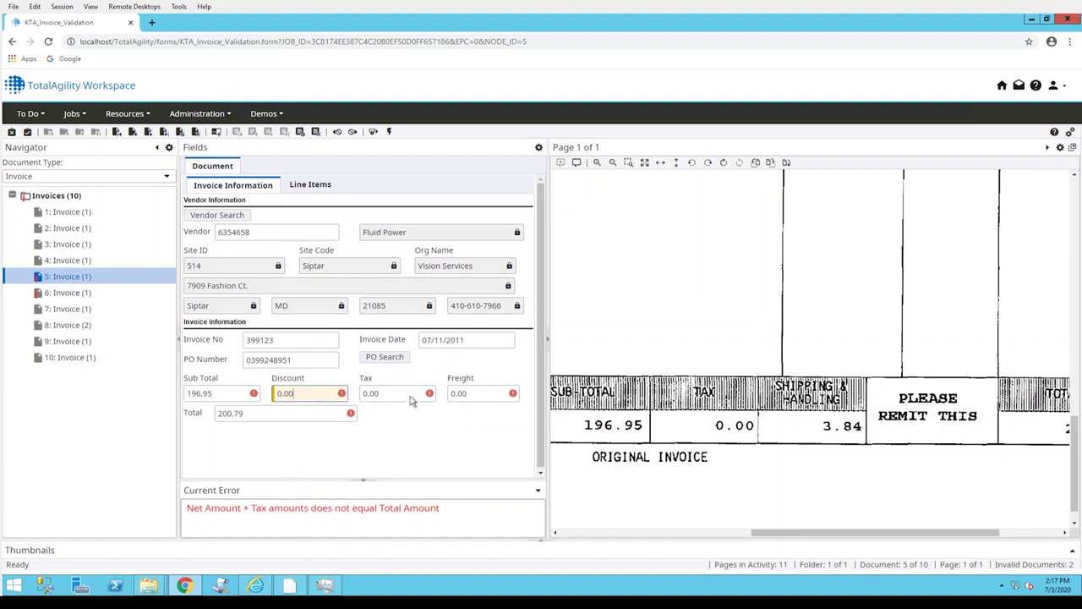
click(381, 393)
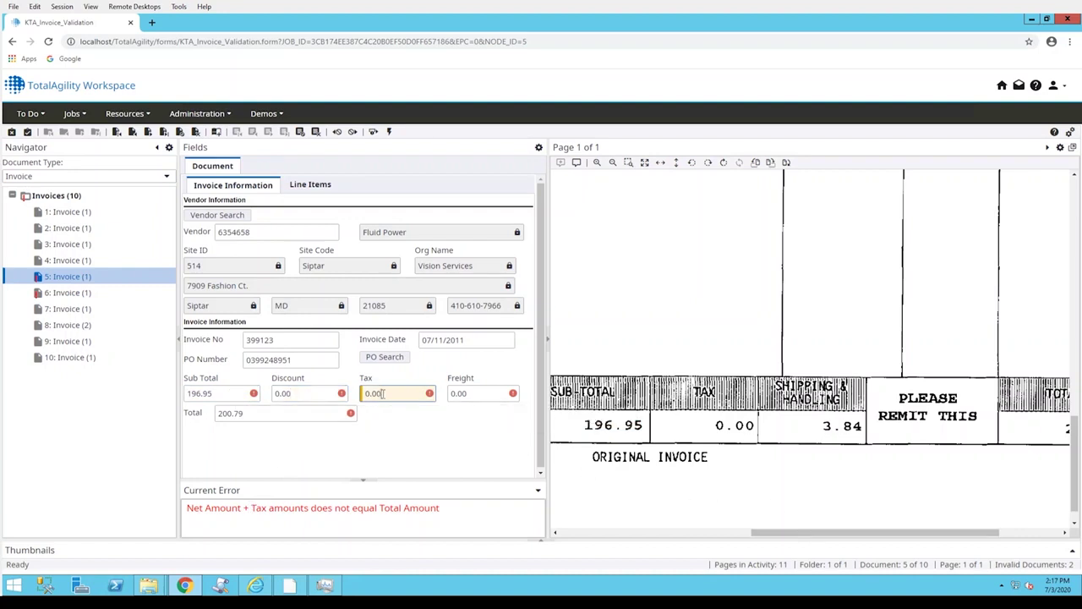
click(483, 394)
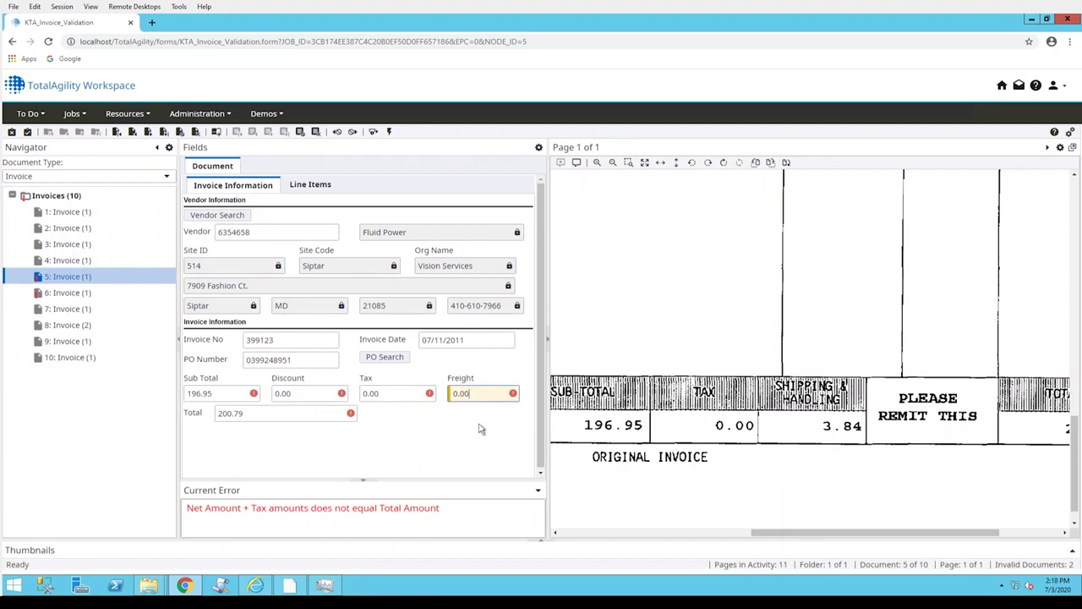
click(253, 414)
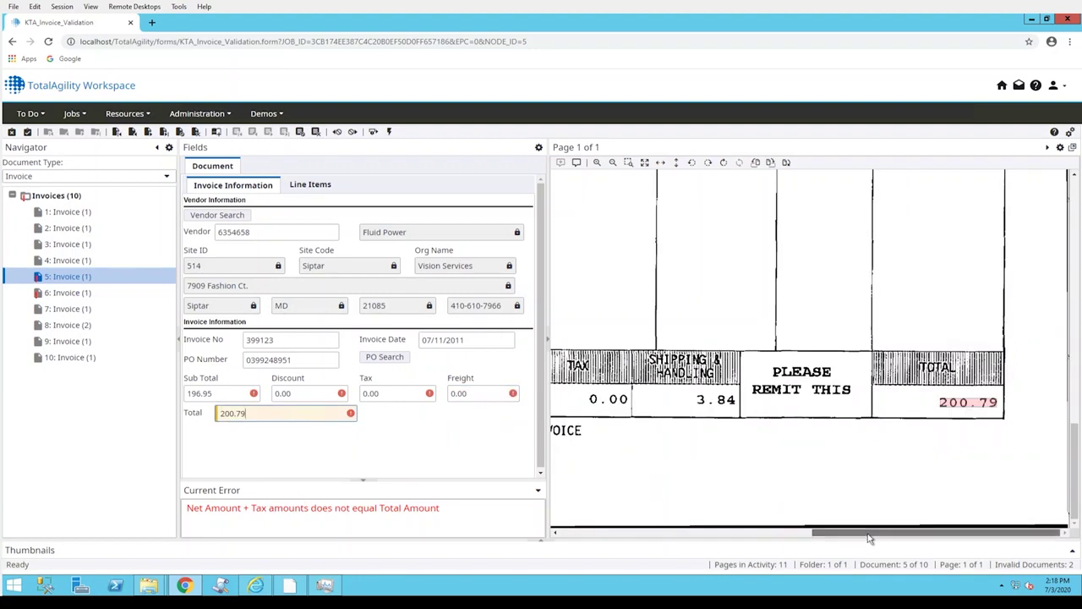
click(220, 394)
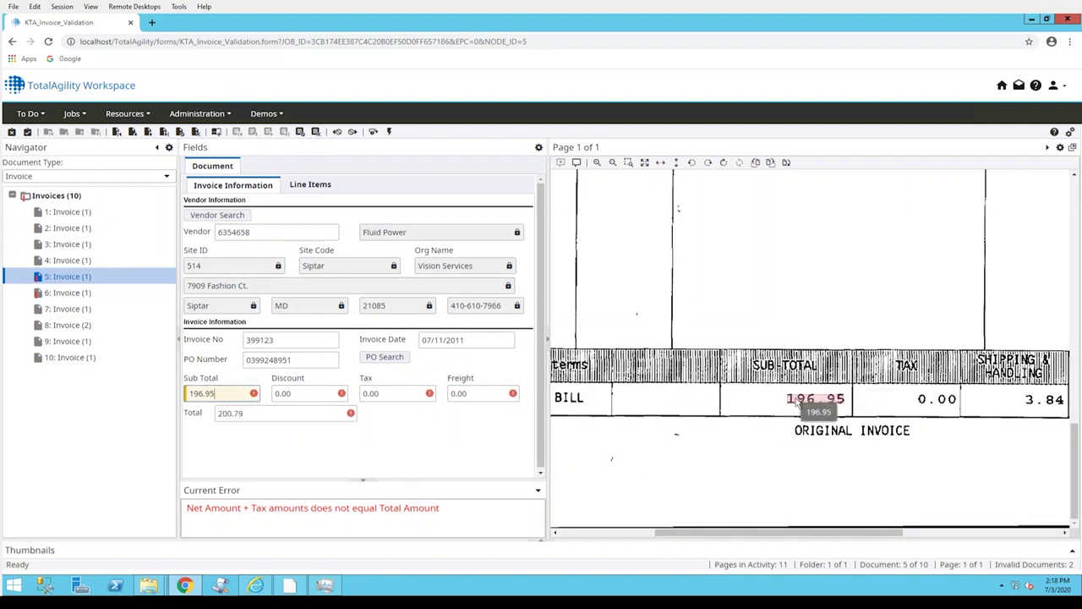
Step: Set the Fluid Power invoice's Freight to 3.84 by capturing the shipping and handling amount from the page image, confirm it and reopen document 5
double_click(219, 393)
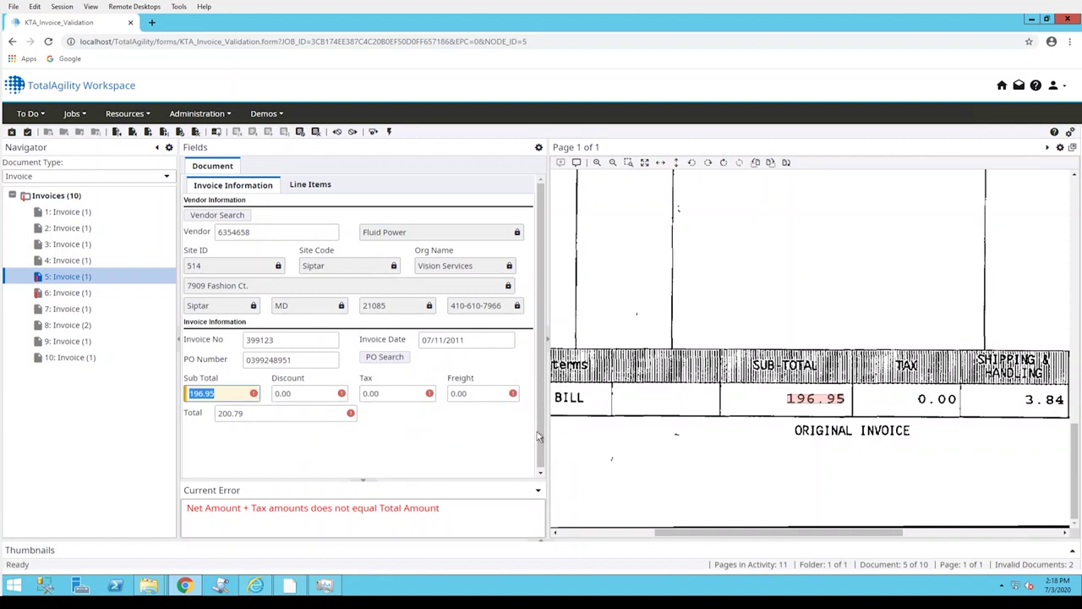
click(479, 398)
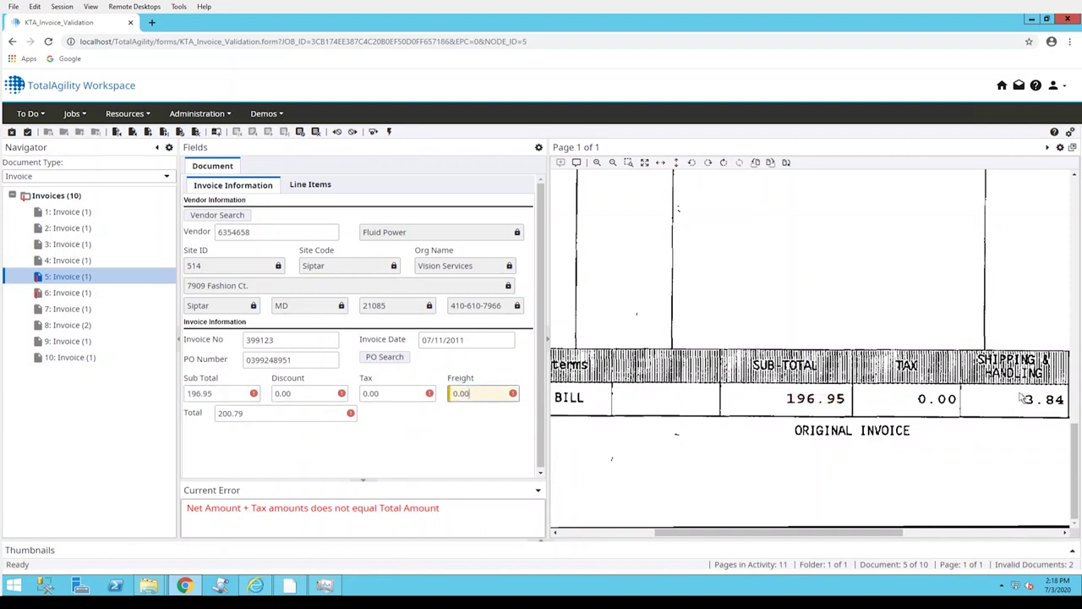
drag(1065, 404, 1065, 409)
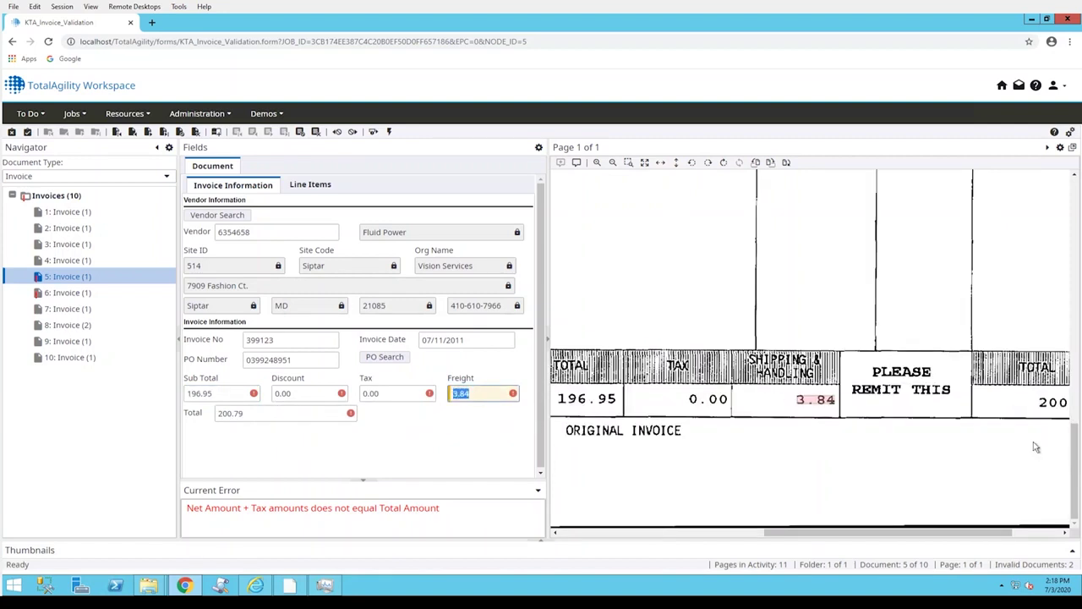
key(Return)
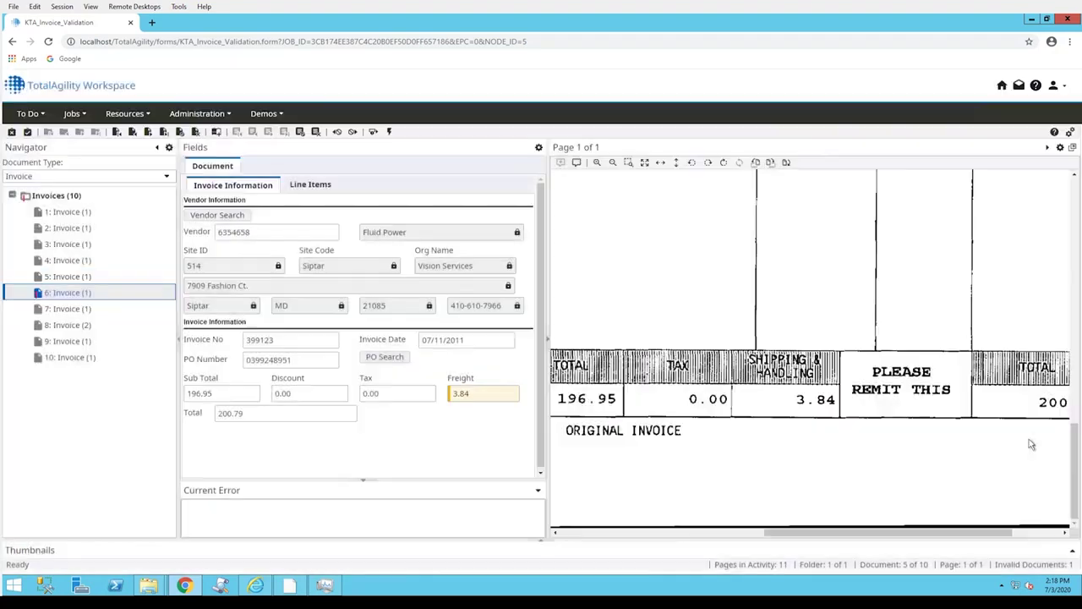
click(71, 279)
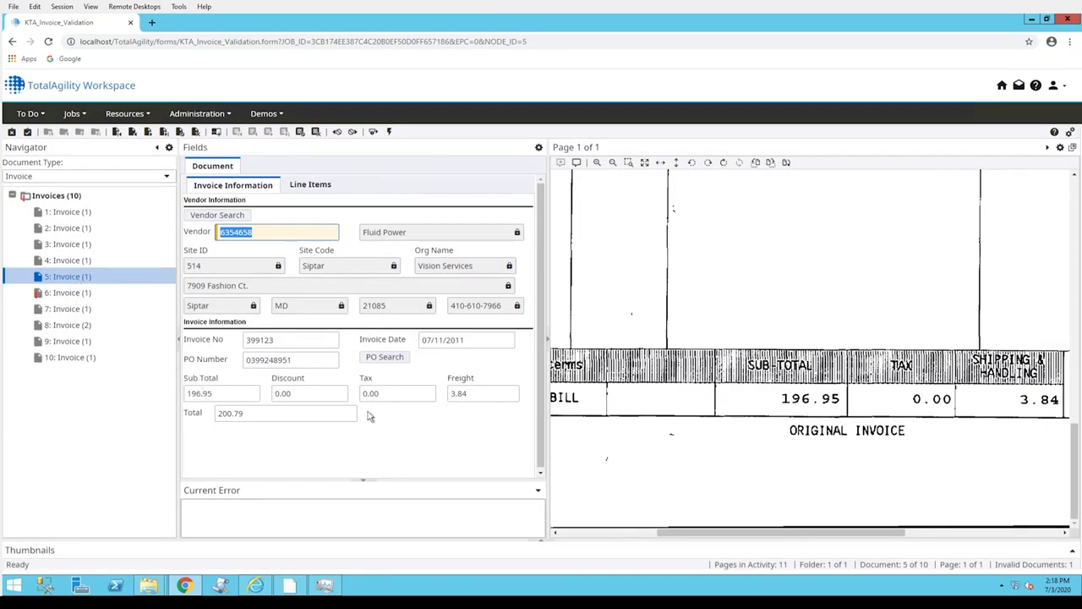
Step: Open document 6 from Fluid Power and compare its header and flagged amount fields with the page image
click(68, 294)
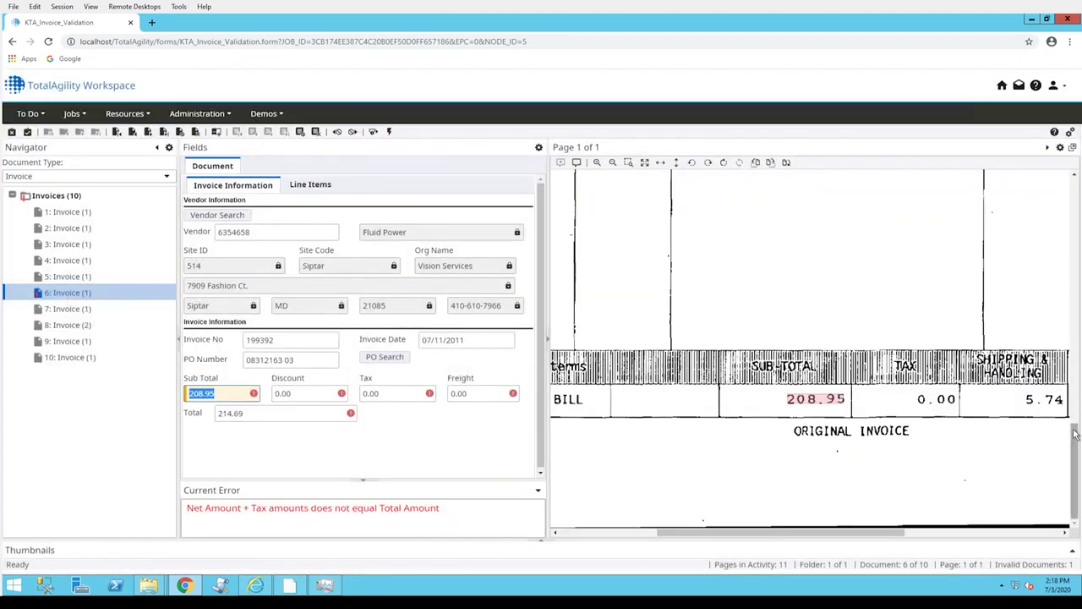
drag(1074, 430, 1066, 179)
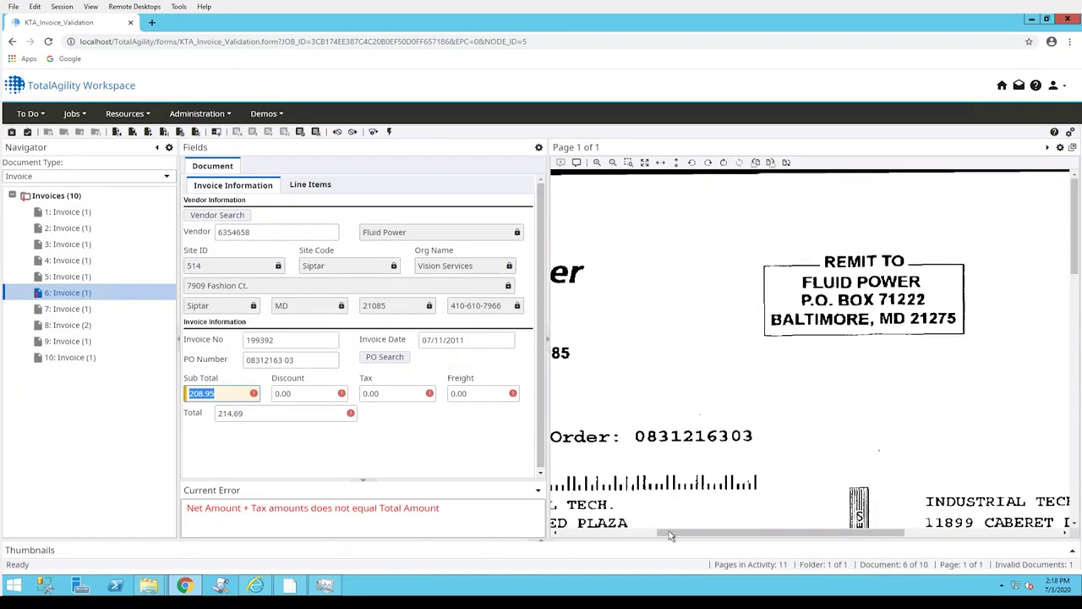
drag(672, 534, 568, 536)
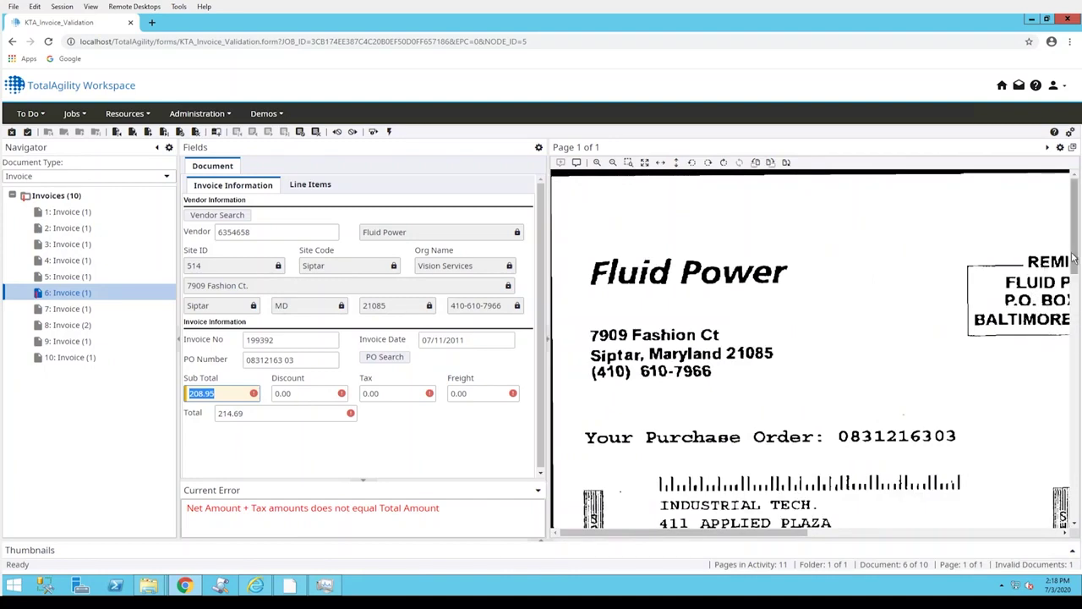
drag(1075, 258, 1076, 509)
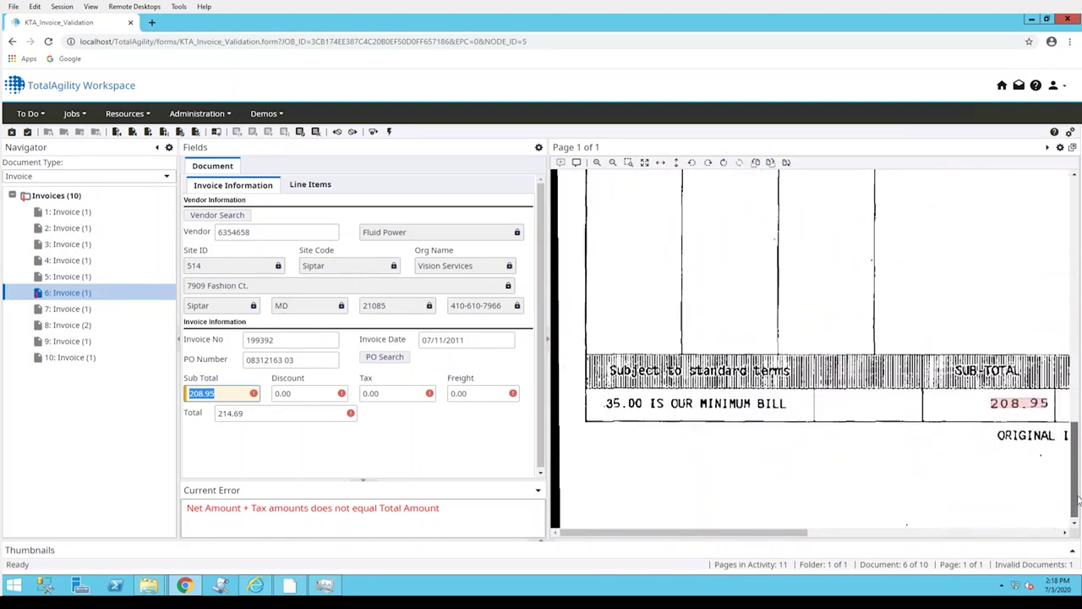
click(215, 394)
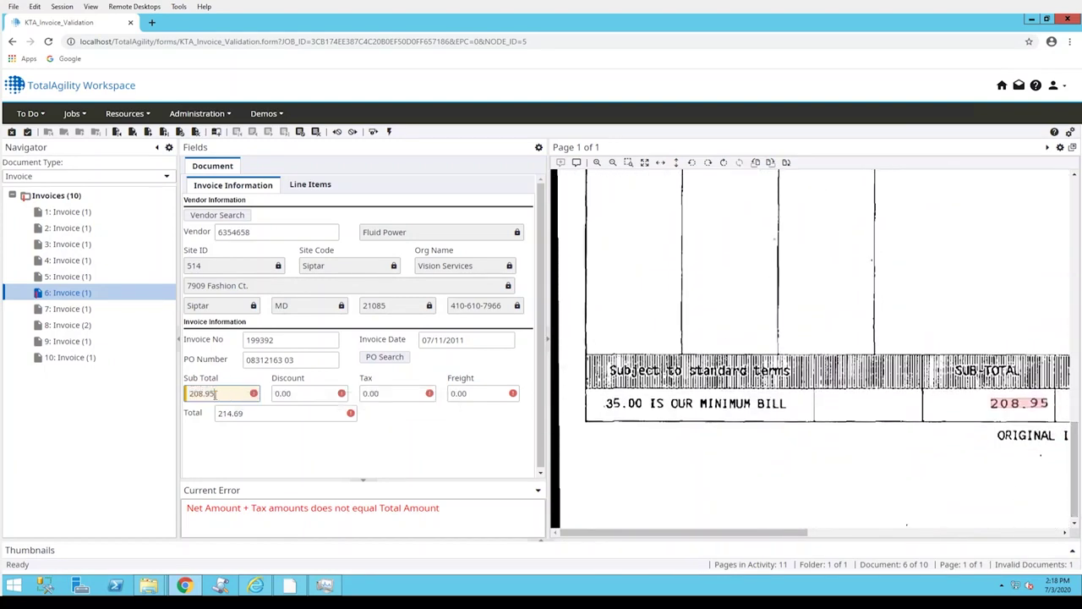
double_click(215, 394)
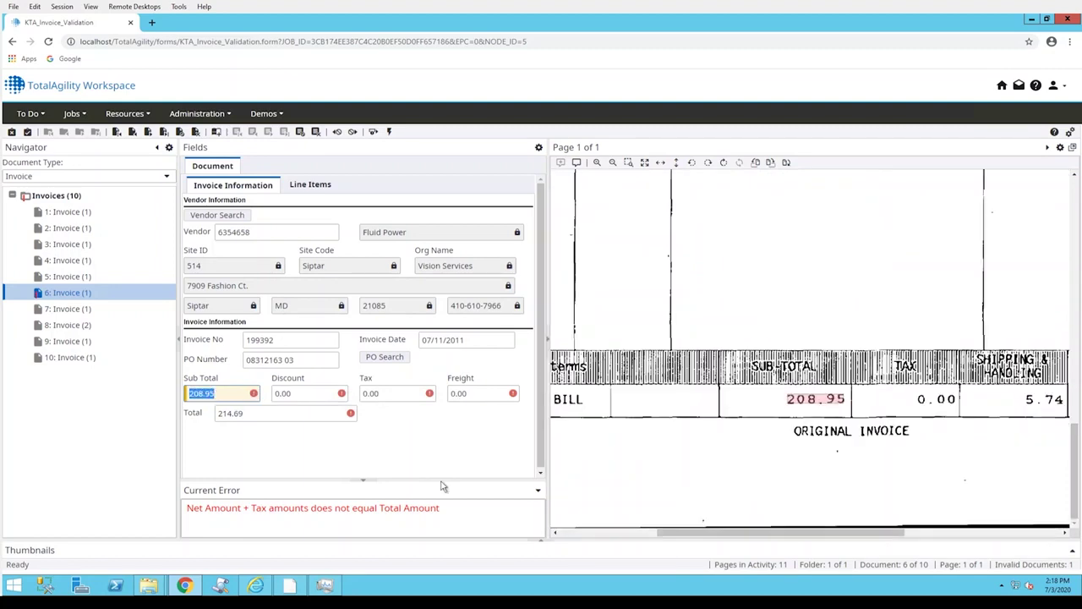
drag(900, 533, 1004, 535)
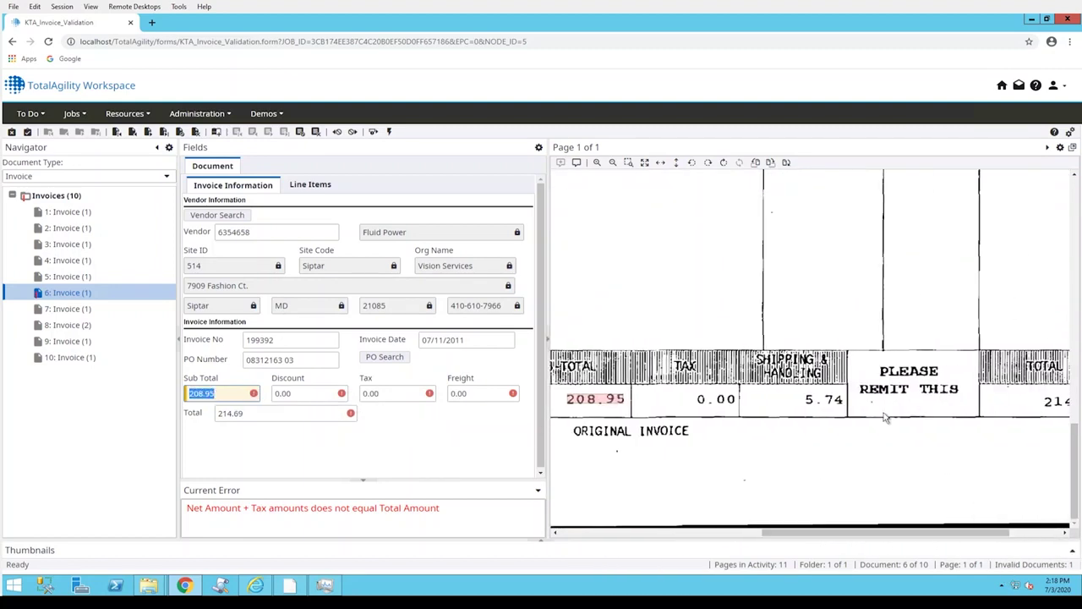
Step: Set document 6's Freight to 5.74 by capturing the shipping and handling amount, confirm it and decline completing the activity
click(486, 394)
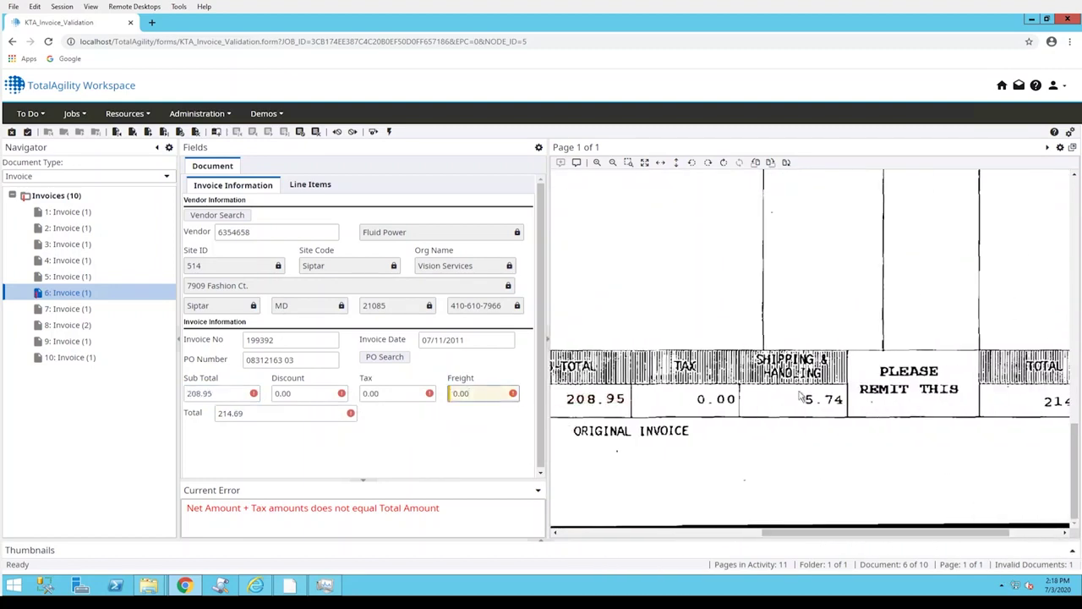
drag(800, 398, 854, 423)
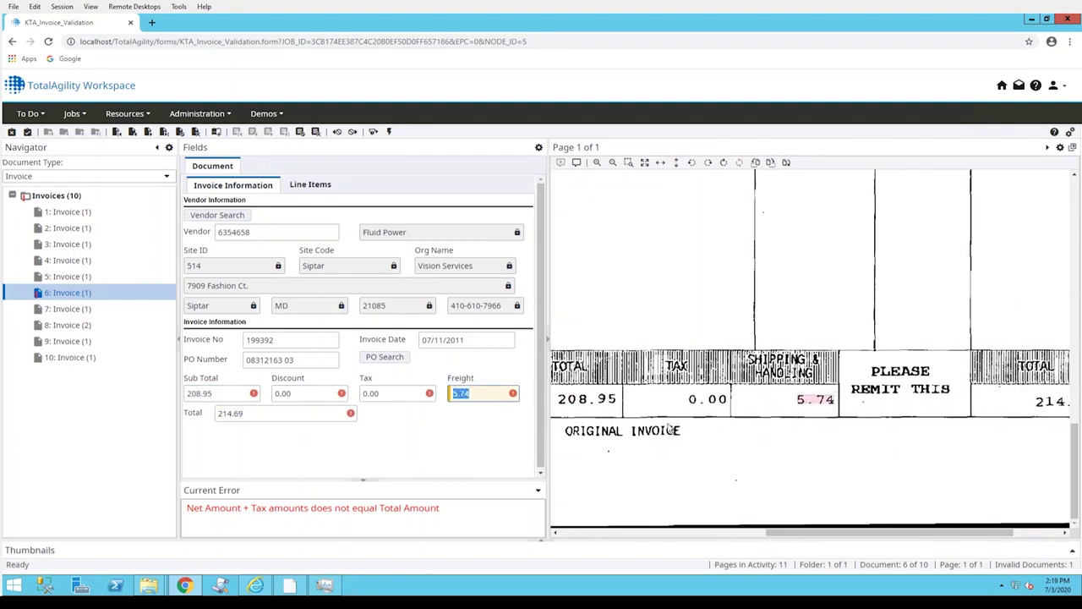
key(Return)
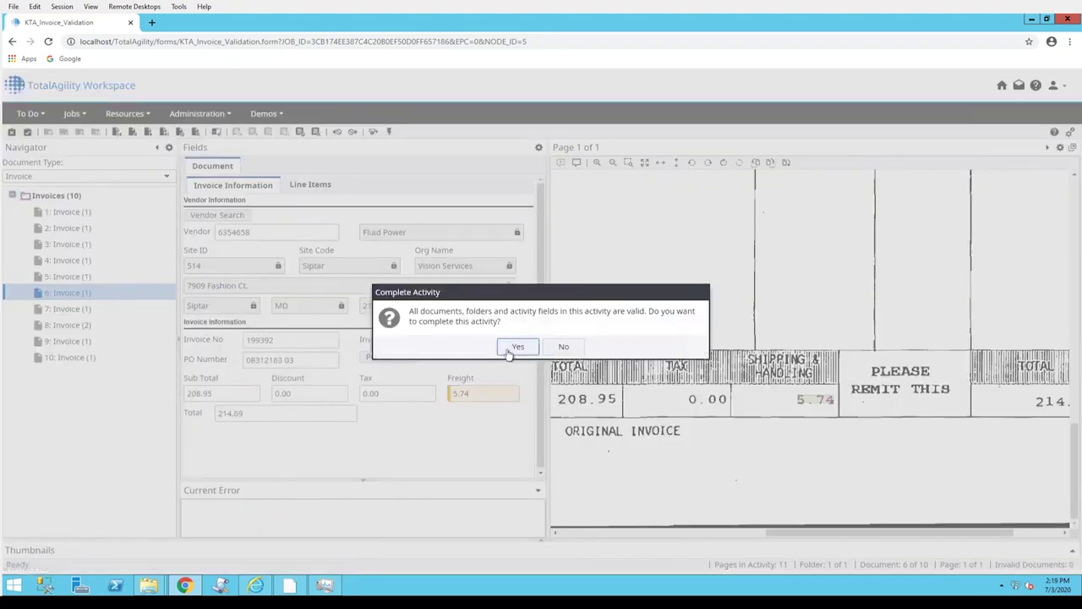
click(578, 349)
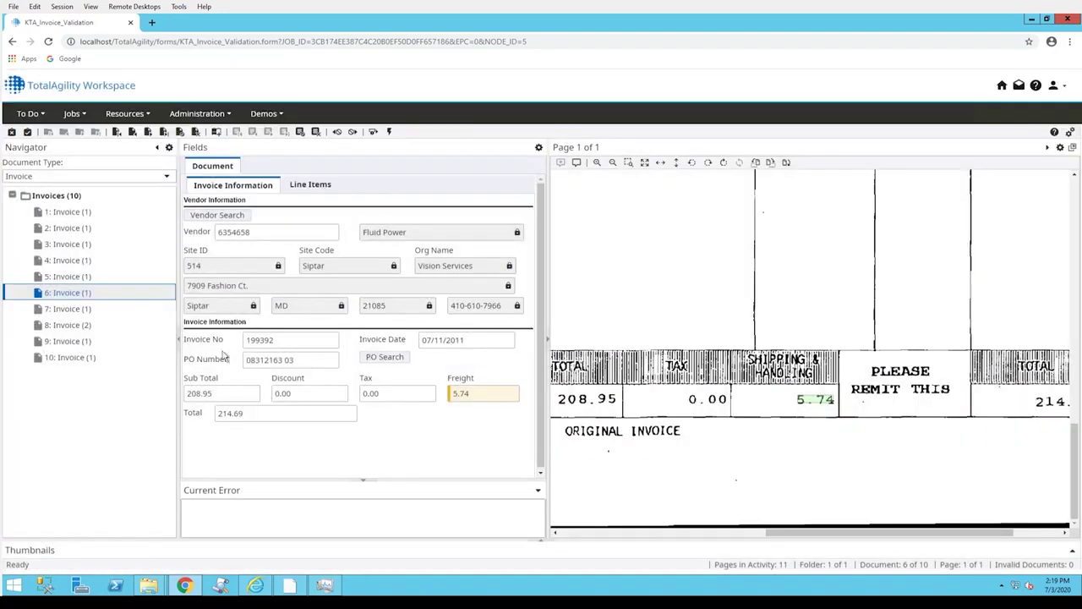
Step: Open document 7 from GenScript Corporation, fit the whole page in view and check its Invoice No and Invoice Date fields
click(59, 310)
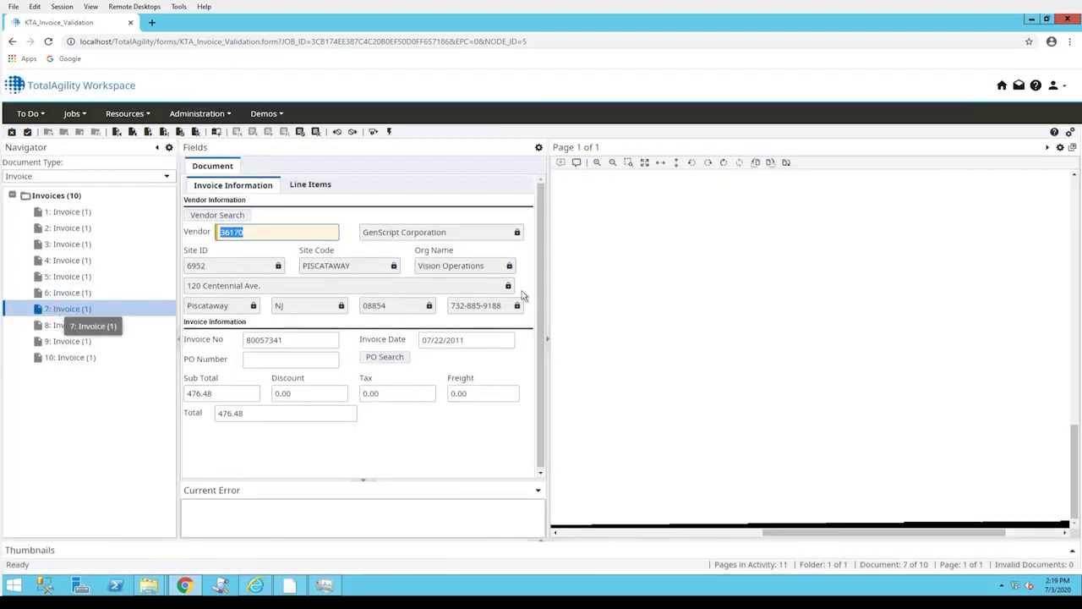
click(645, 162)
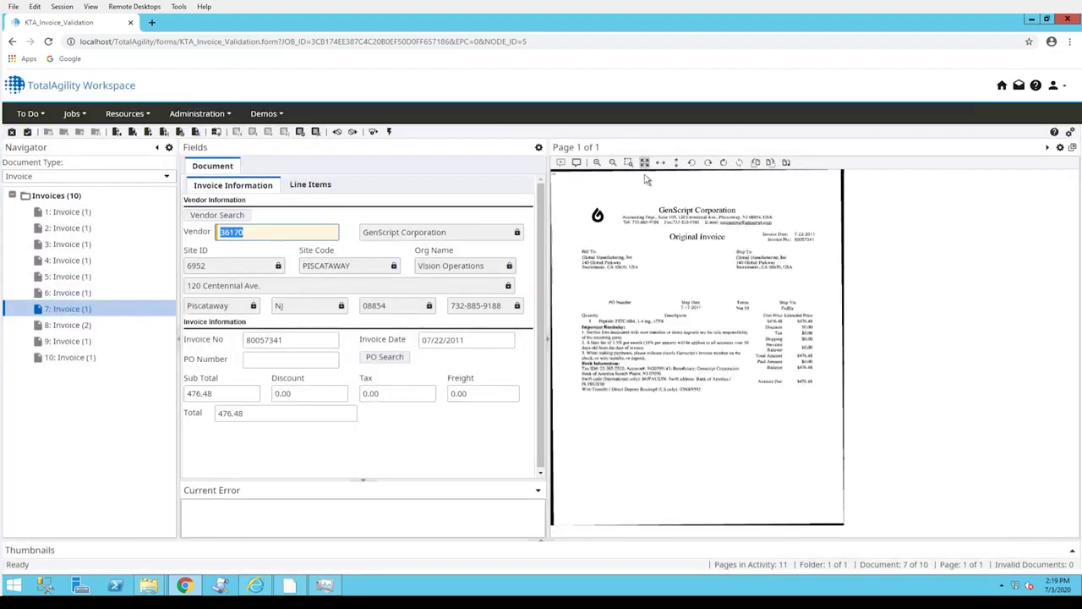
click(263, 341)
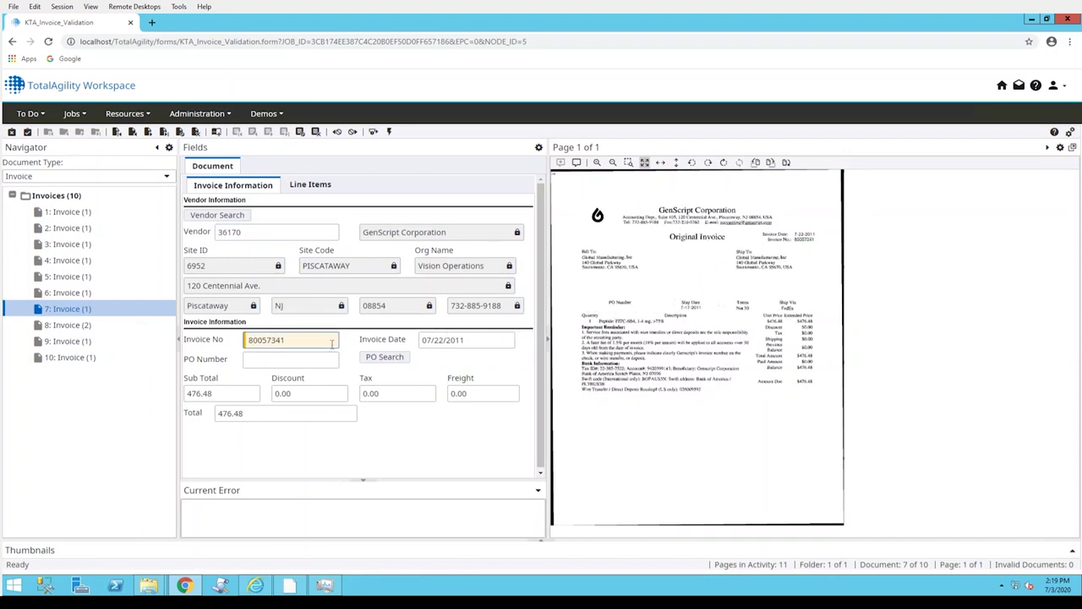
click(445, 342)
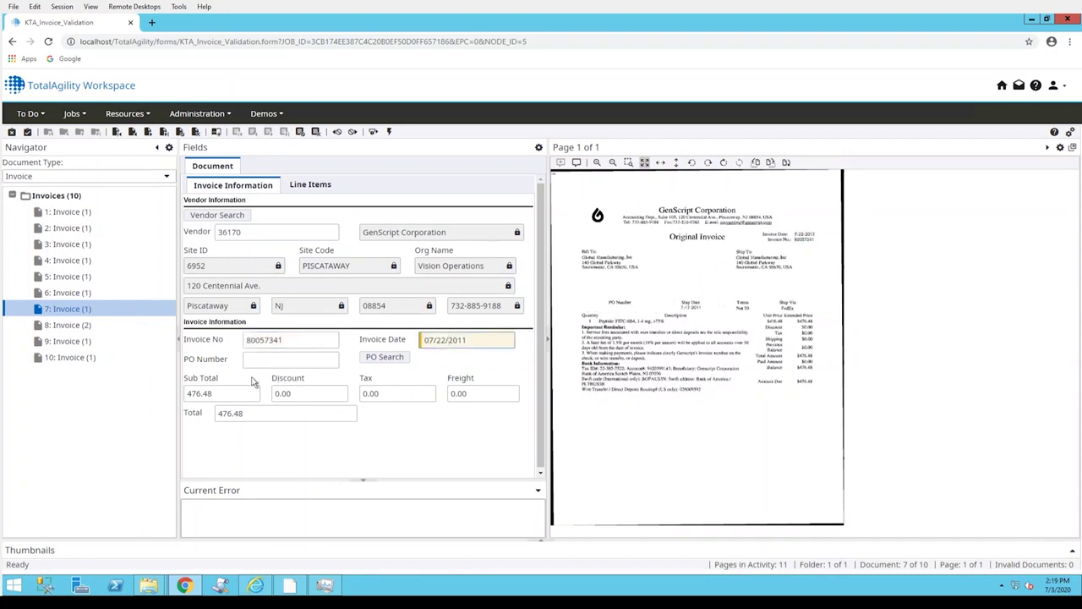
Step: Check the GenScript invoice's Sub Total, Total, Discount, Tax and Freight fields against the page image
click(229, 391)
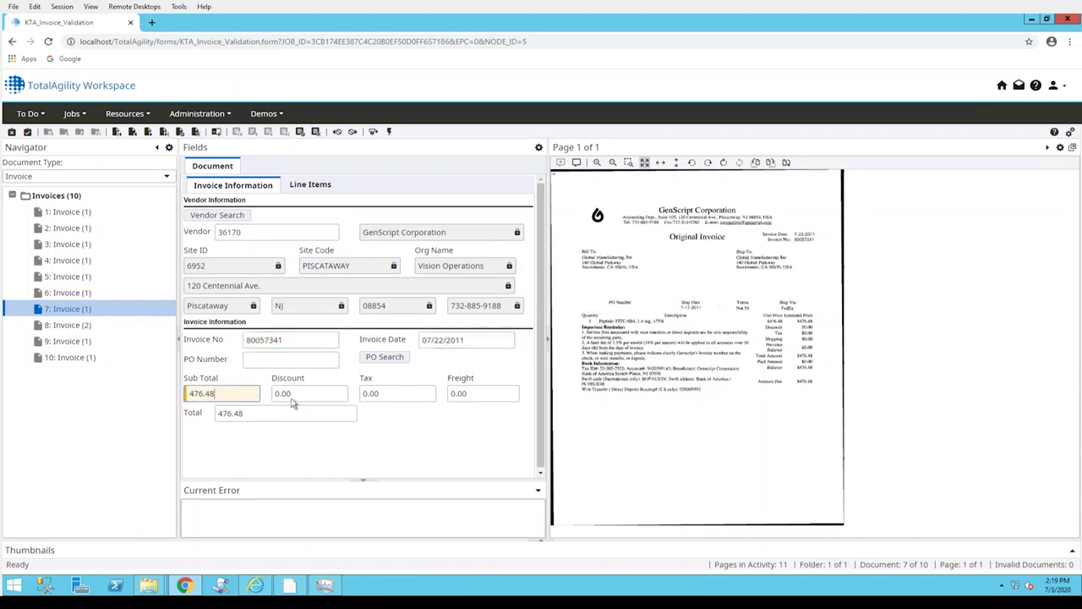
click(262, 415)
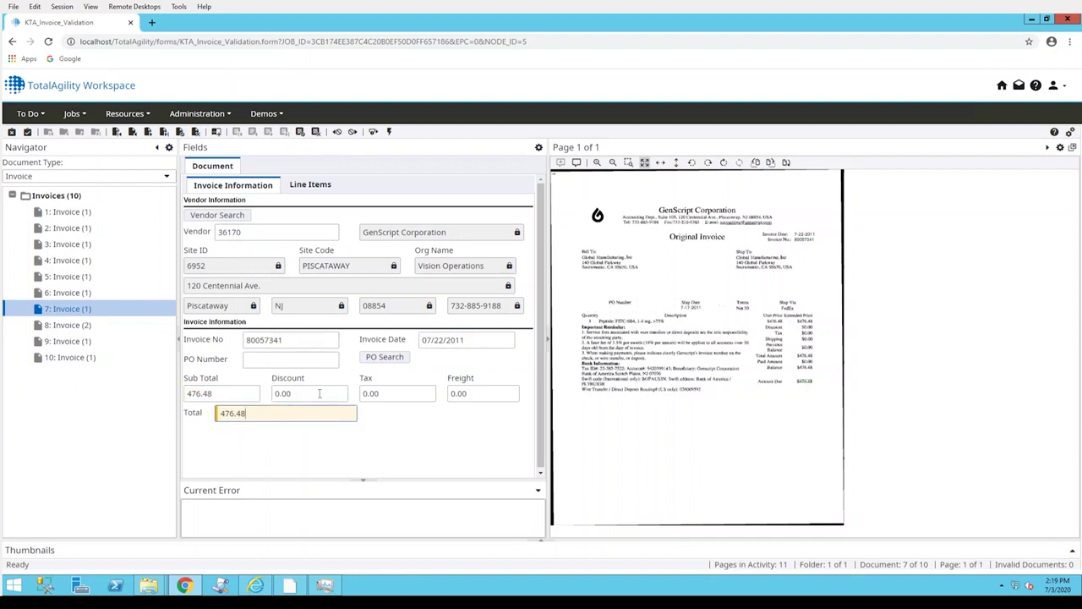
click(321, 393)
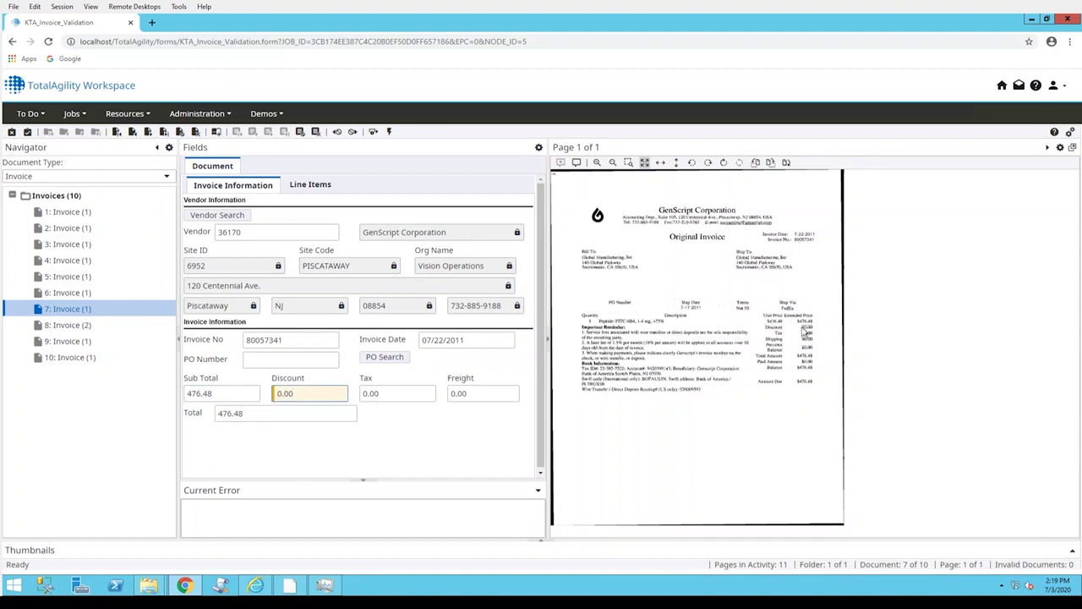
click(416, 393)
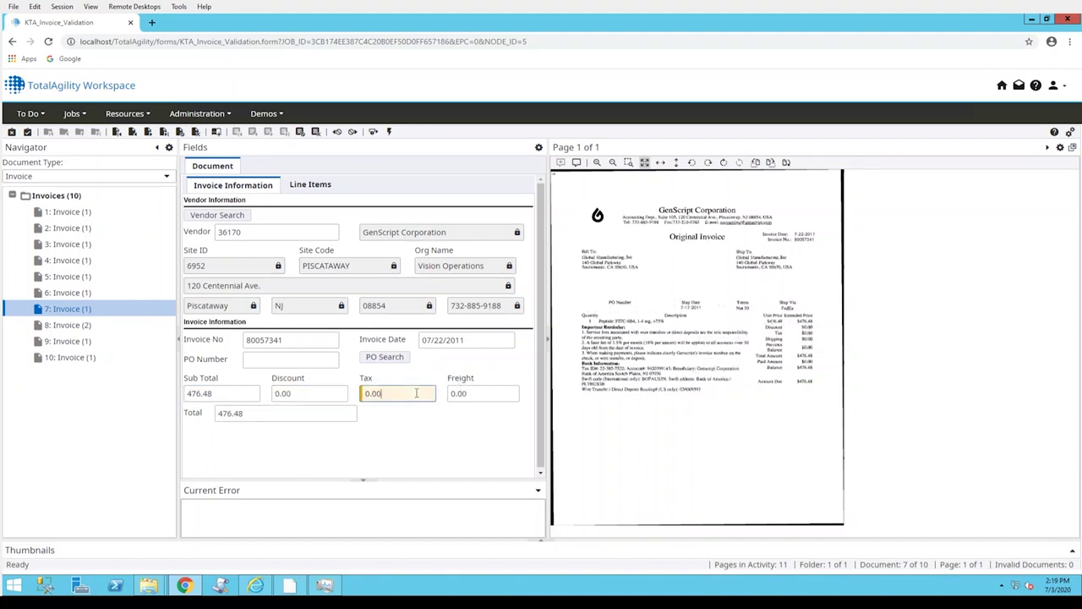
click(483, 394)
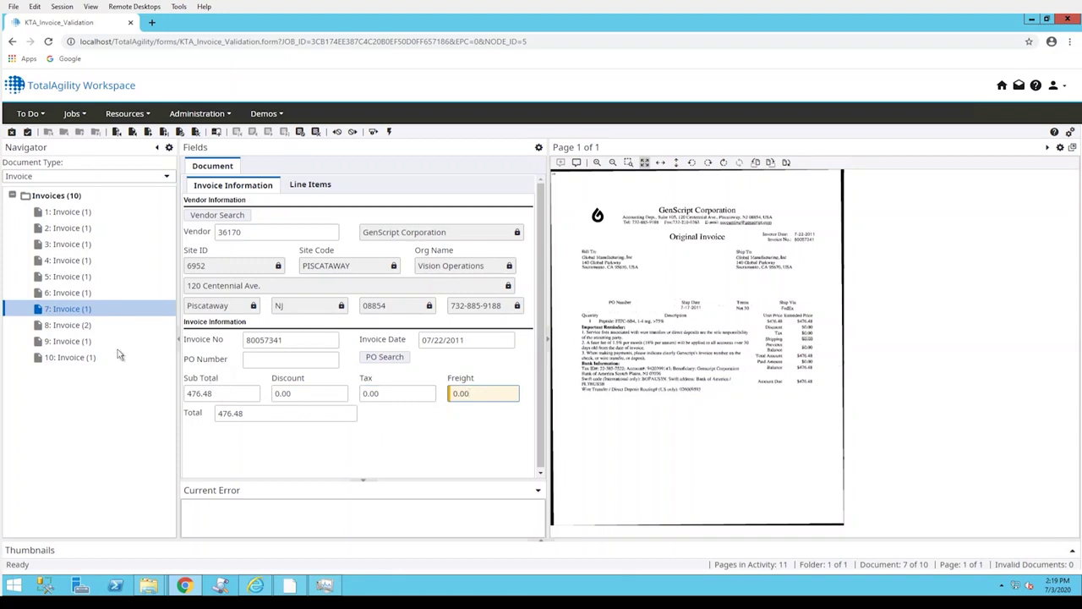
Step: Open document 8 from Inside Paper Supply Co. and compare its Sub Total, Discount, Tax and Total fields with the second page
click(59, 325)
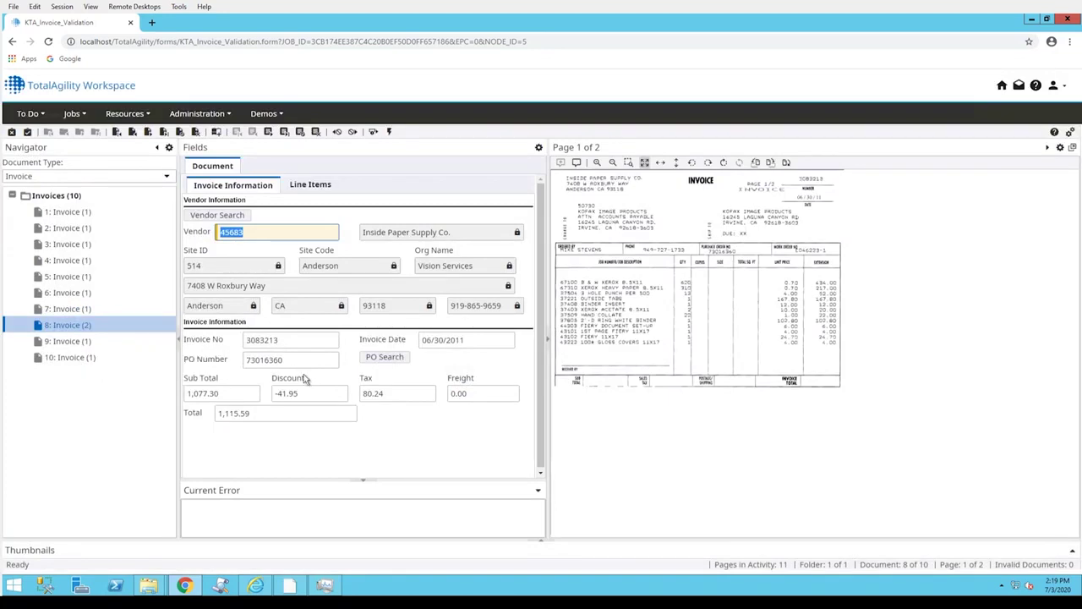
click(235, 393)
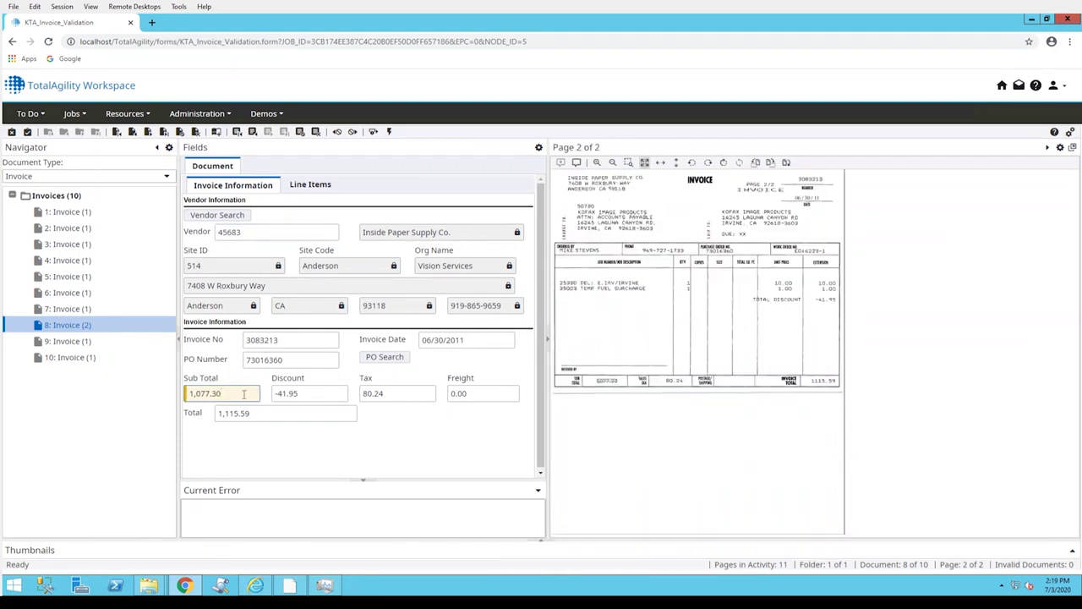
click(299, 394)
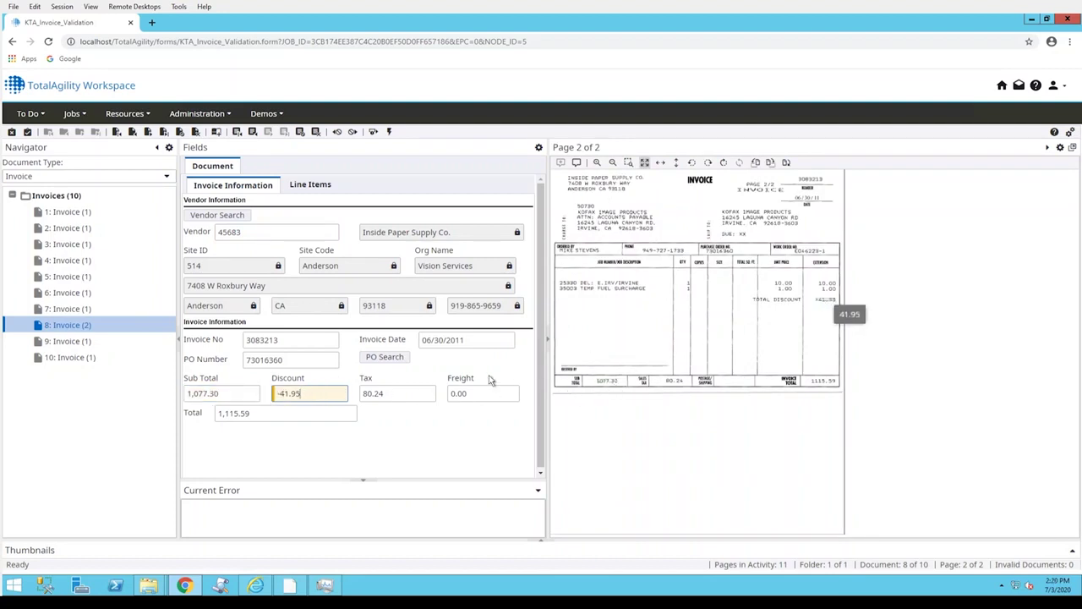
click(409, 398)
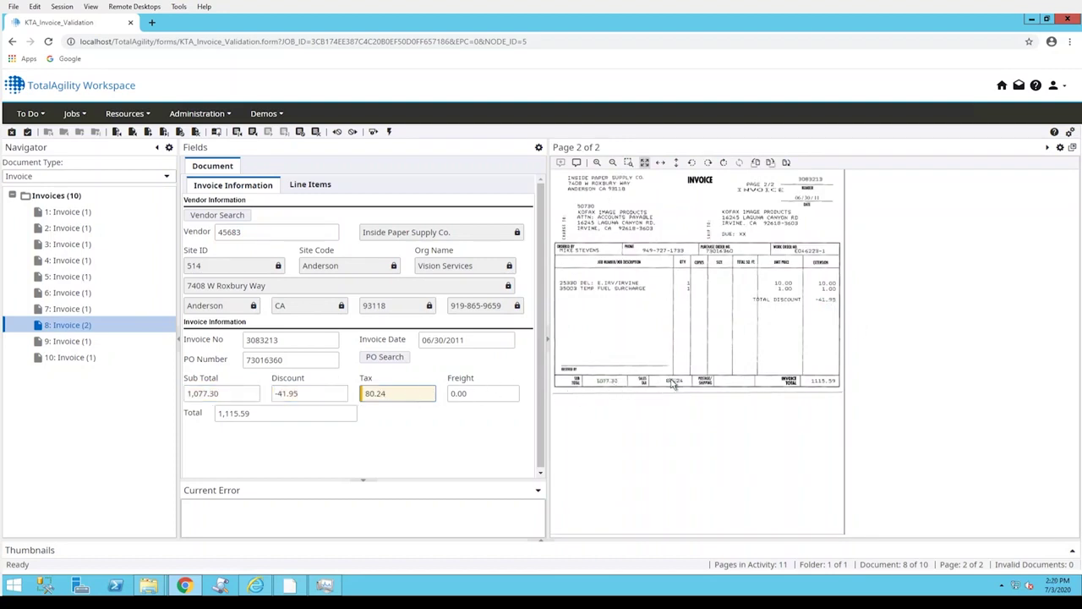
mouse_move(673, 385)
click(308, 415)
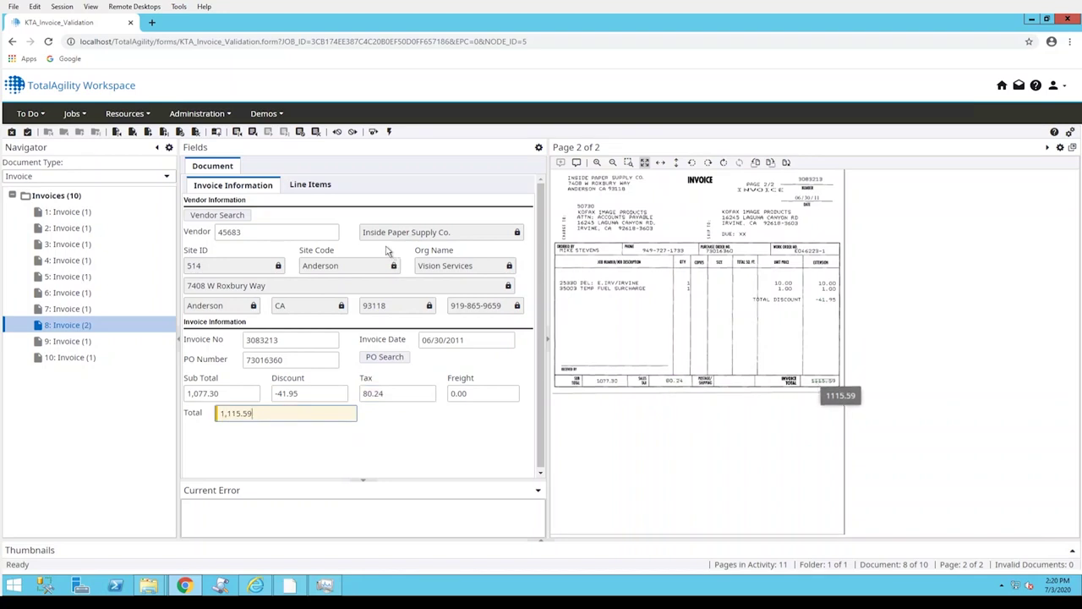
Step: Show document 8's line items and check the last row, 35003 TEMP FUEL SURCHARGE, against the second page image
click(314, 186)
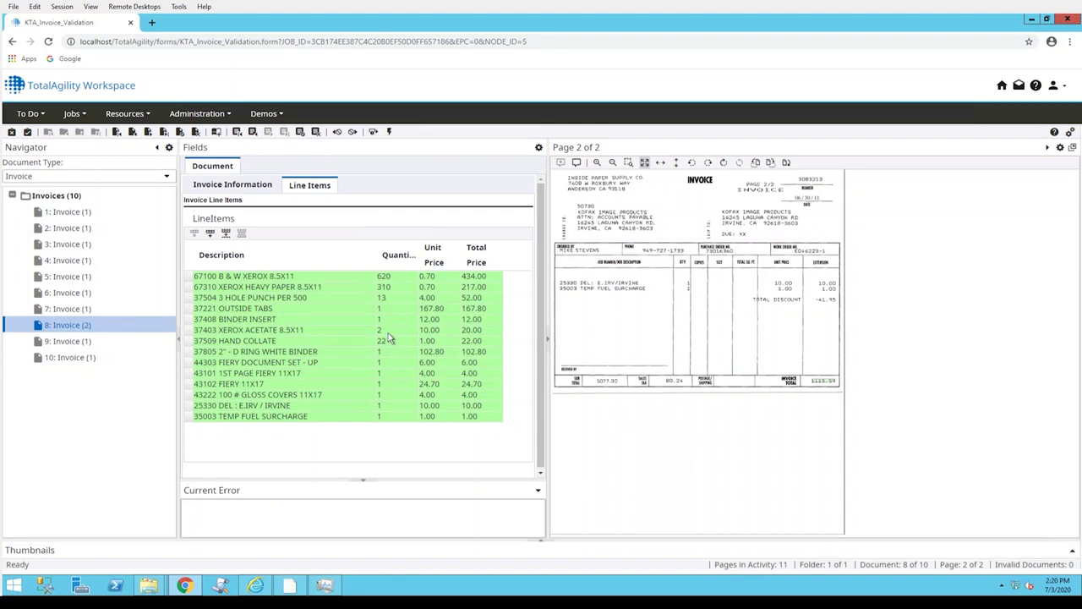
click(306, 418)
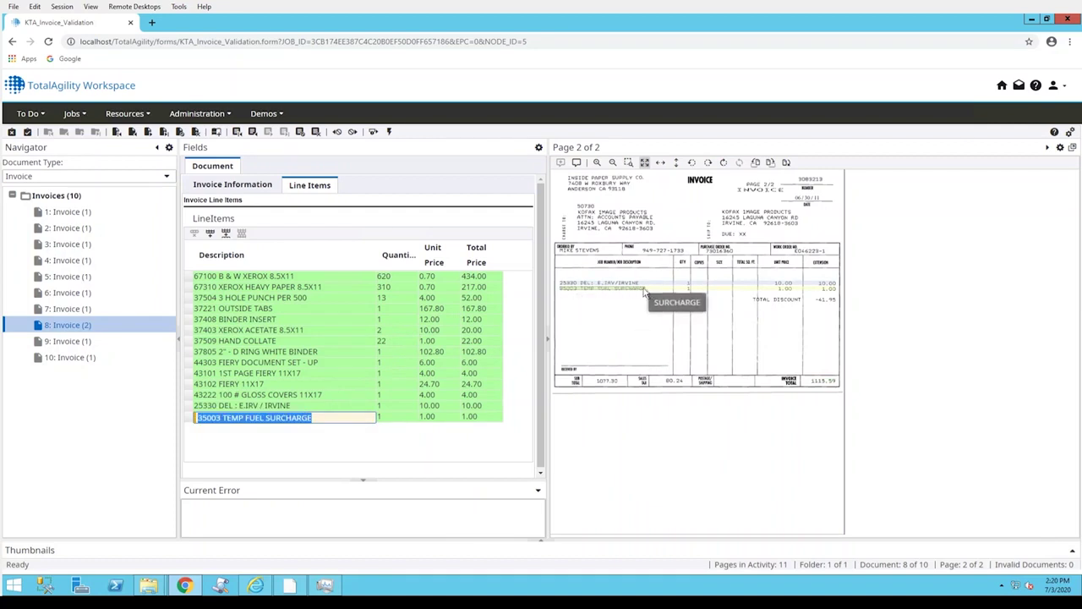
key(Return)
Step: Compare the first line item's description and Total Price, 67100 B & W XEROX 8.5X11, with the enlarged first page image
click(263, 278)
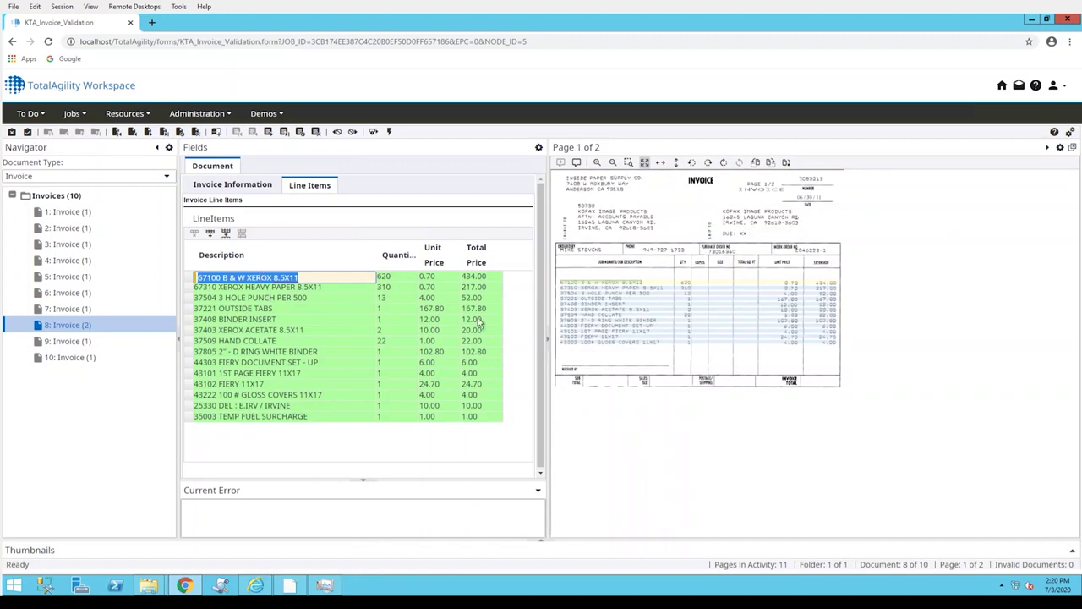
click(597, 164)
click(597, 163)
click(597, 163)
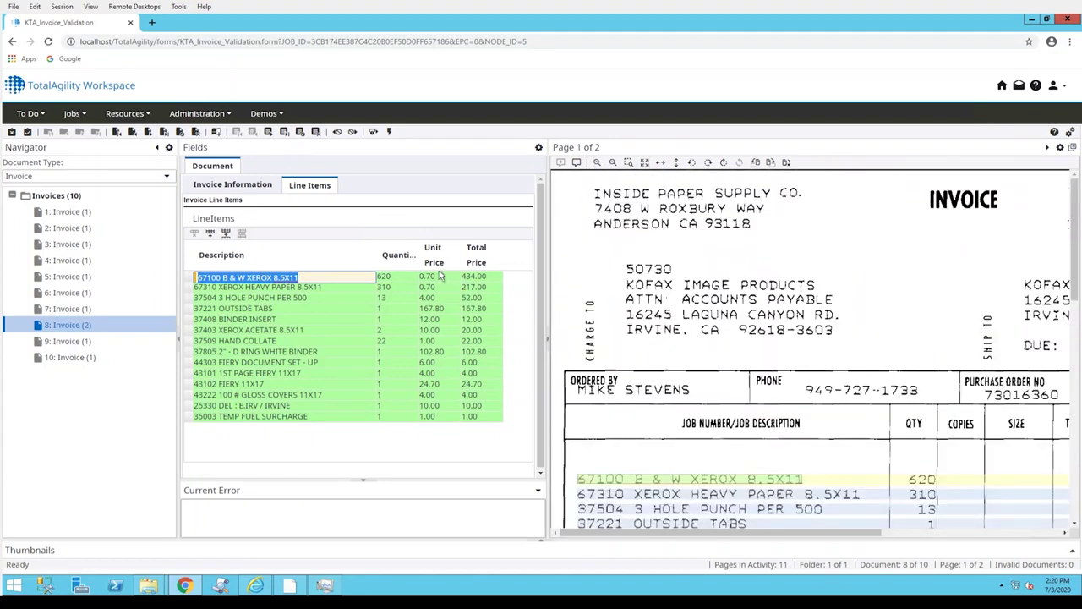
click(467, 275)
click(466, 275)
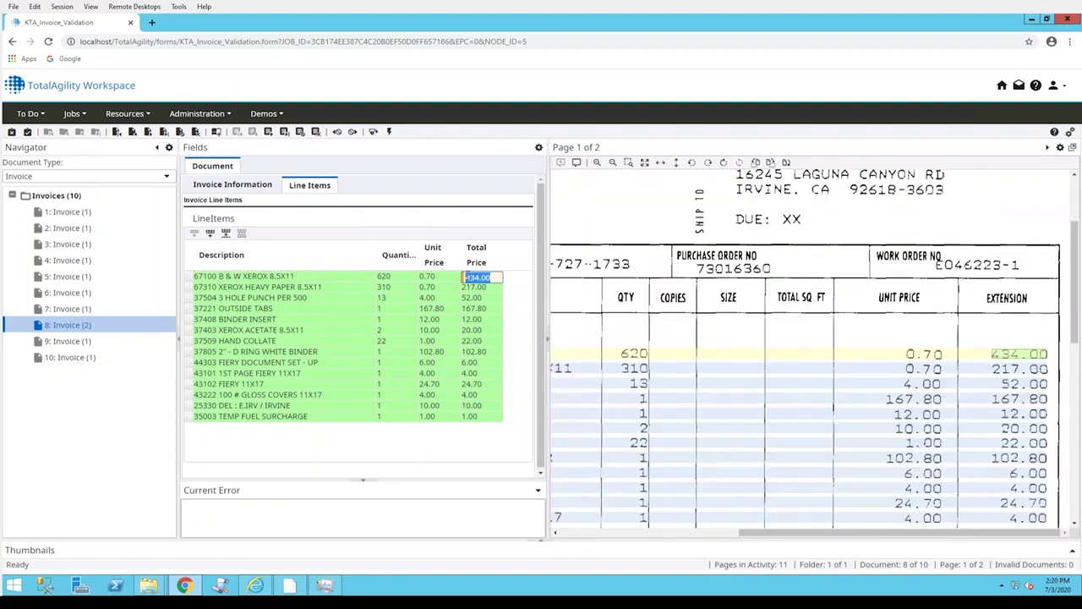
Step: Compare the 67310 XEROX HEAVY PAPER description and the 35003 TEMP FUEL SURCHARGE description and Total Price with the page images
click(306, 286)
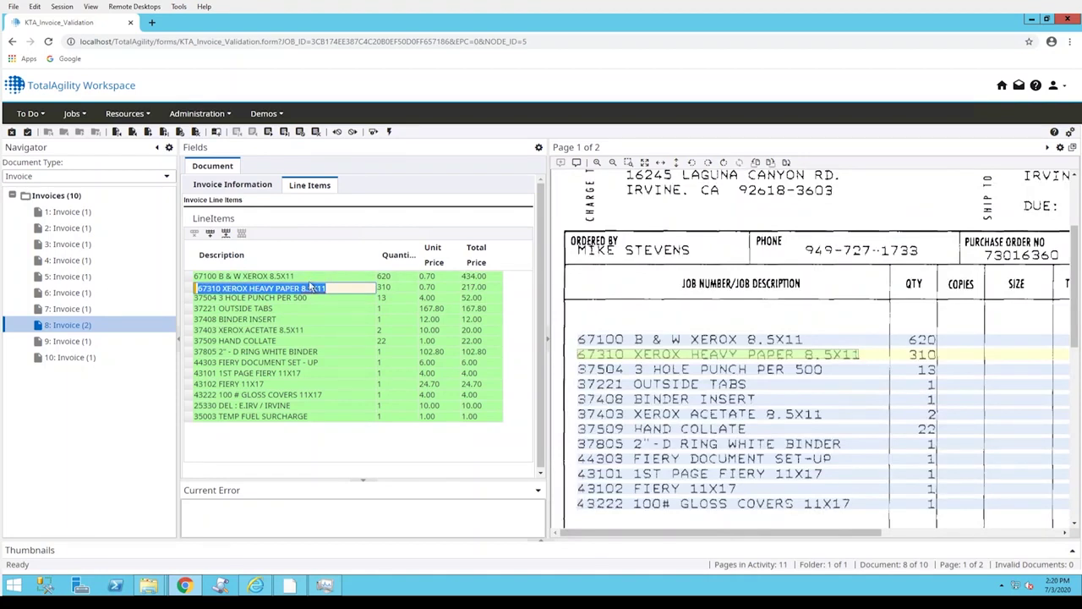
click(258, 416)
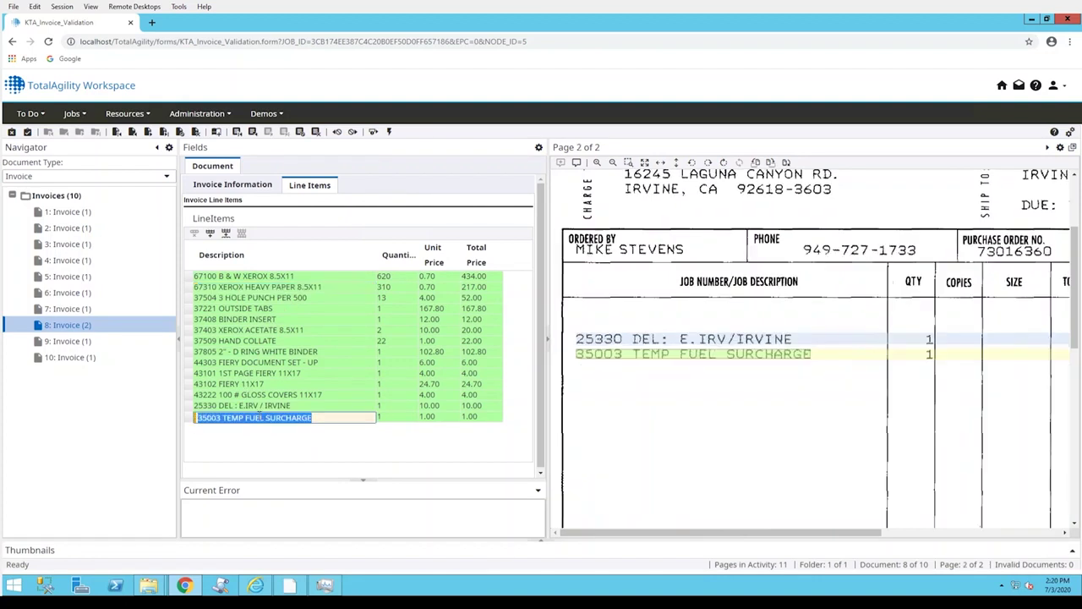
click(260, 417)
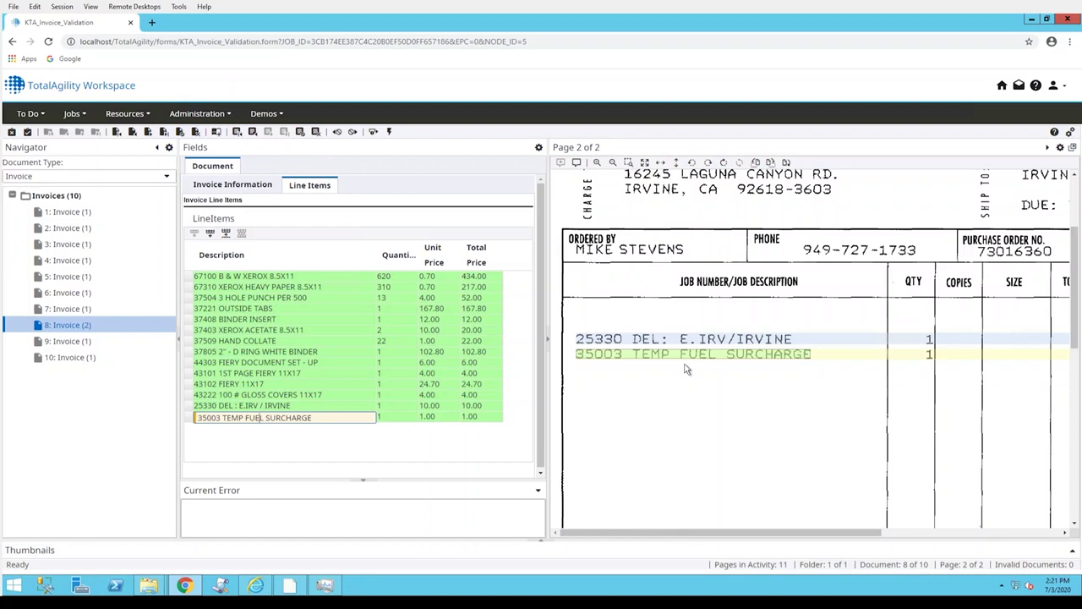
click(482, 417)
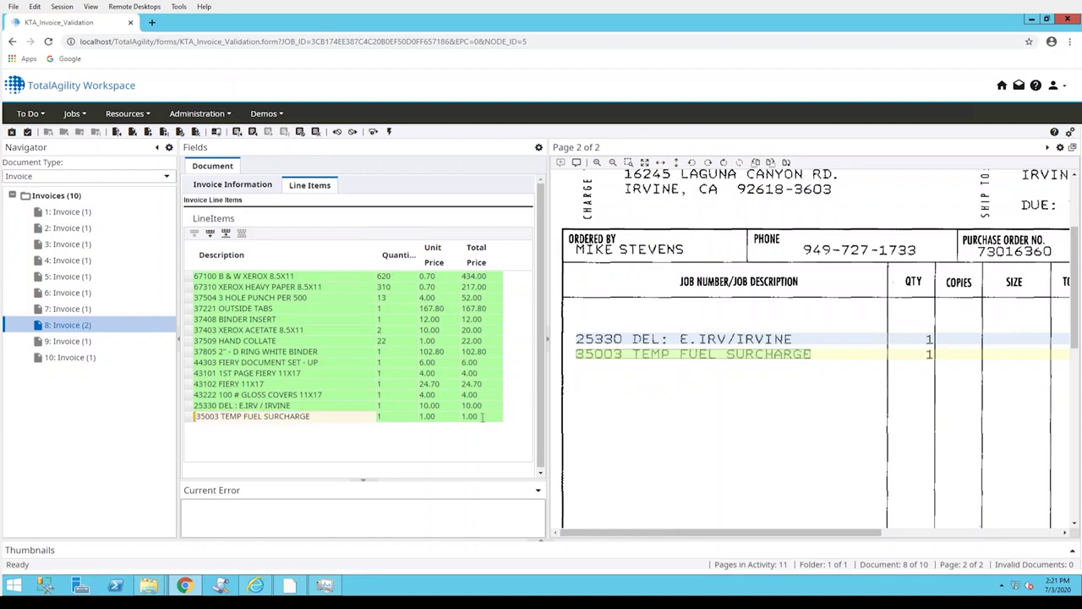
click(478, 417)
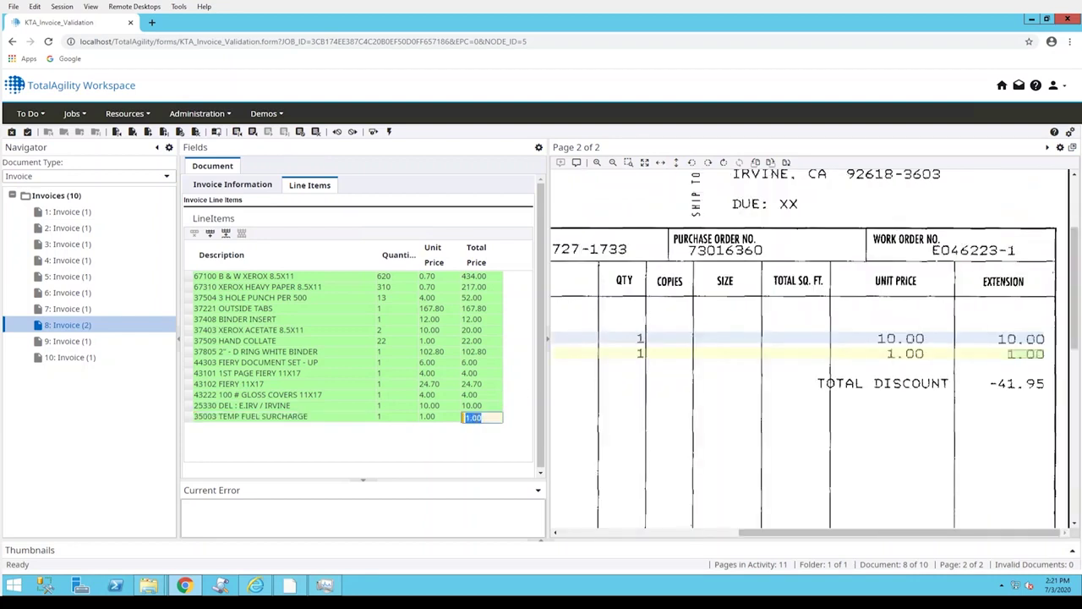
Step: Check each line item's Total Price against the page images, working upward from 25330 DEL : E.IRV / IRVINE to 67100 B & W XEROX 8.5X11
click(479, 406)
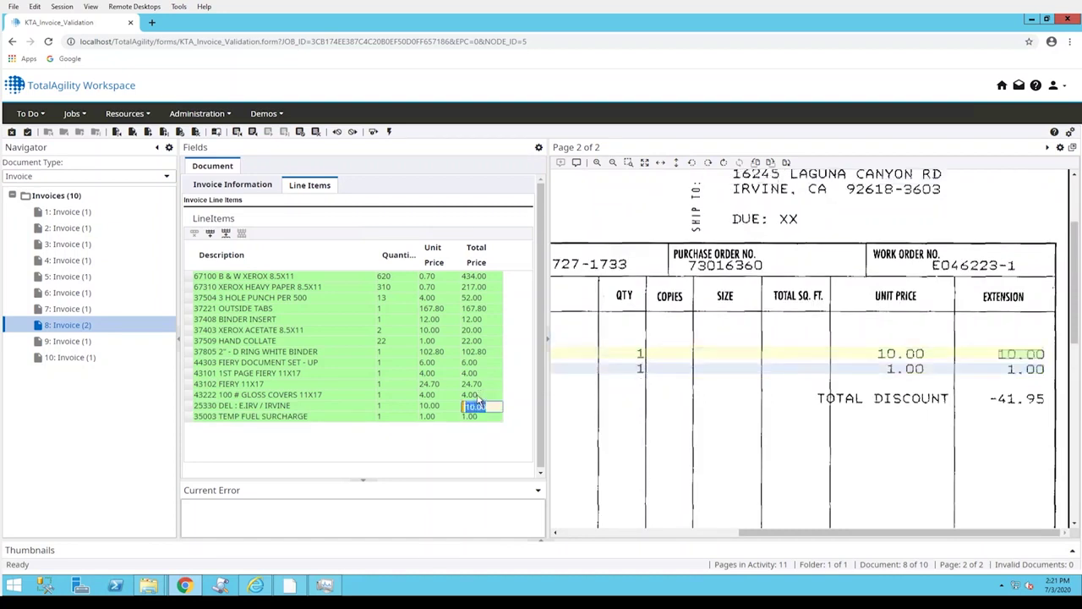
click(478, 396)
click(478, 385)
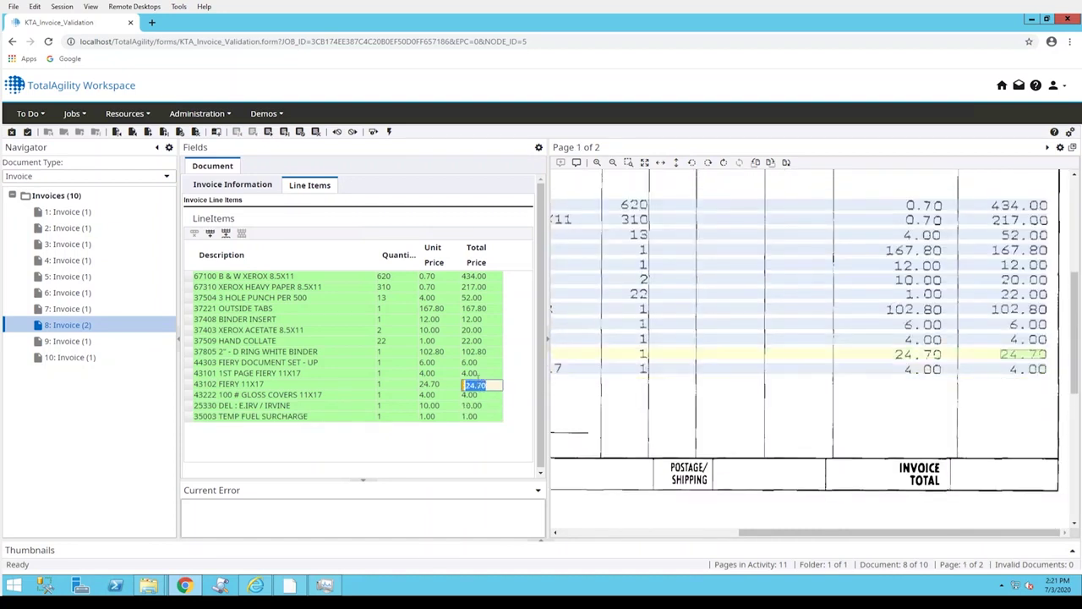
click(479, 375)
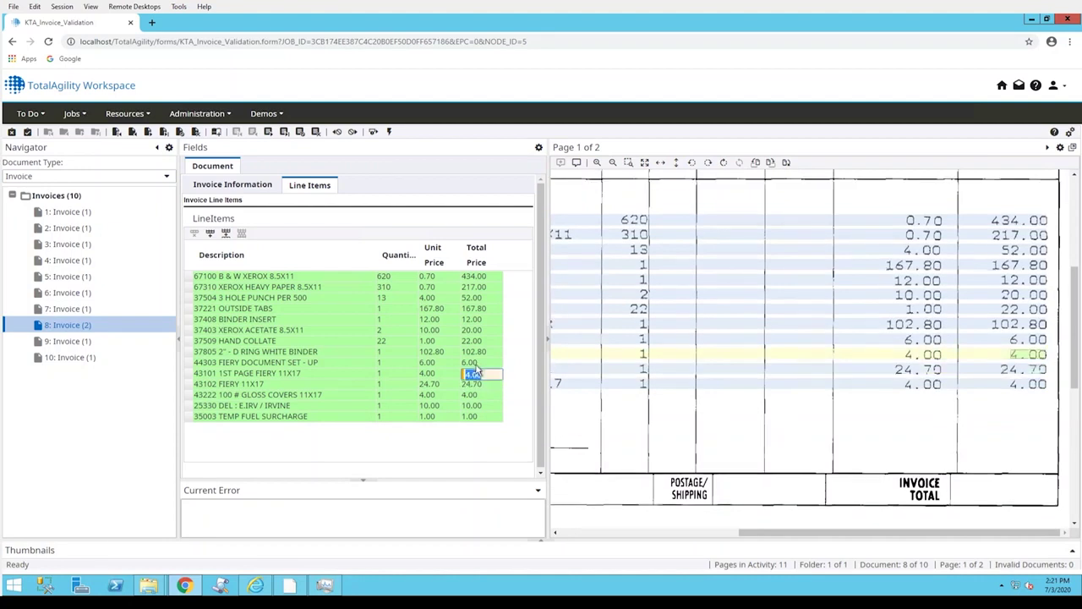
click(474, 364)
click(475, 352)
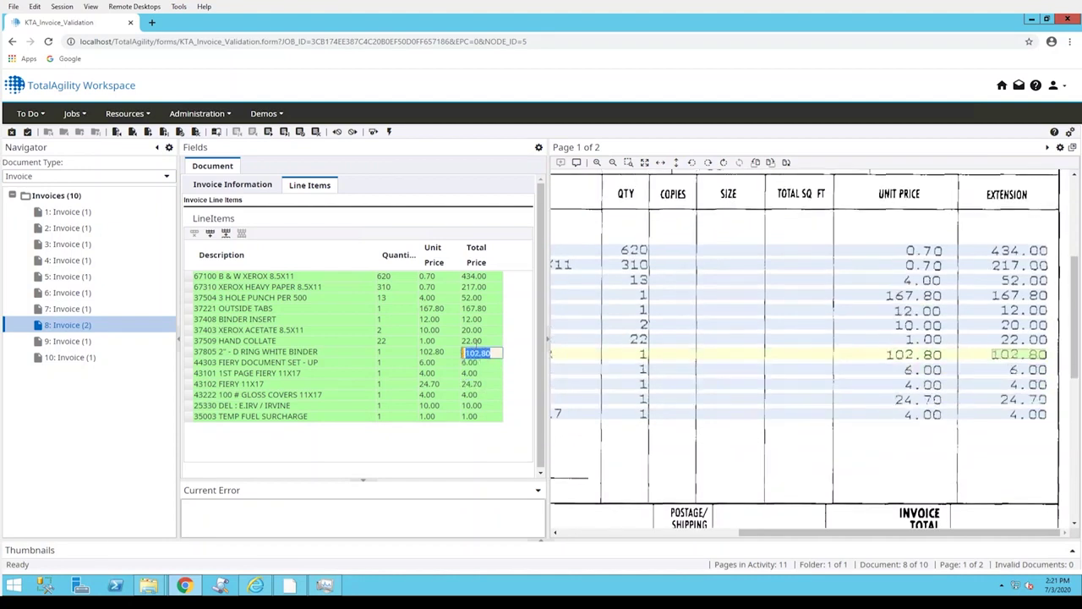
click(474, 342)
click(475, 331)
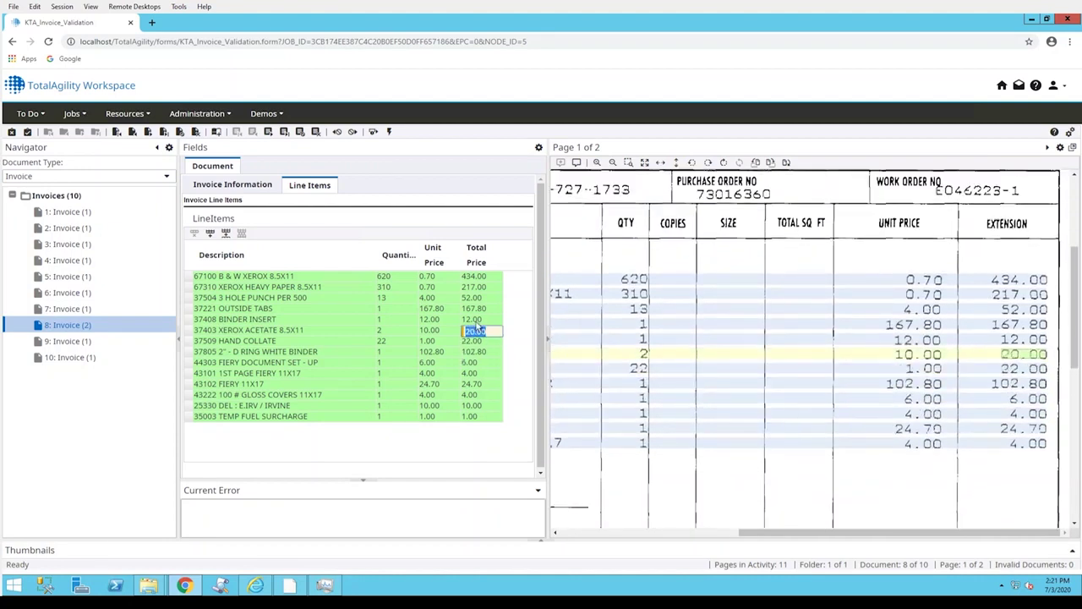
click(475, 320)
click(476, 309)
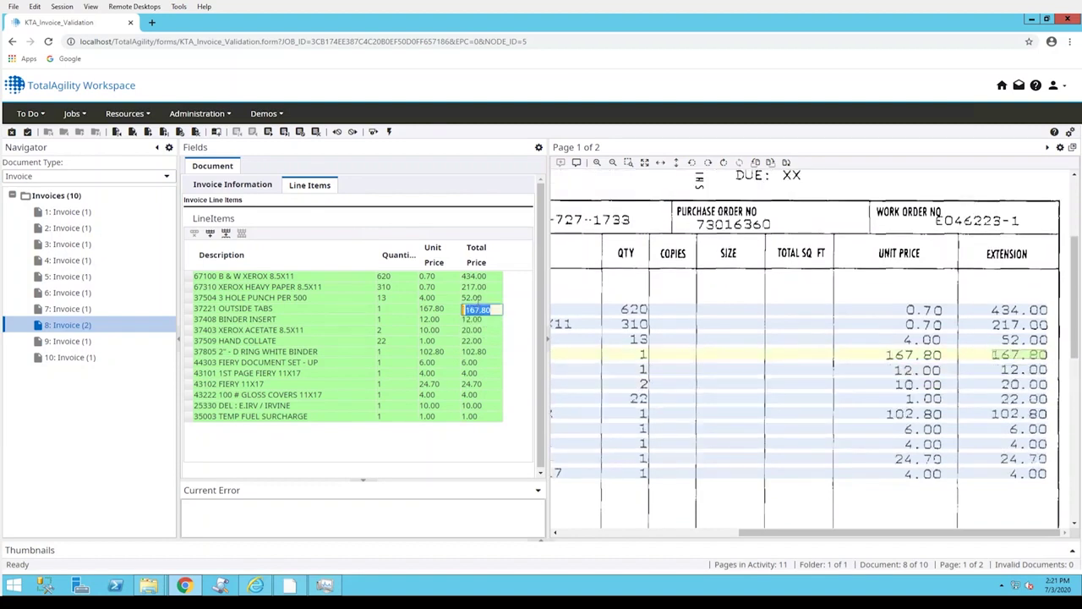
click(476, 297)
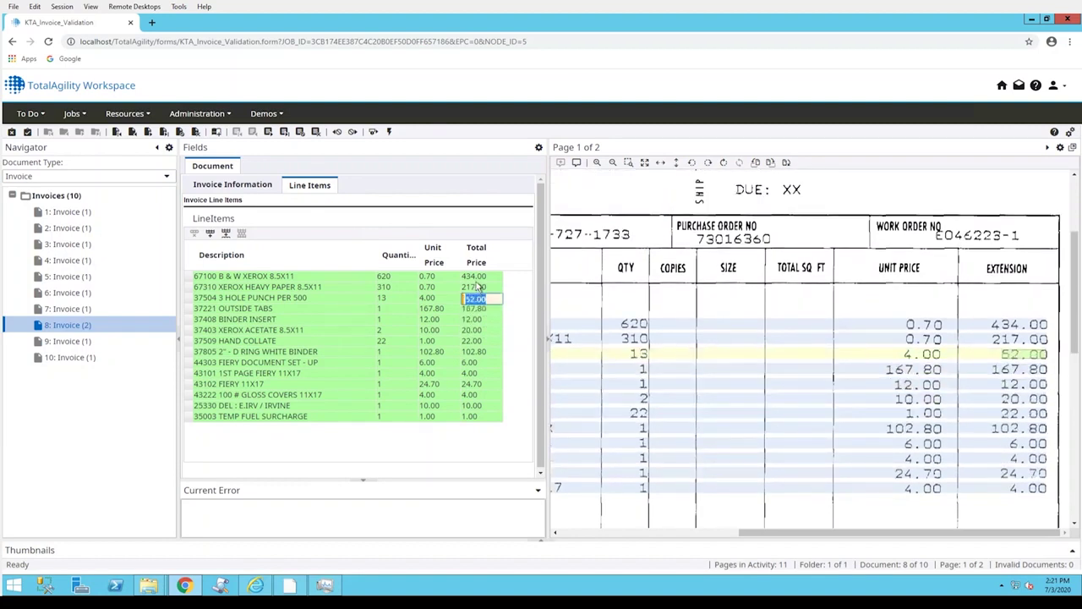
click(475, 287)
key(Up)
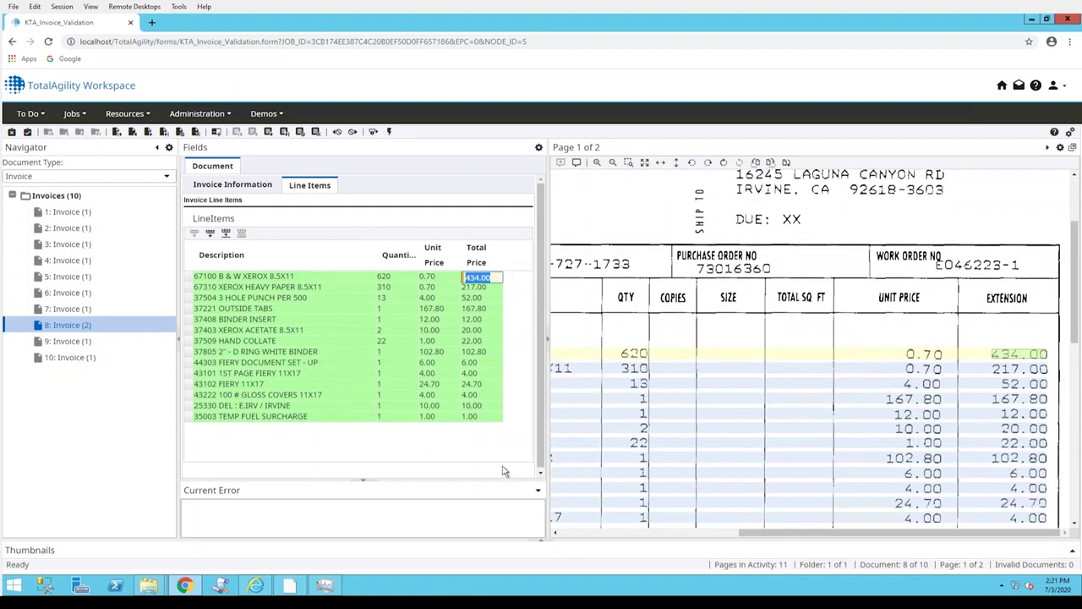
Step: Delete all of document 8's line item rows and decline completing the activity
click(189, 279)
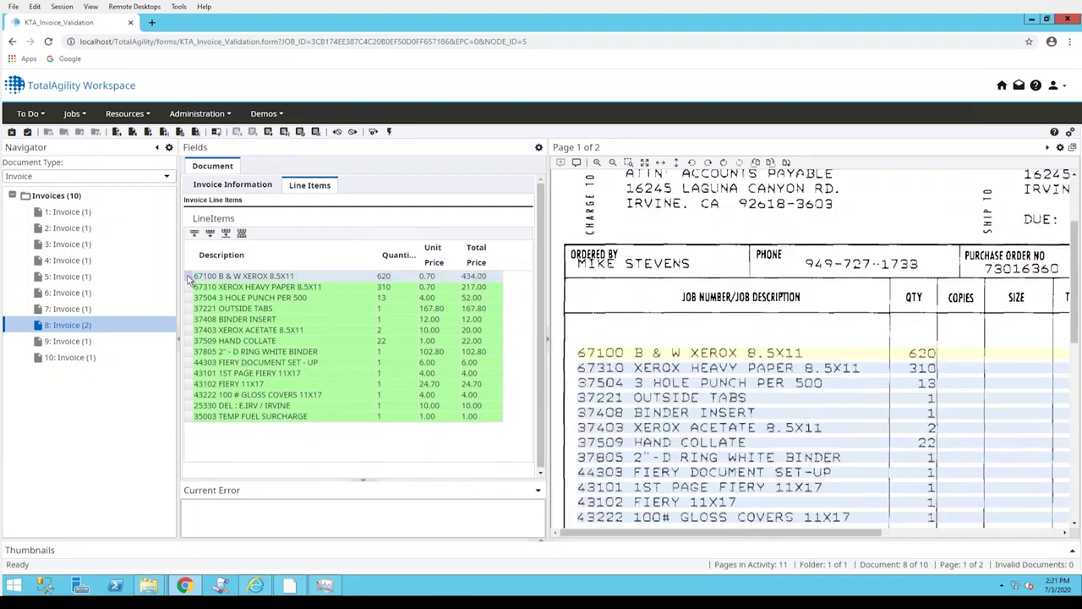
shift+click(189, 417)
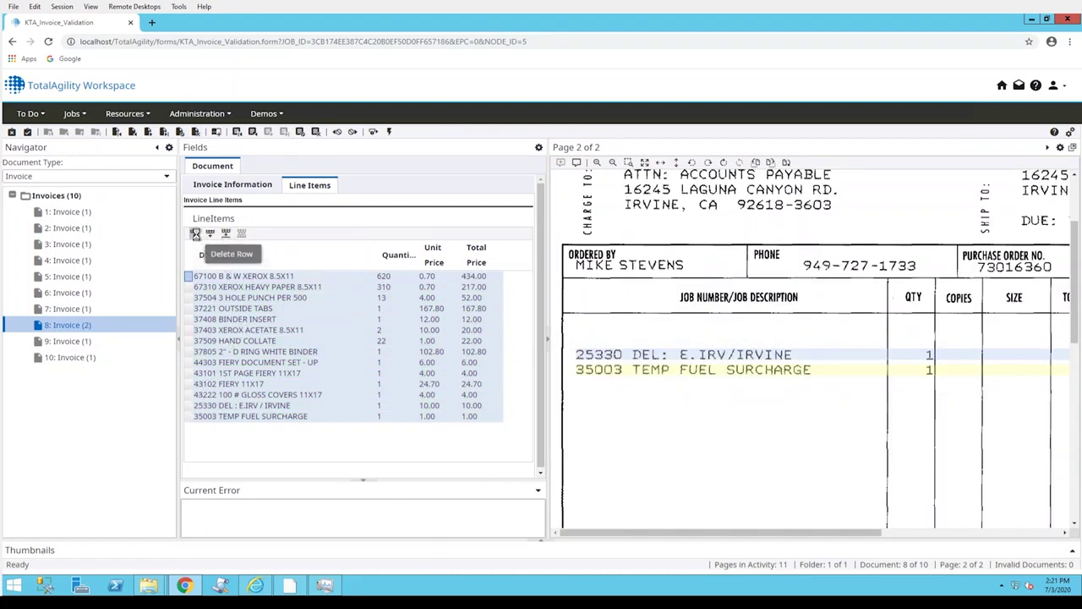
click(195, 233)
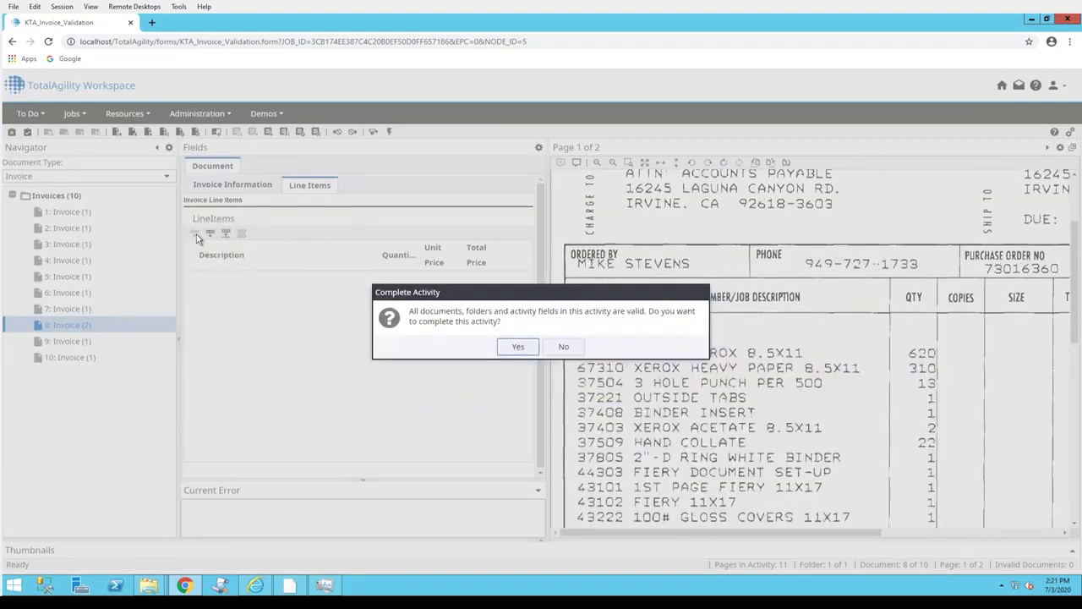
click(560, 349)
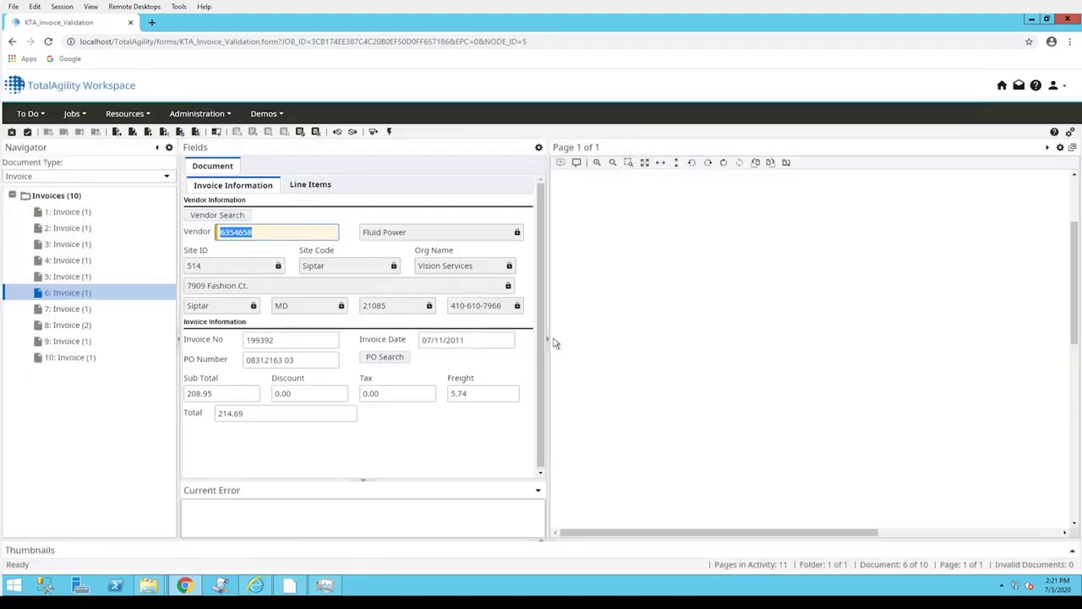
Step: Reopen document 8's line items and add a row with the description 67100 B & W XEROX 8.5X11 captured from the page image
click(82, 325)
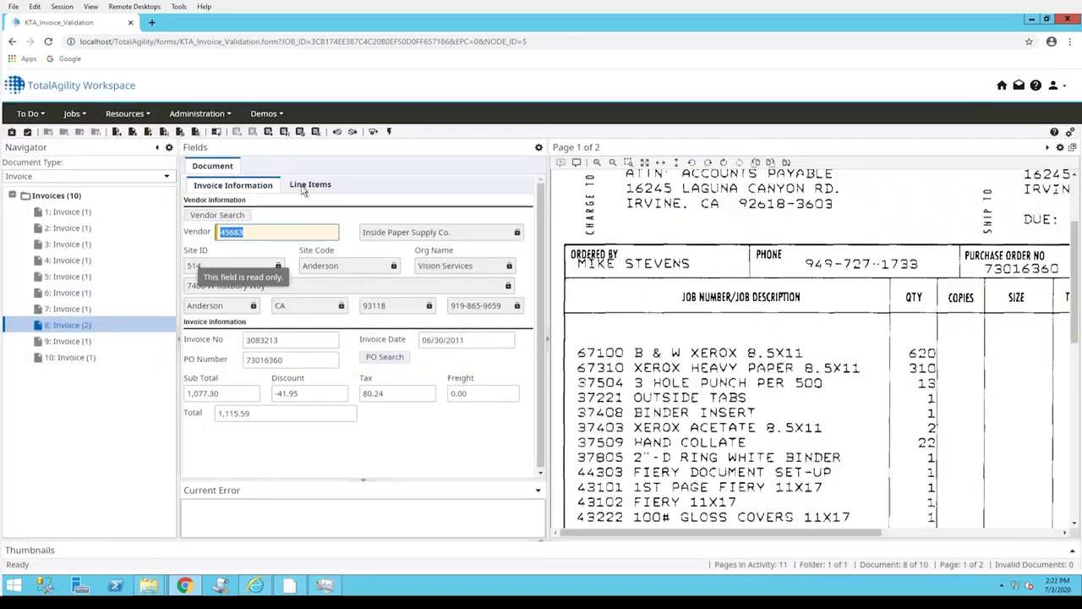
click(304, 188)
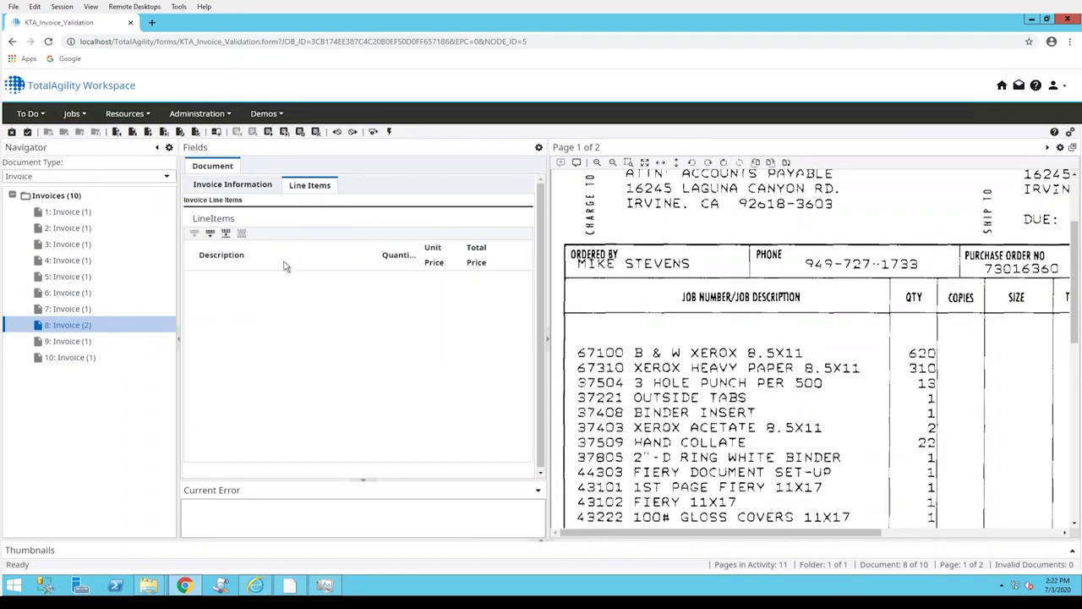
click(211, 235)
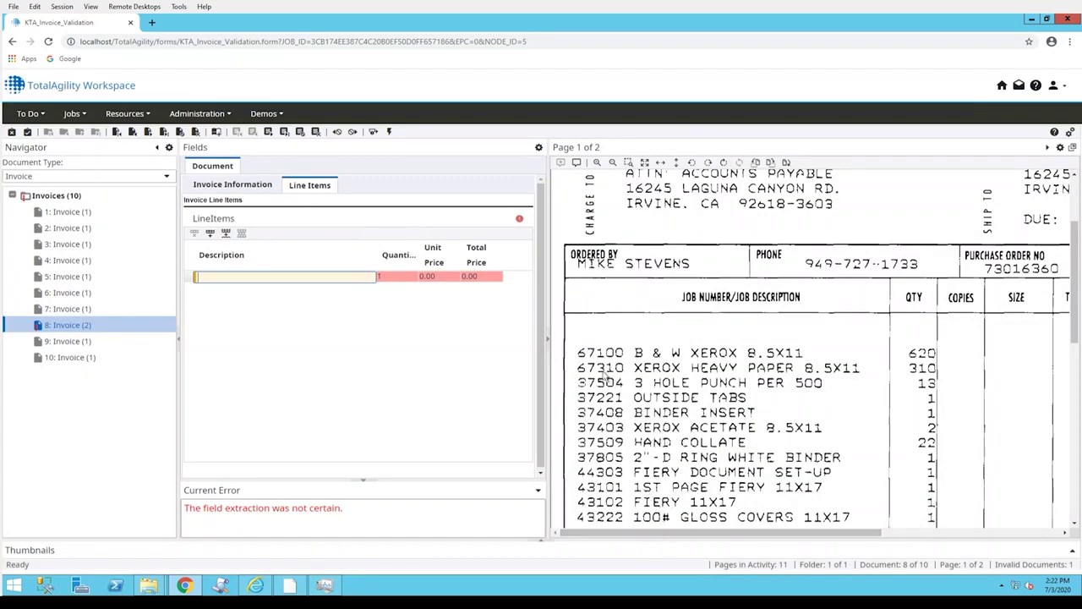
drag(577, 349, 806, 368)
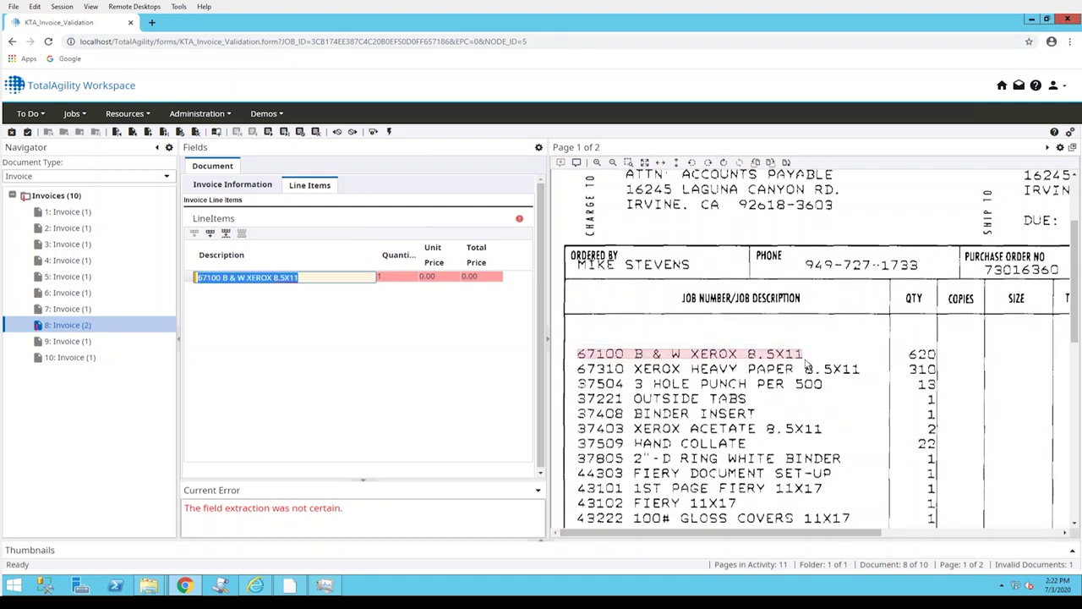
Step: Capture the new row's Quantity 620, Unit Price 0.70 and Total Price 434.00 from the first page image
click(403, 278)
click(392, 277)
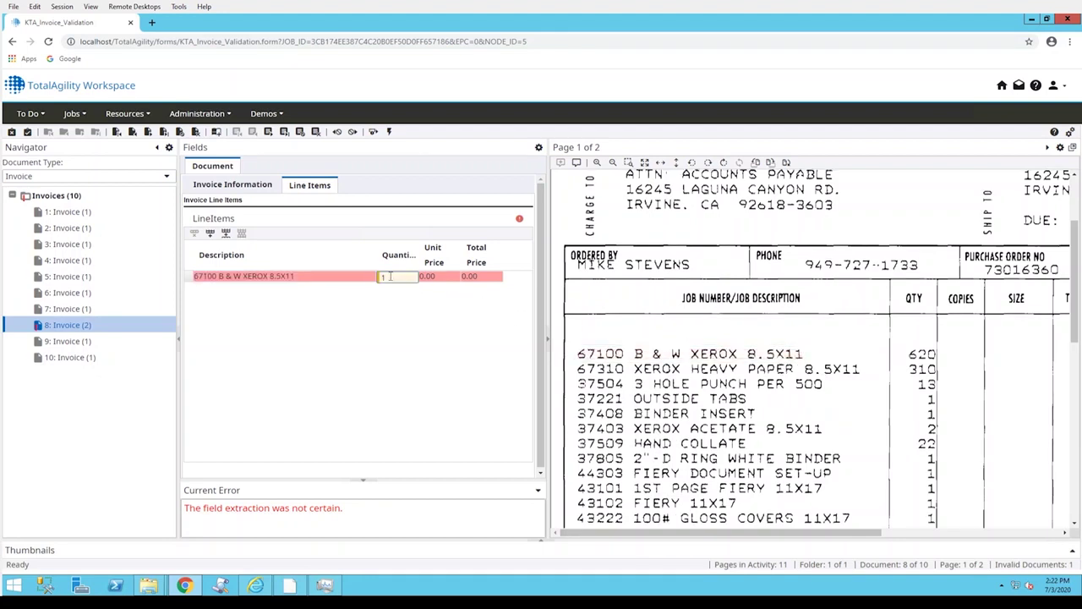
drag(901, 349, 945, 366)
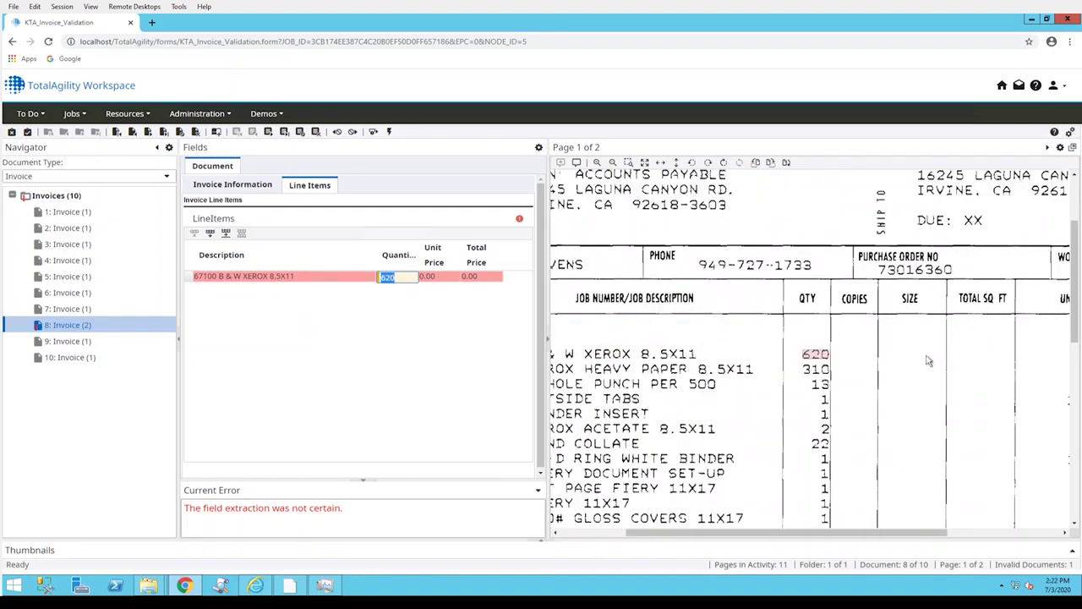
click(443, 279)
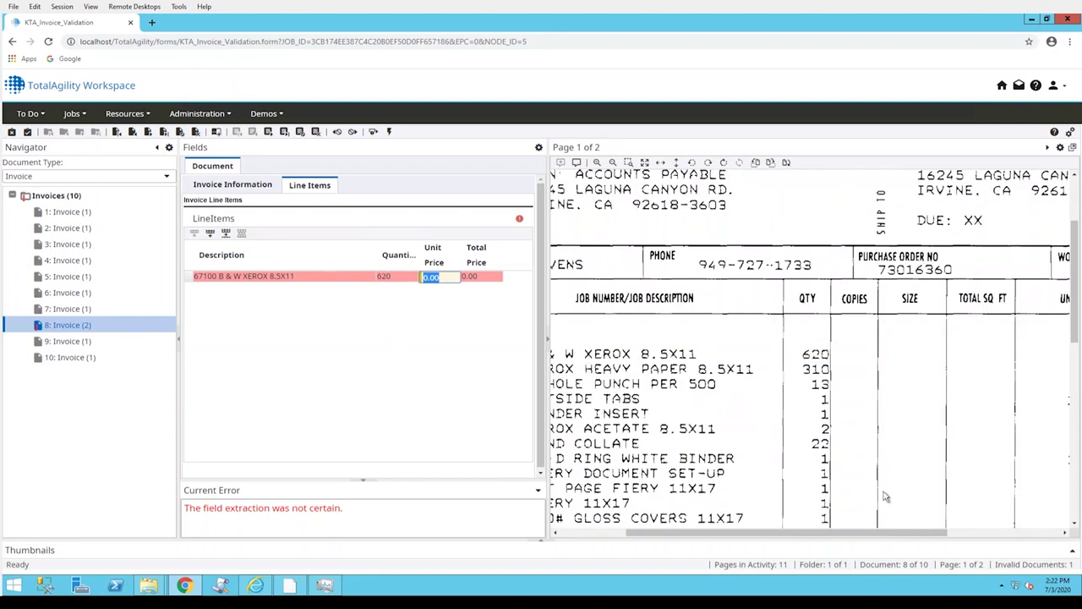
click(965, 537)
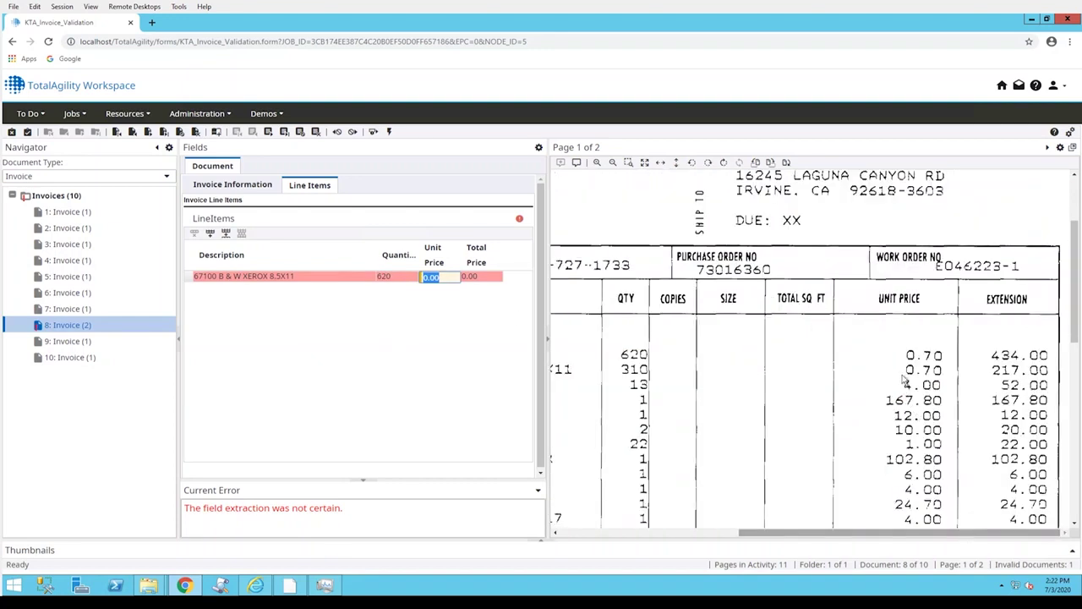
drag(897, 347, 948, 365)
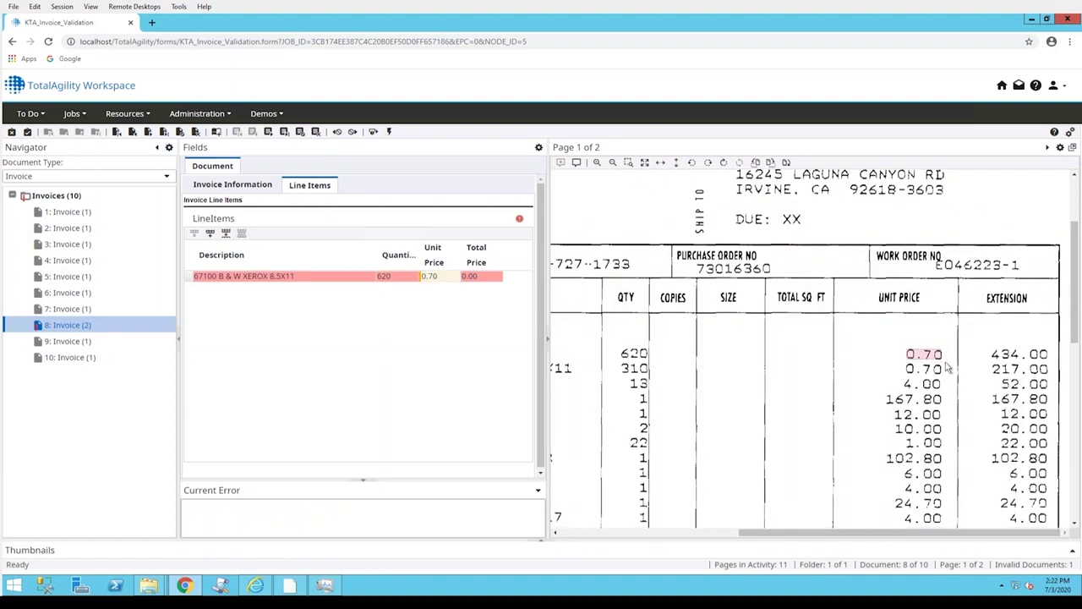
click(478, 277)
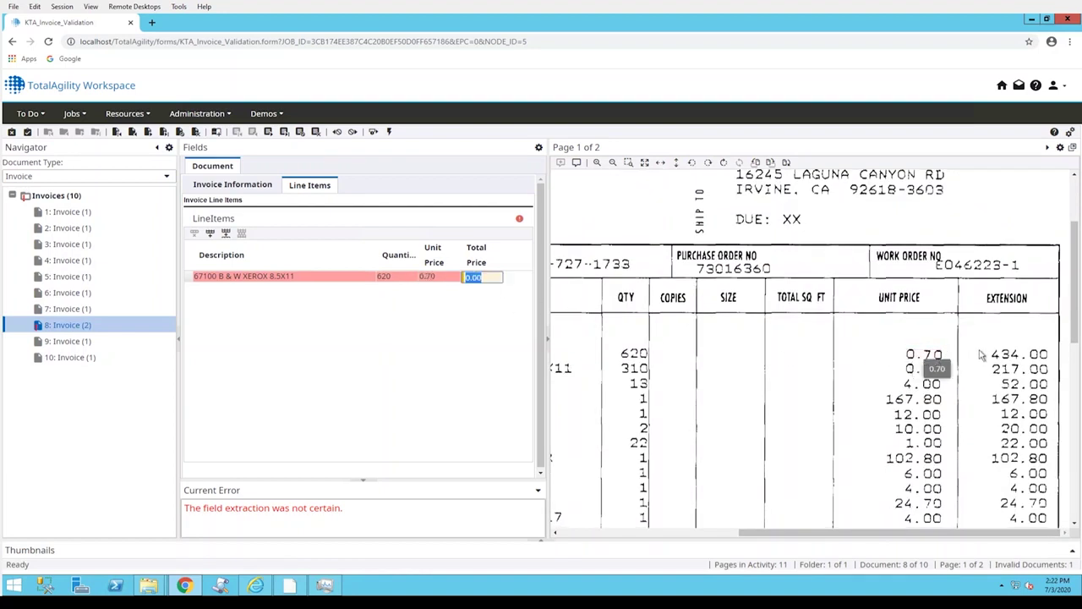
drag(983, 348, 1055, 364)
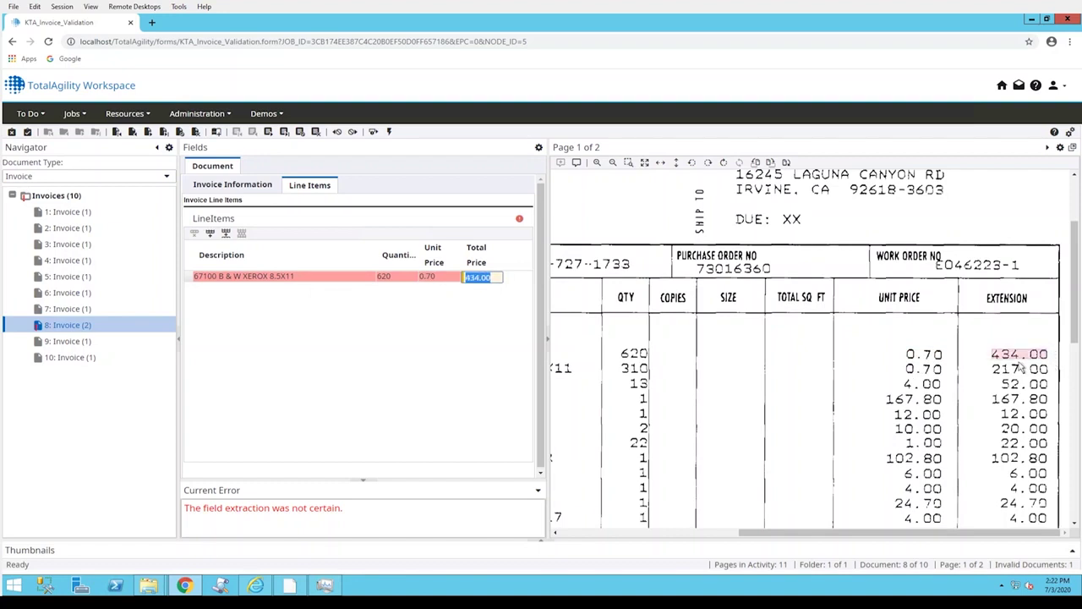
Step: Interpolate the remaining line items from the completed first row and check the 43222 100 # GLOSS COVERS description
click(192, 280)
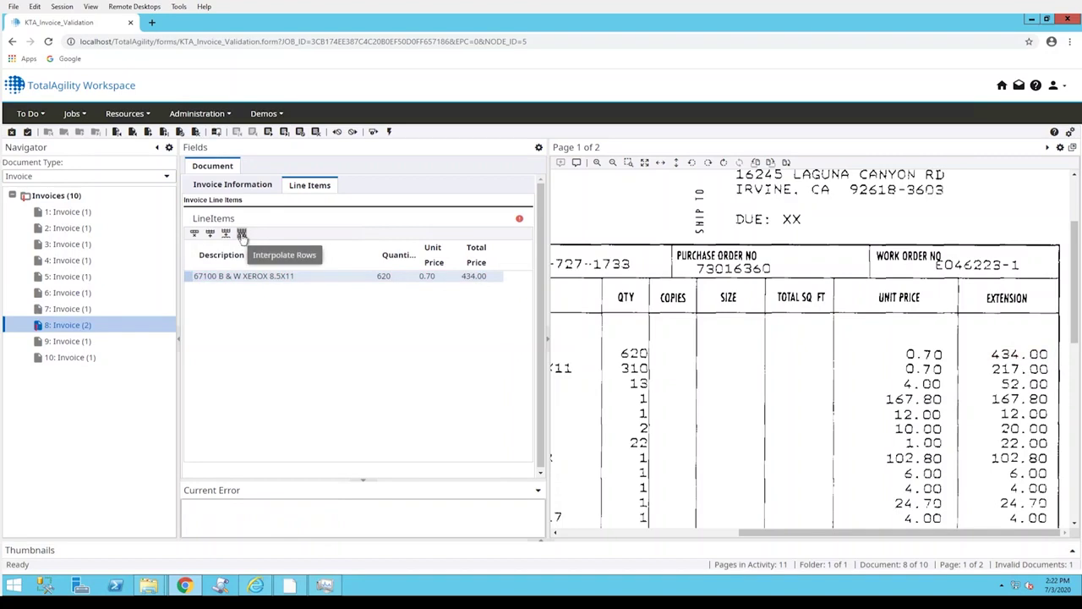
click(242, 234)
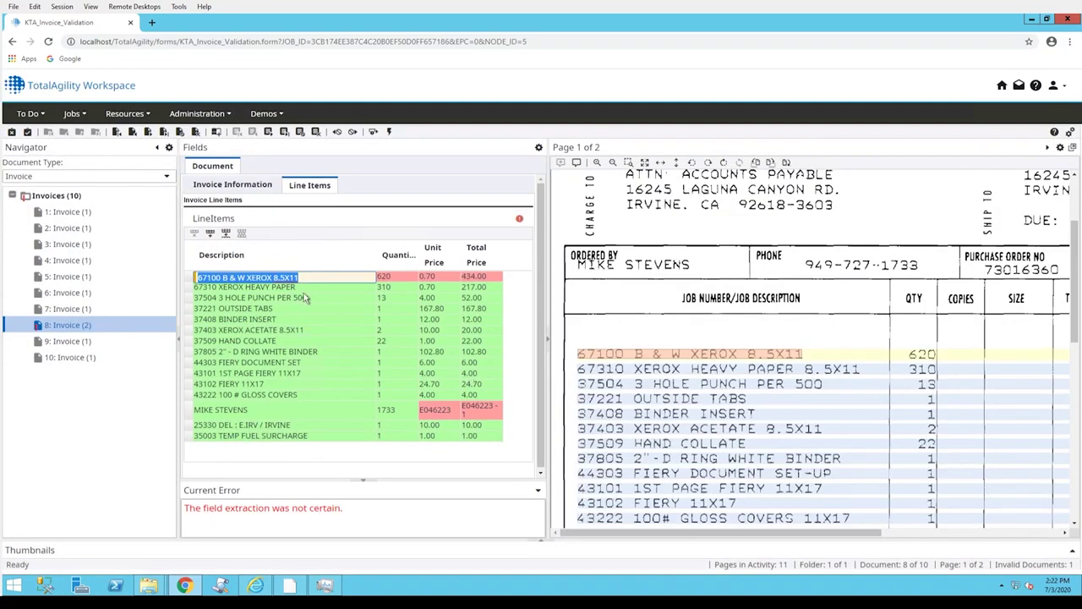
click(243, 397)
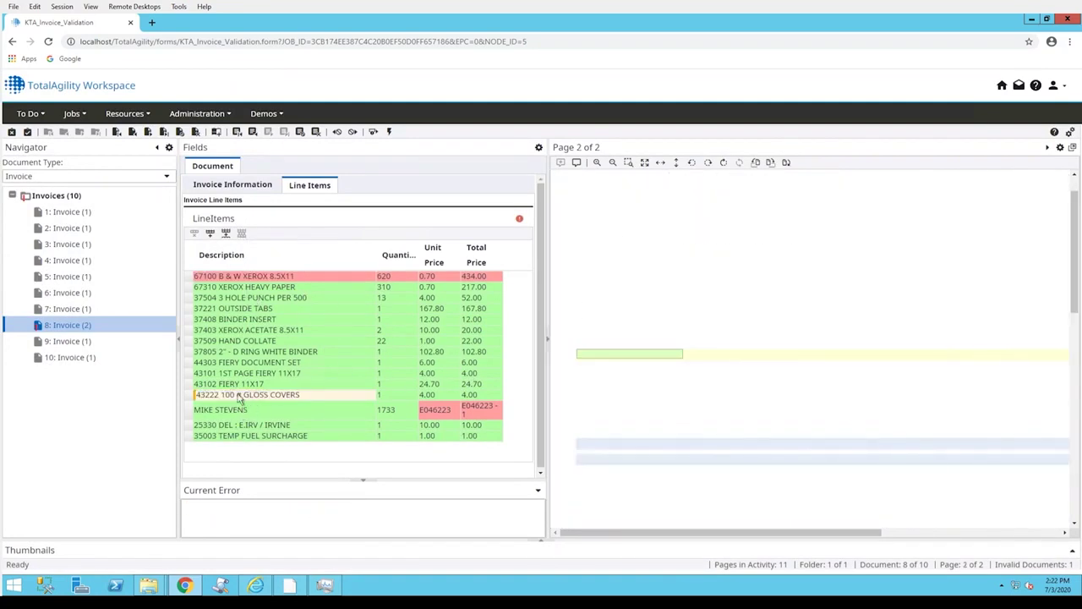
Step: Check the stray line item taken from the second page's Ordered By line against the image and delete that row
click(240, 409)
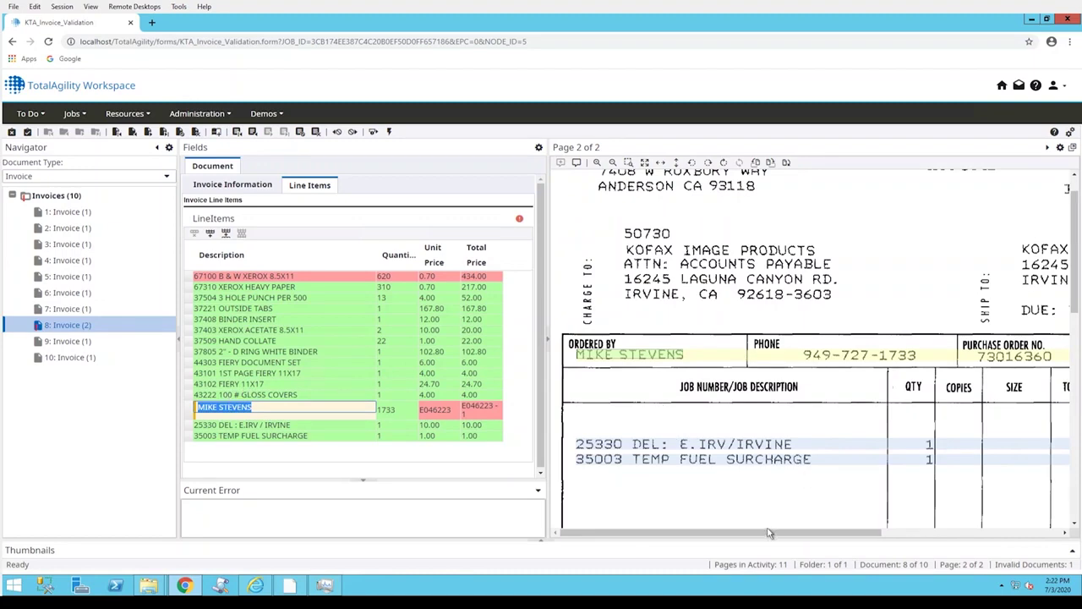
drag(816, 535, 945, 534)
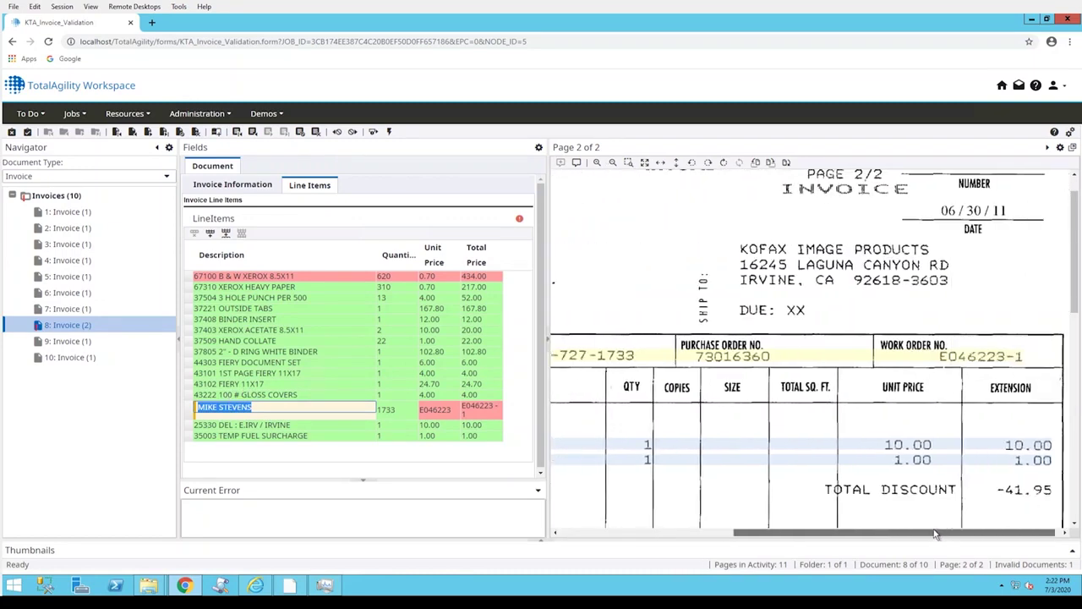
click(191, 410)
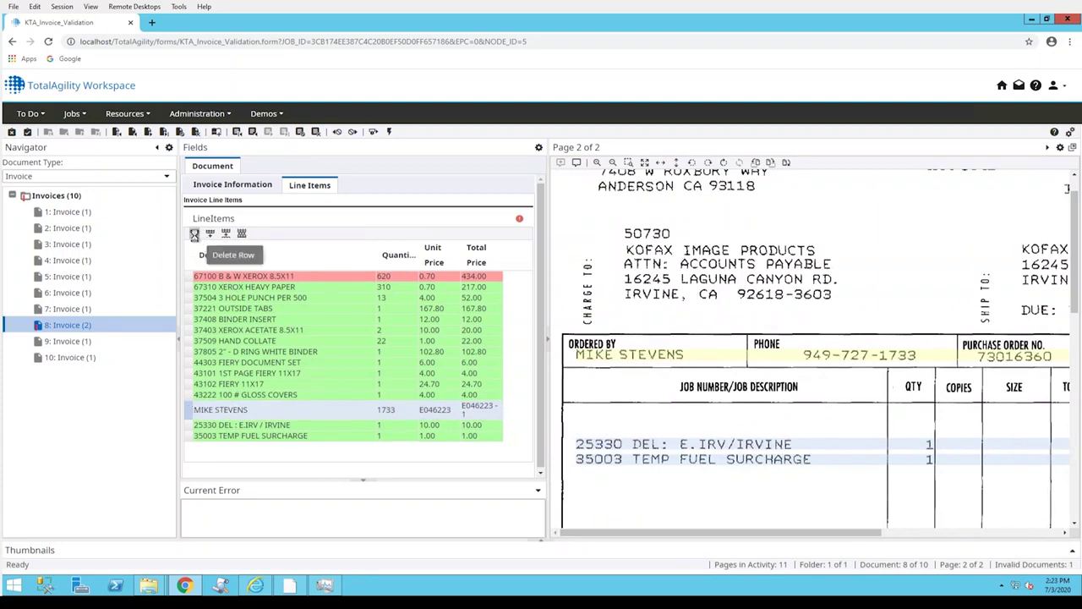
click(194, 235)
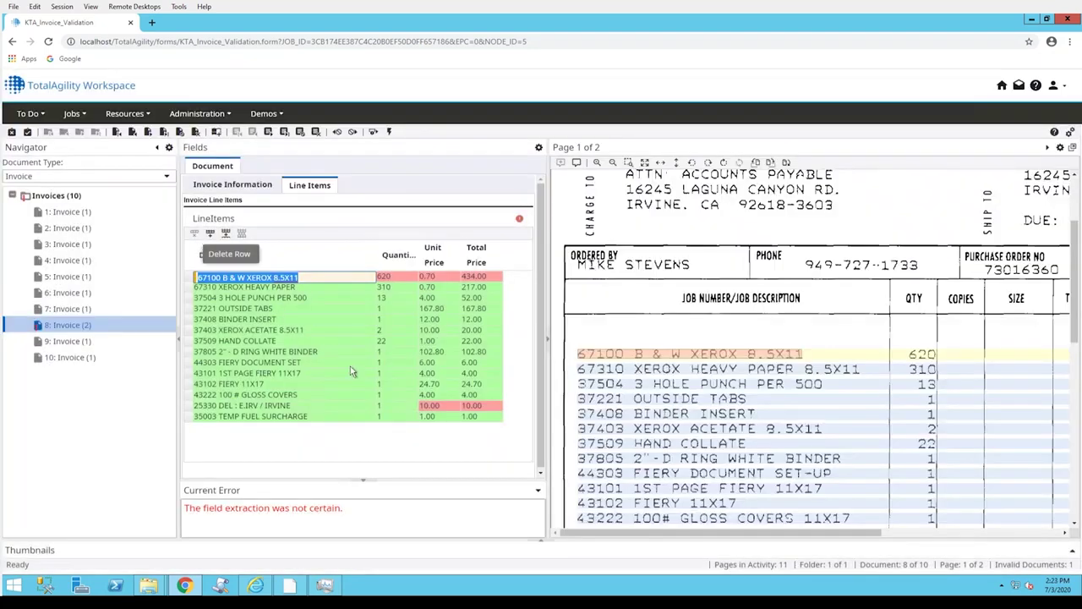
Step: Confirm the flagged Description, Quantity, Unit Price and Total Price of the 67100 B & W XEROX line item against the page image
click(402, 280)
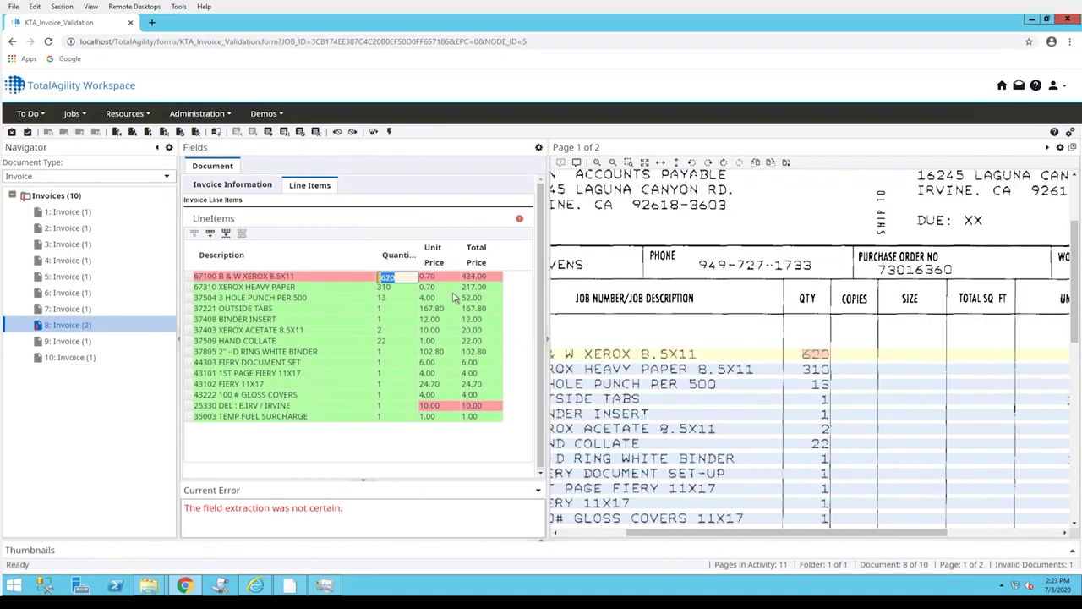
click(348, 276)
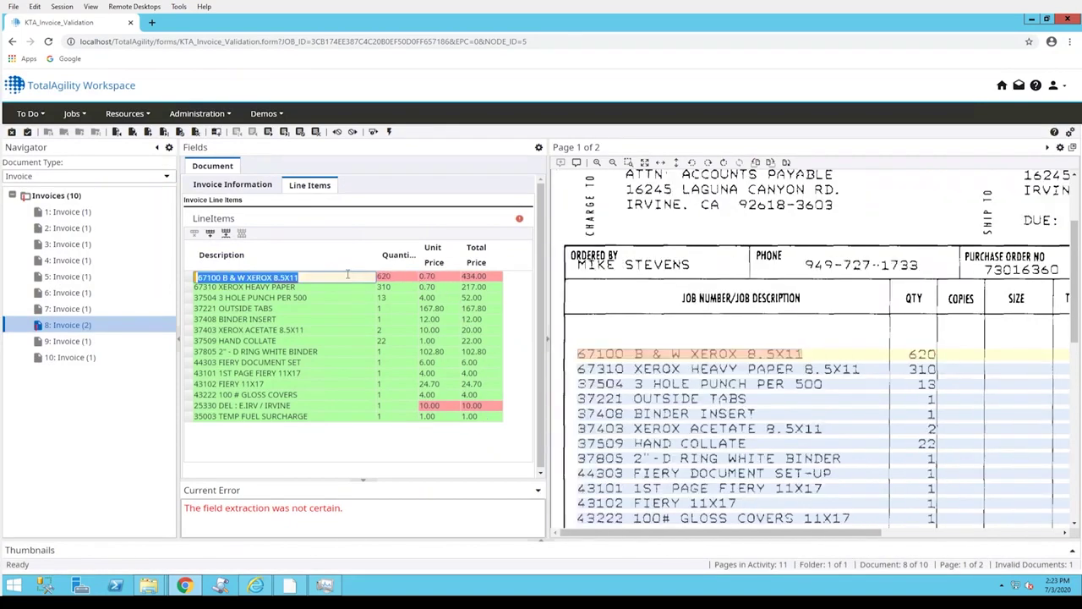
key(Tab)
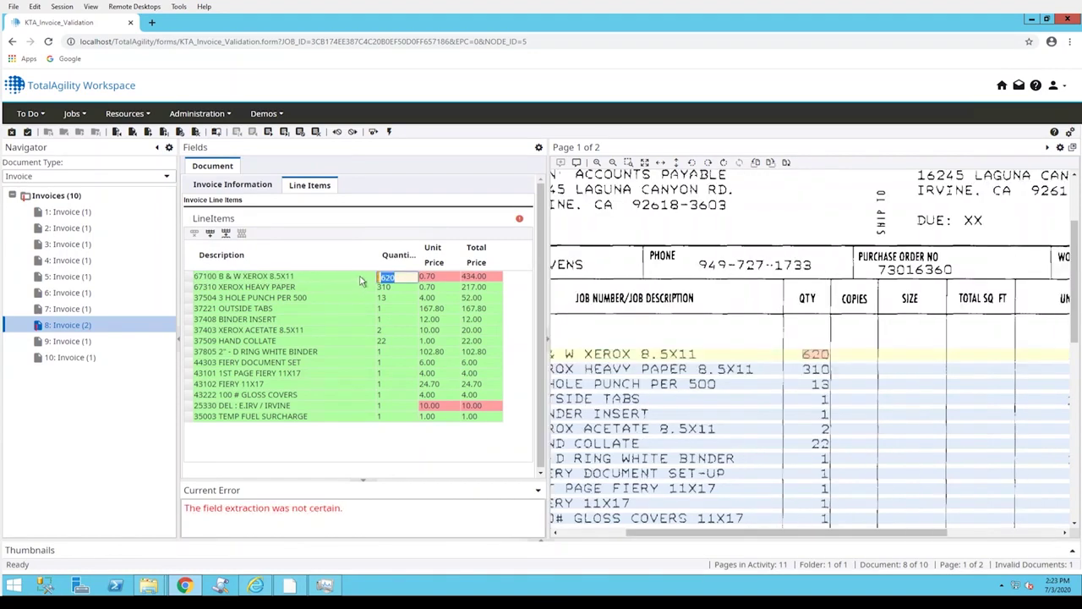
key(Tab)
key(Tab)
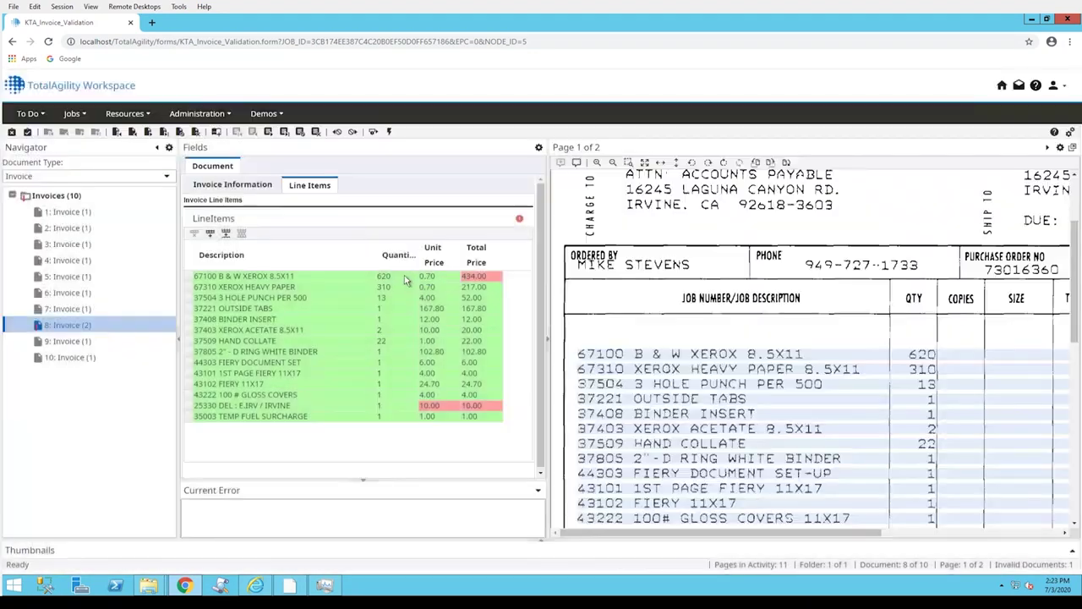
key(Return)
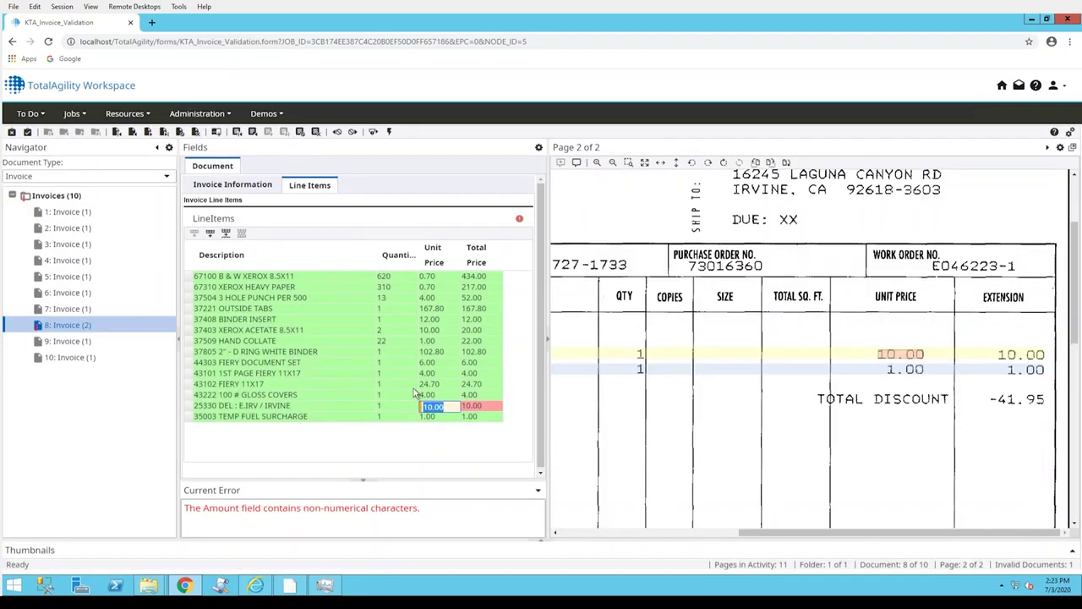
Step: Confirm the flagged Unit Price and Total Price of the 25330 DEL line item and decline completing the activity
key(Tab)
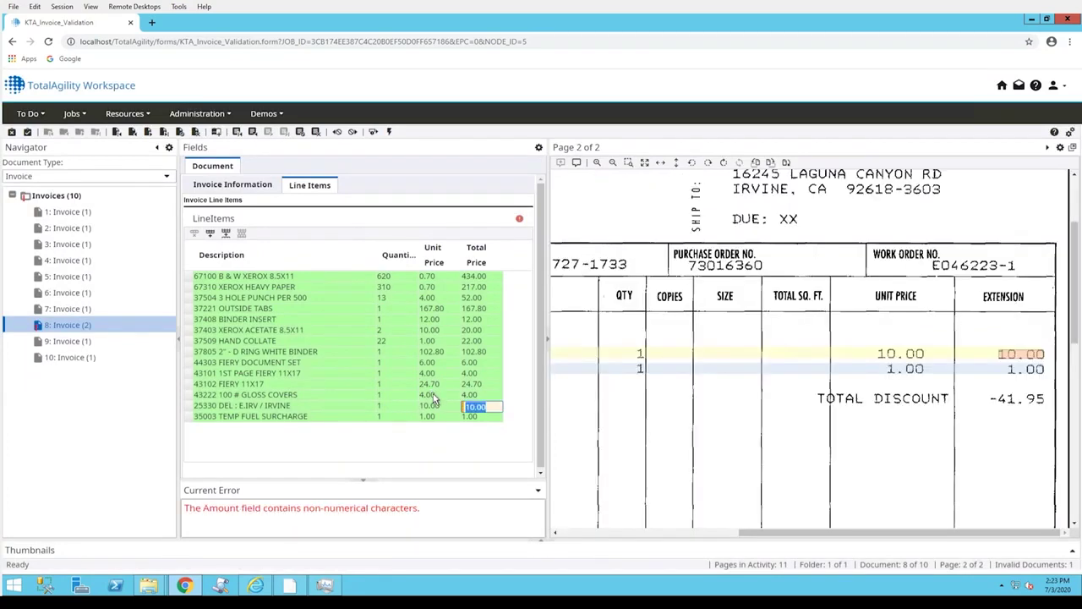
key(Return)
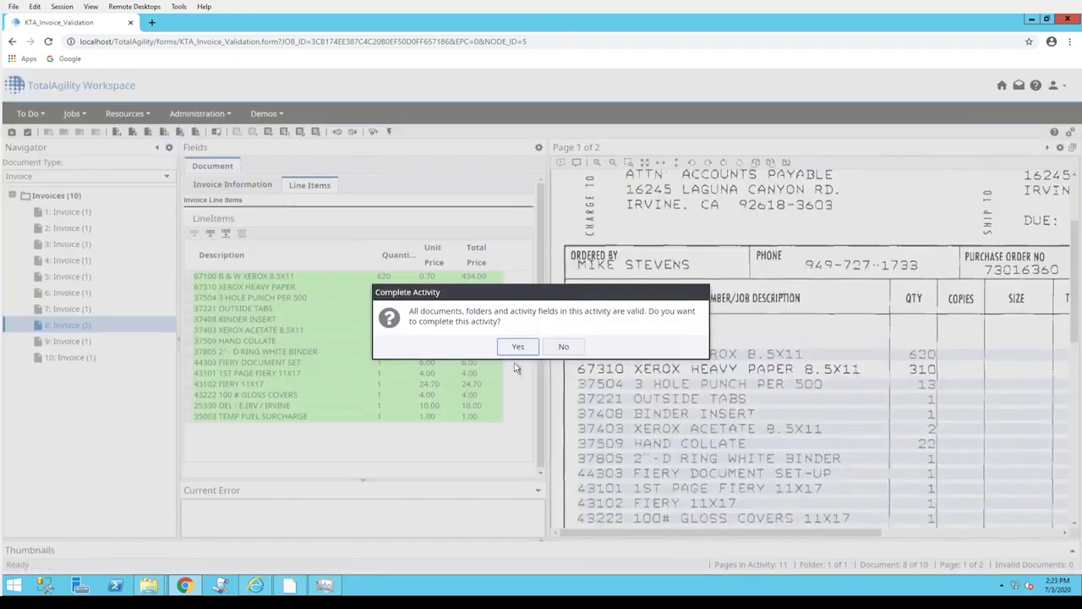
click(553, 348)
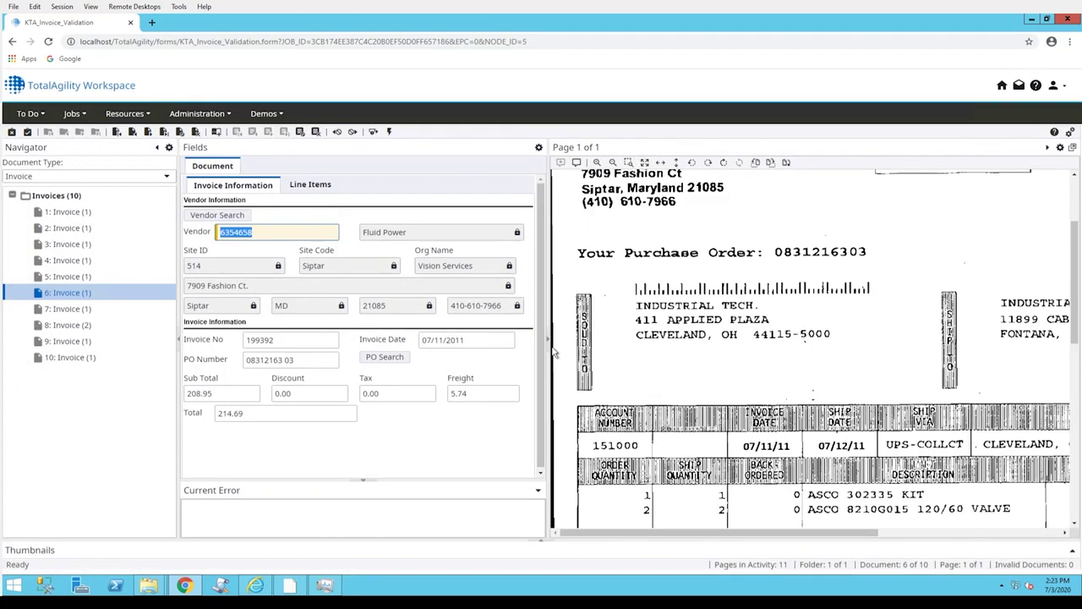
Step: Open document 9 fitted to page width and check its invoice number, invoice date and PO number against the image
click(53, 341)
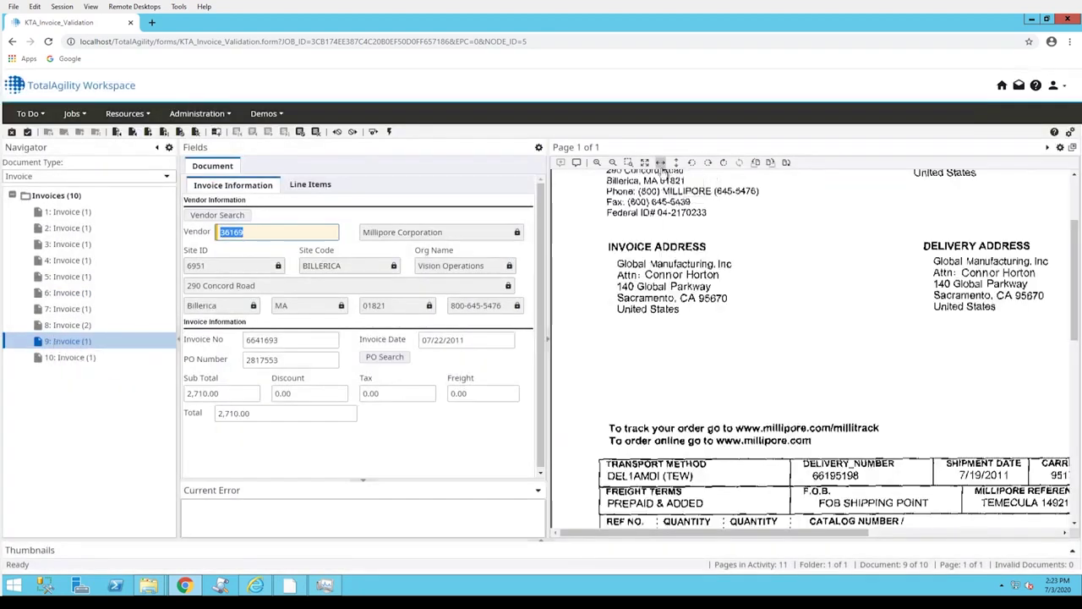
click(660, 163)
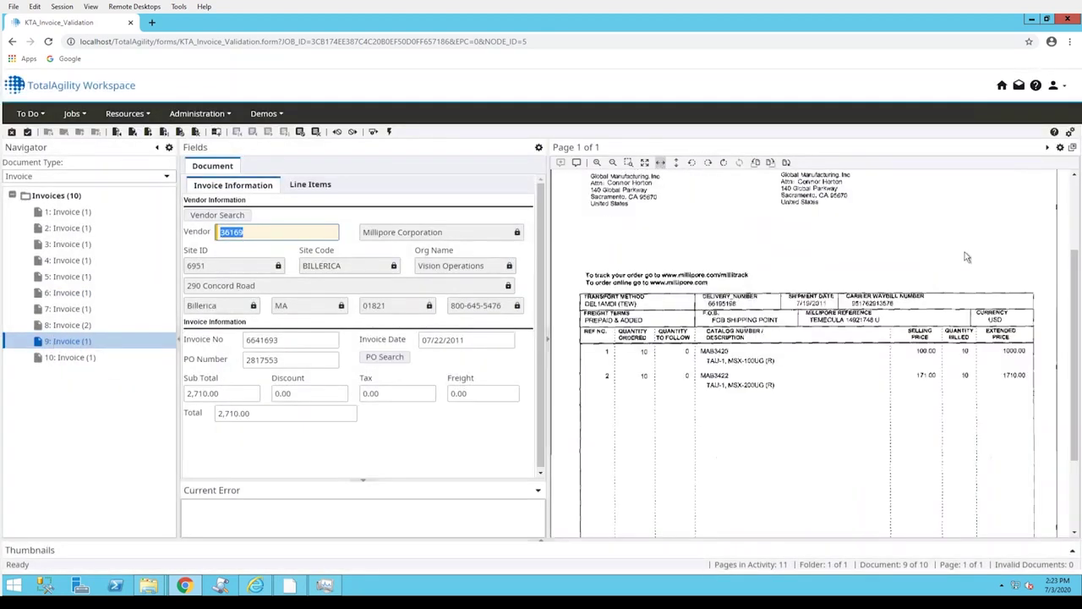
drag(1075, 288, 1075, 216)
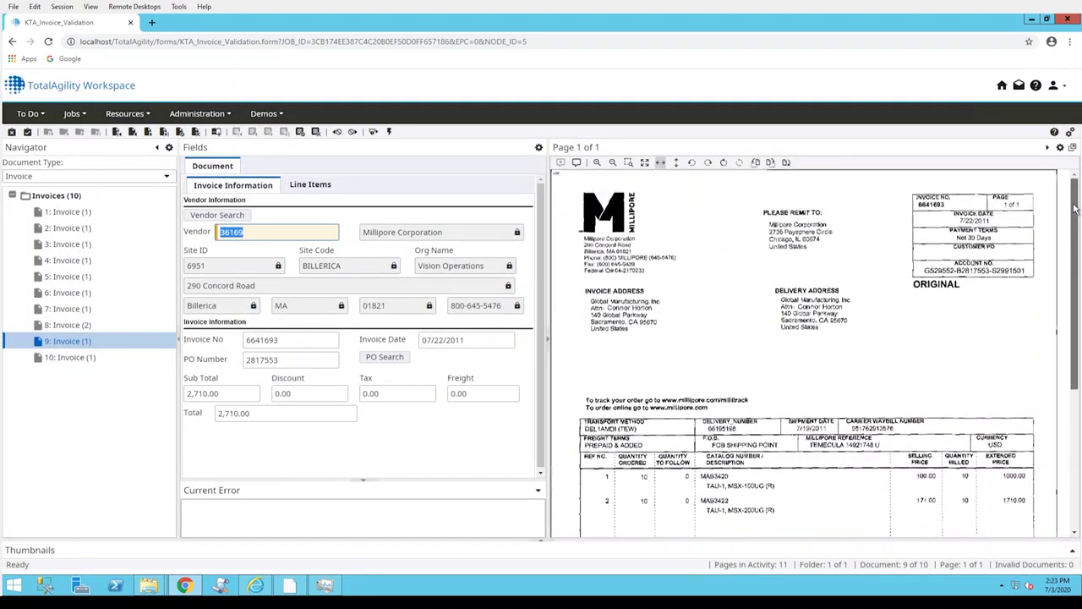
click(279, 339)
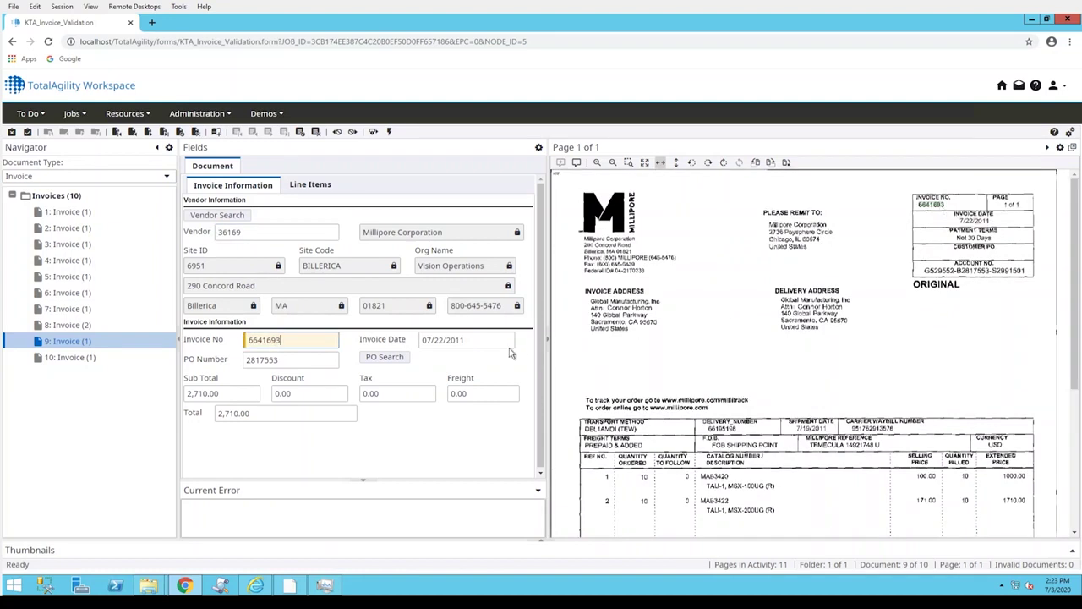
click(473, 346)
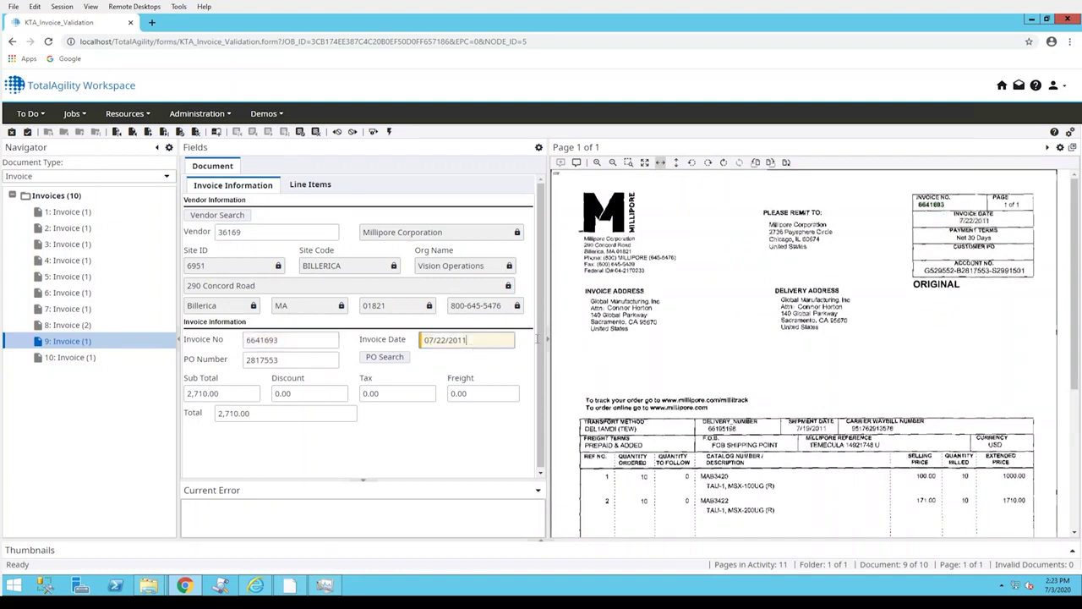
click(263, 360)
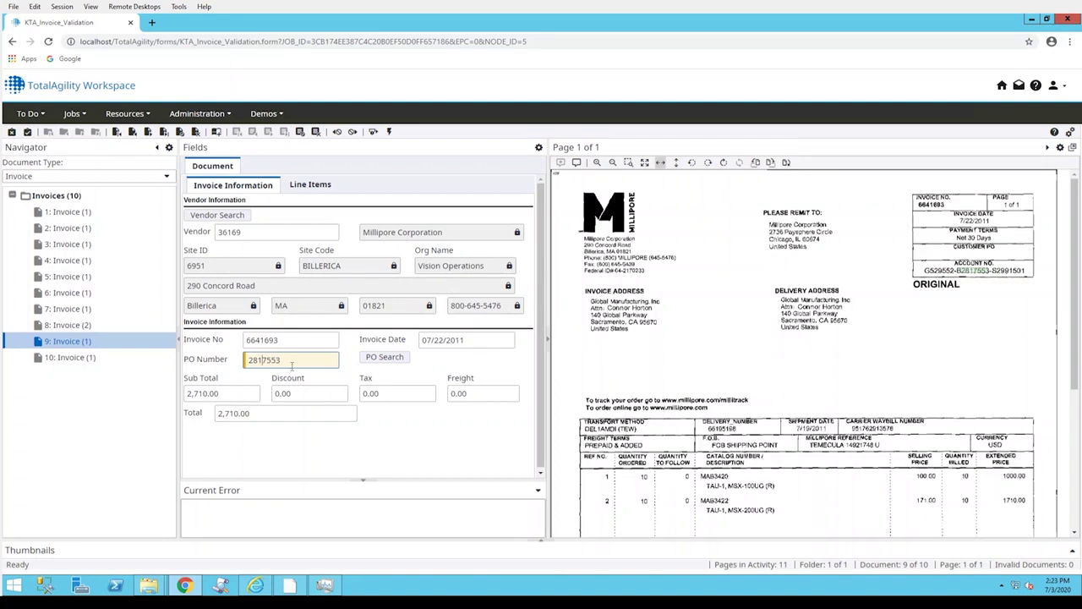
Step: Check document 9's Sub Total, Discount, Tax, Freight and Total against the amounts box on the invoice image
click(205, 392)
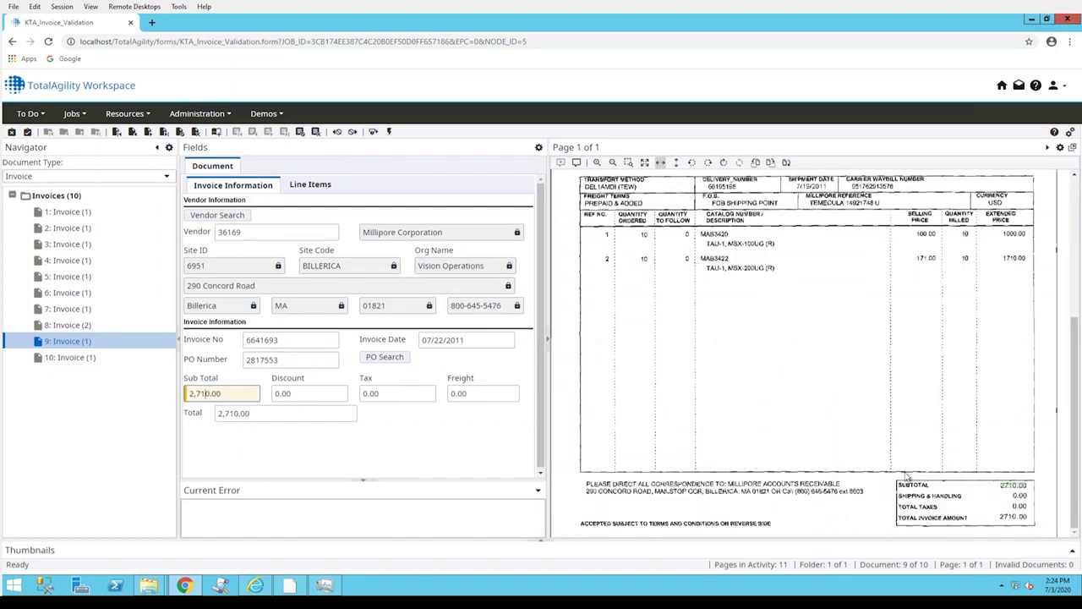
click(299, 391)
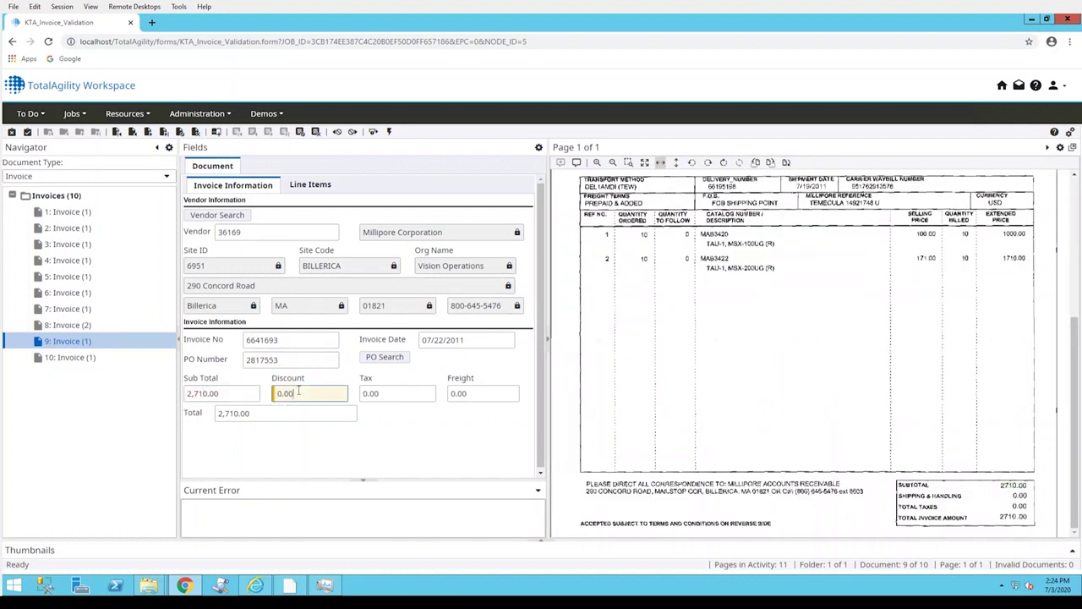
click(385, 392)
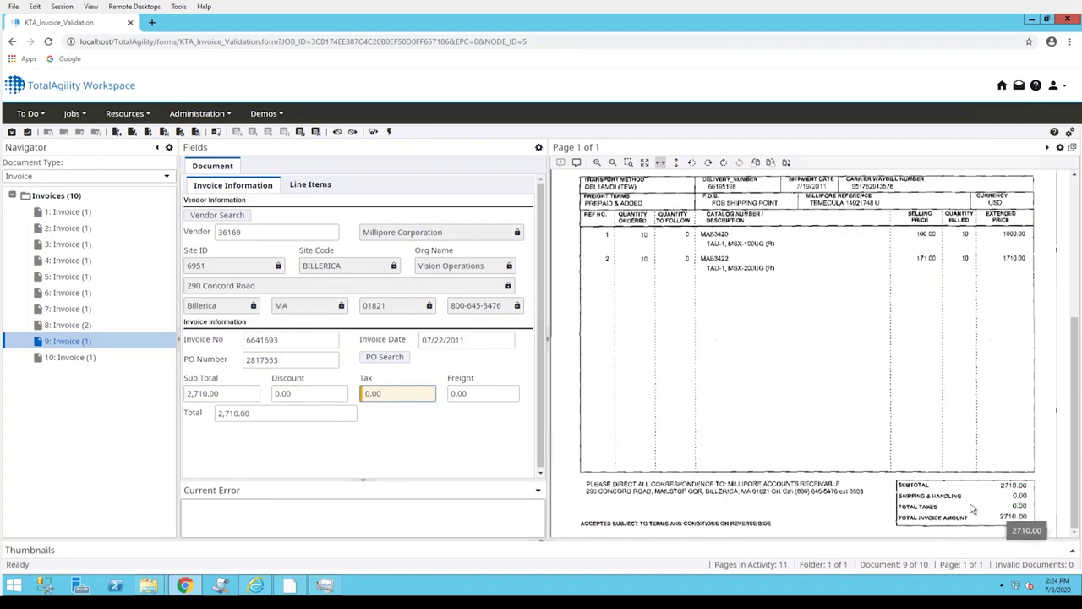
click(498, 398)
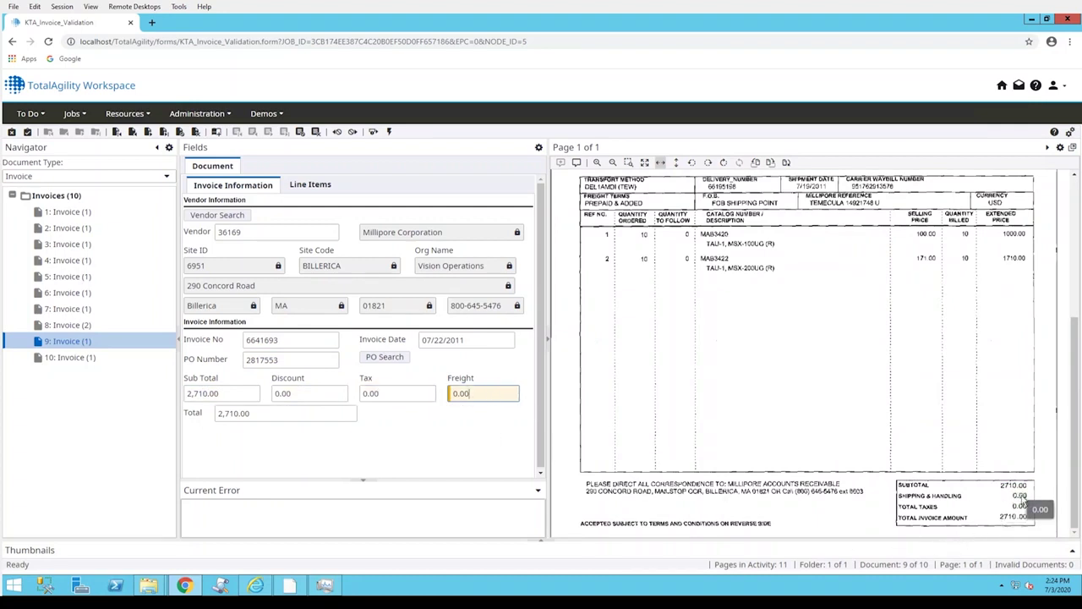
click(286, 414)
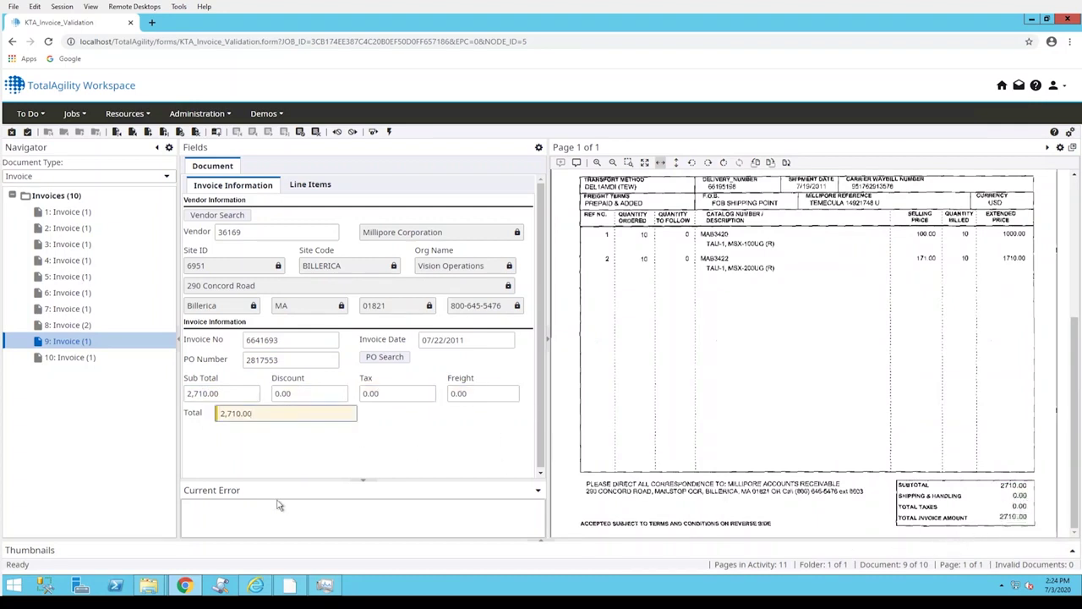
Step: Open document 10 and compare its invoice number, invoice date and PO number with the Vector Laboratories invoice image
click(74, 357)
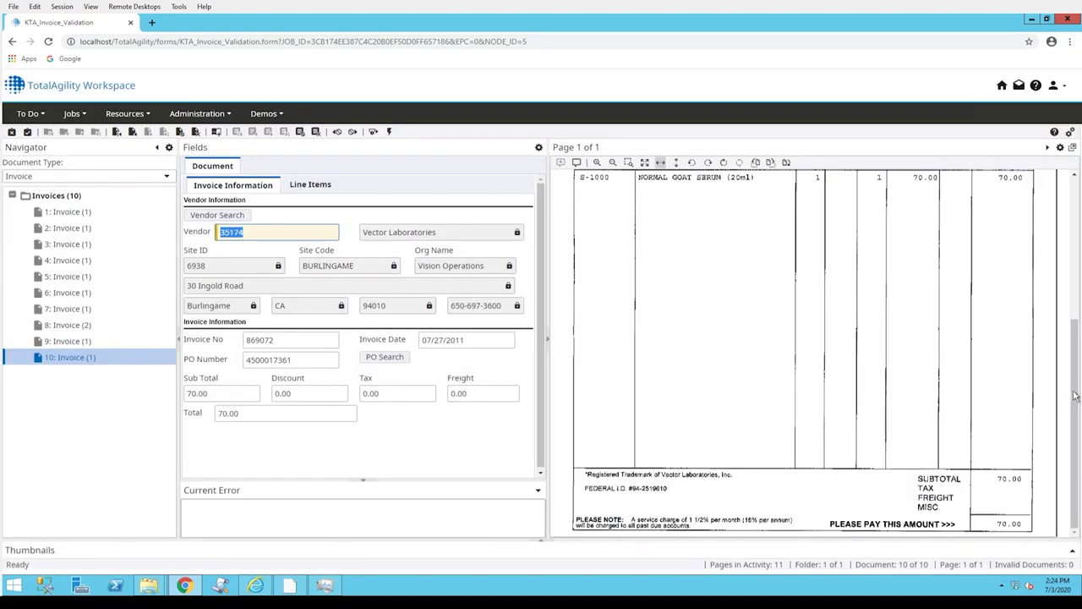
drag(1074, 394, 1075, 246)
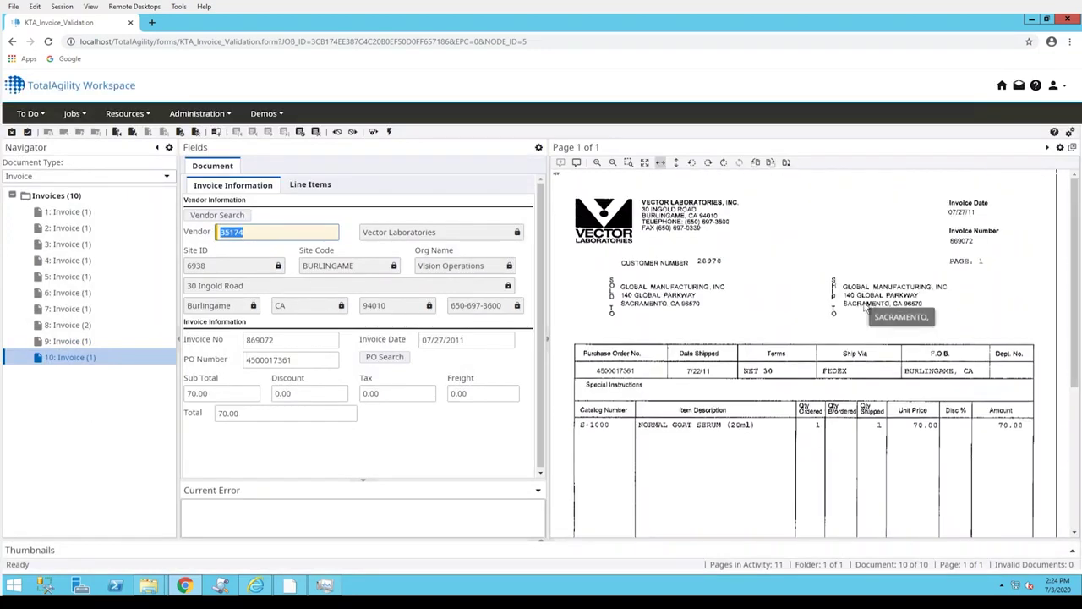
click(274, 347)
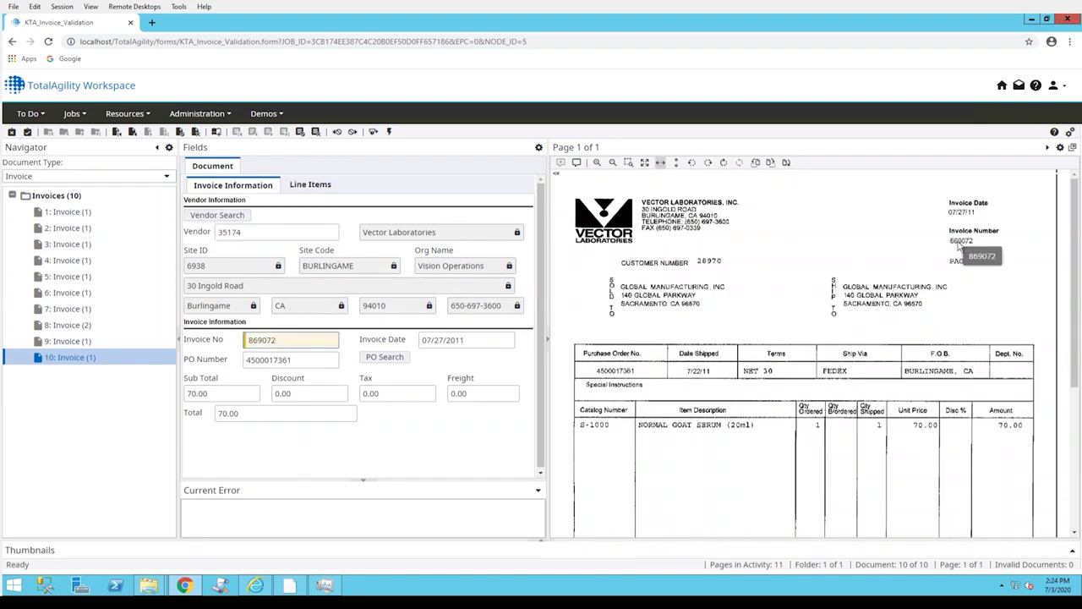
click(481, 338)
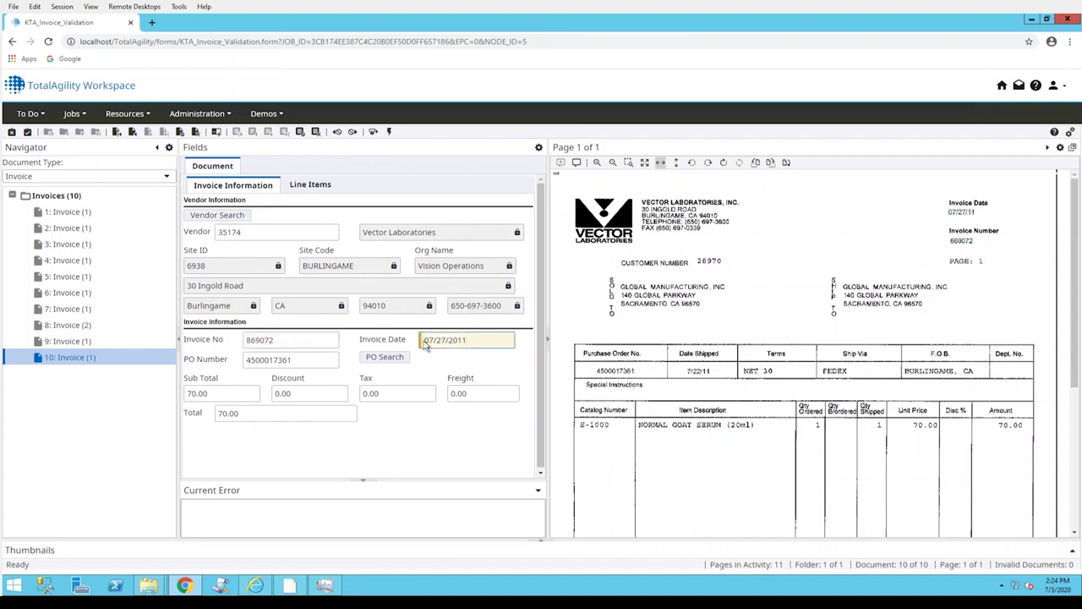
click(296, 362)
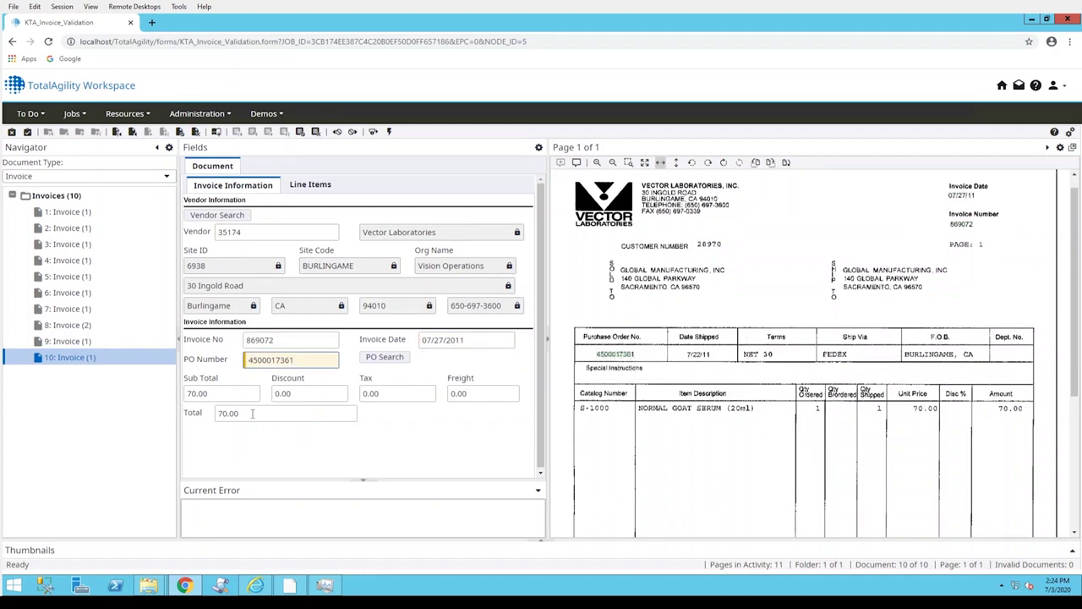
Step: Compare document 10's Sub Total, Discount, Tax, Freight and Total with the amounts on the invoice image
key(Tab)
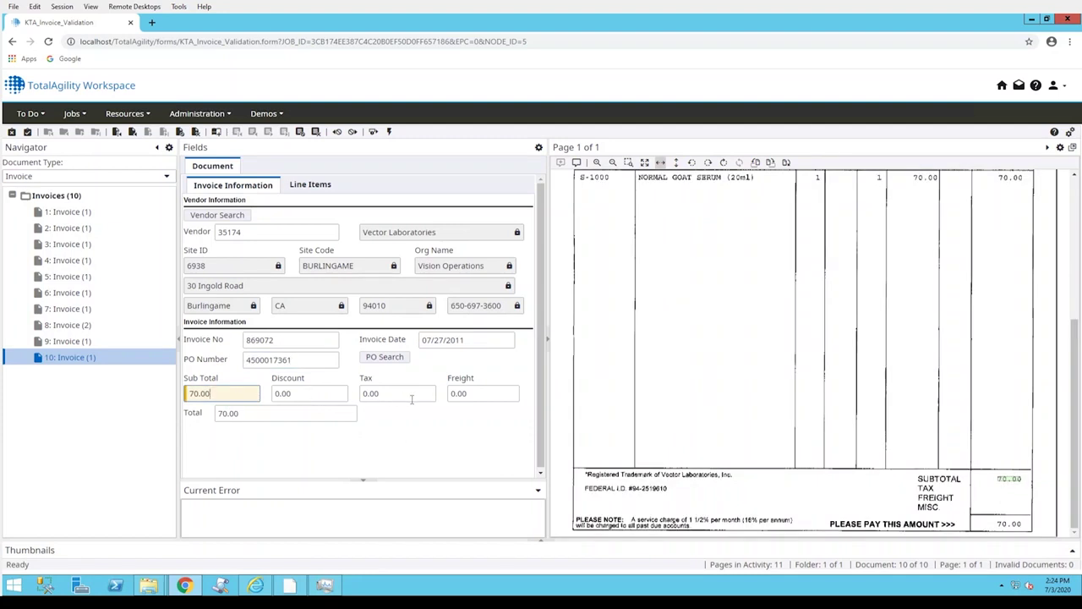
key(Tab)
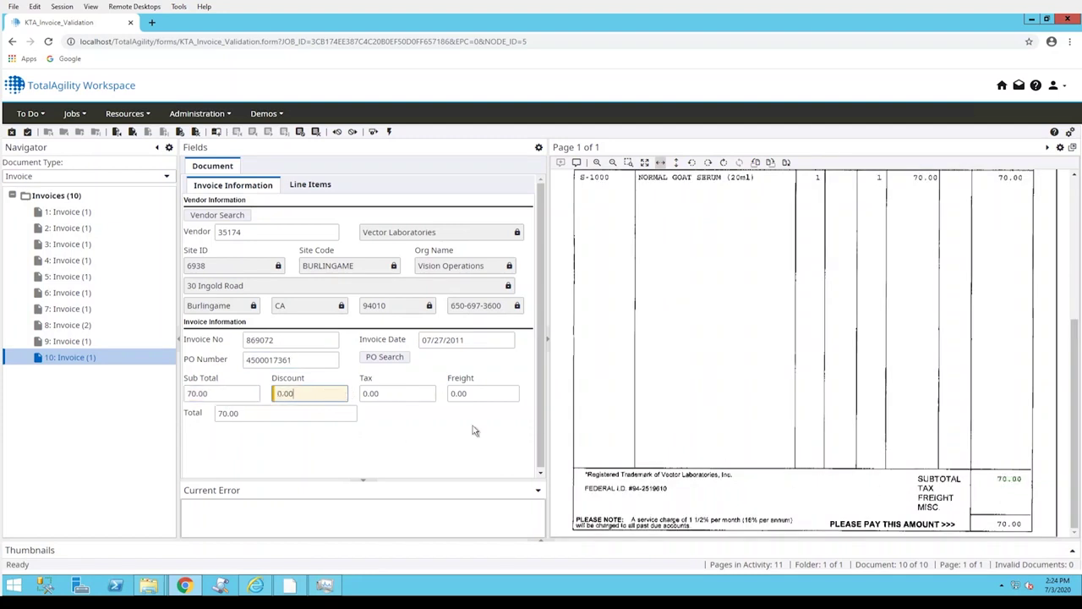
click(399, 392)
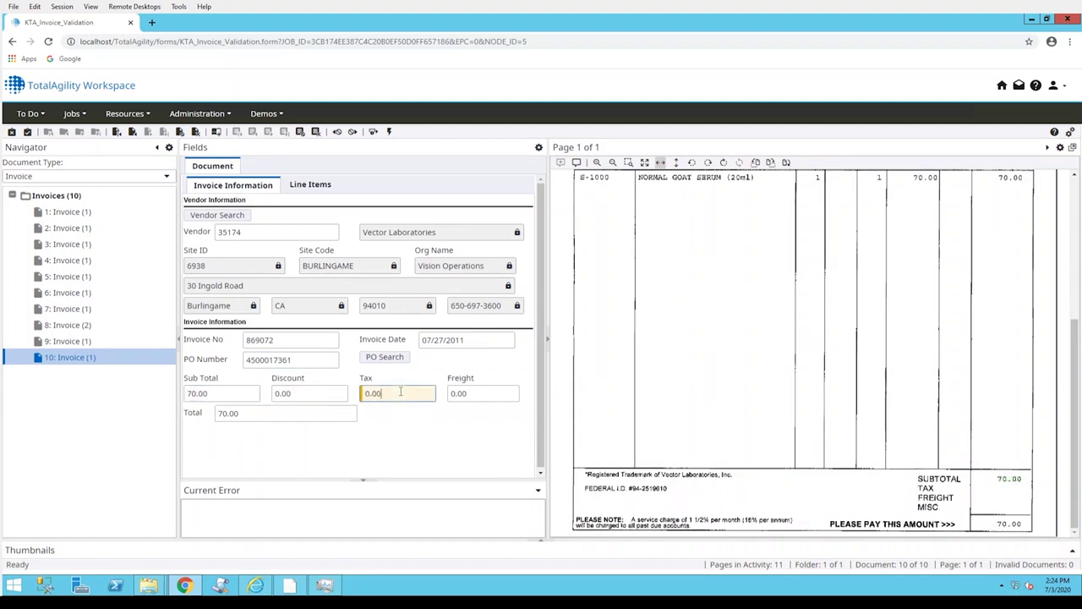
click(480, 393)
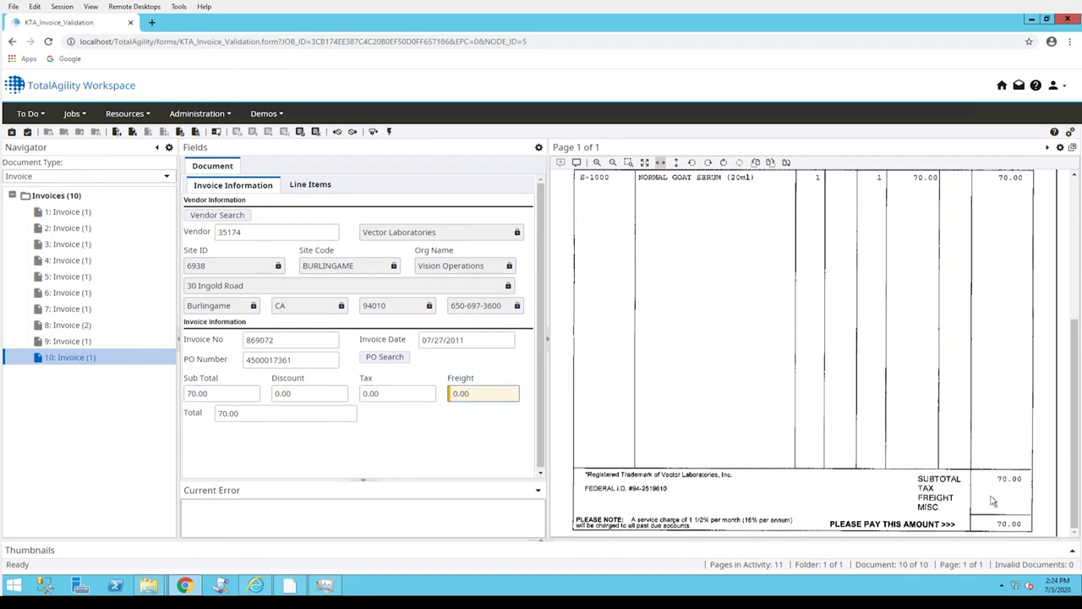
click(241, 413)
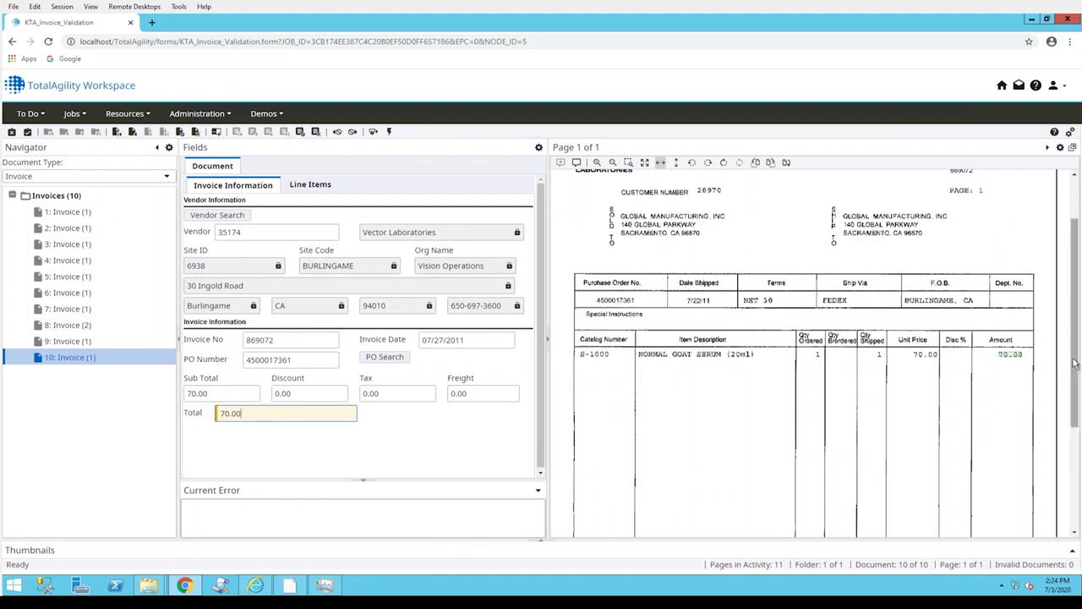
scroll(1059, 372, down, 3)
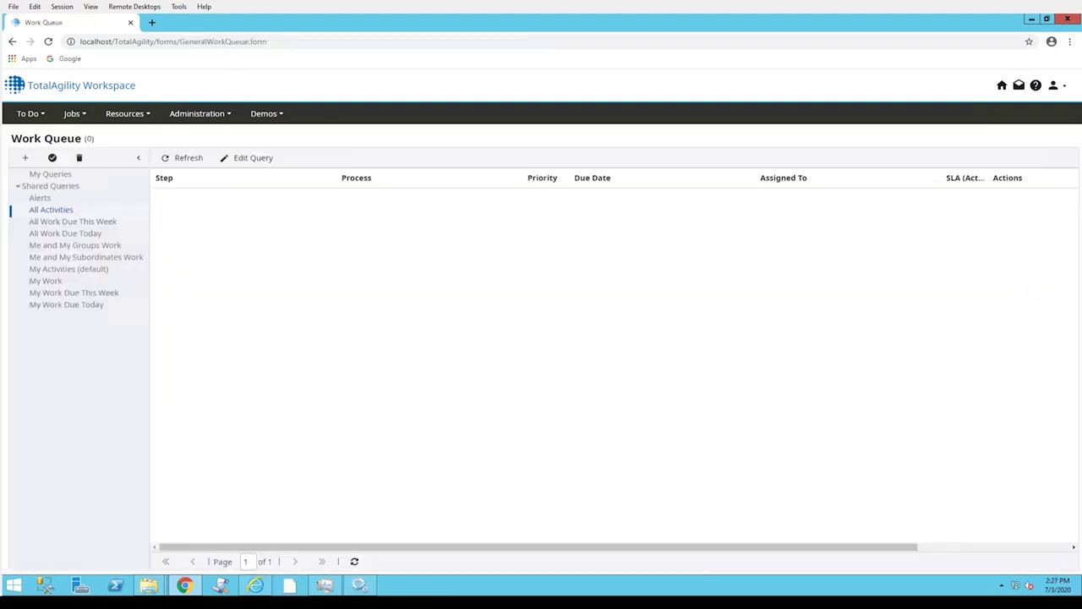
Step: Open the Scan Invoice form, import FluidPower.tif from the Non-PO Invoices folder and submit it as a new job
click(268, 115)
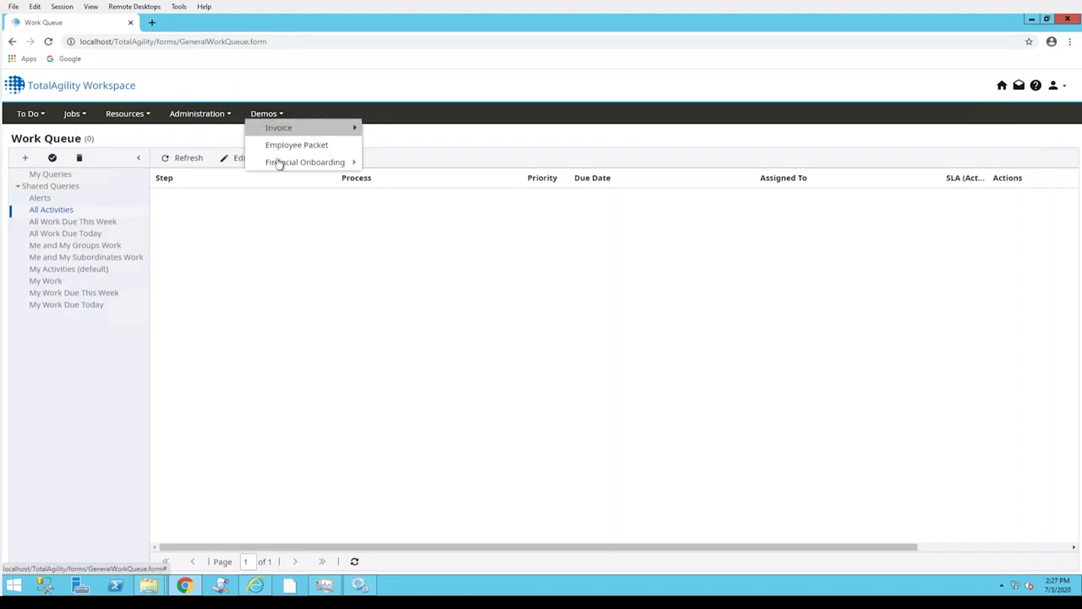
mouse_move(280, 163)
mouse_move(284, 131)
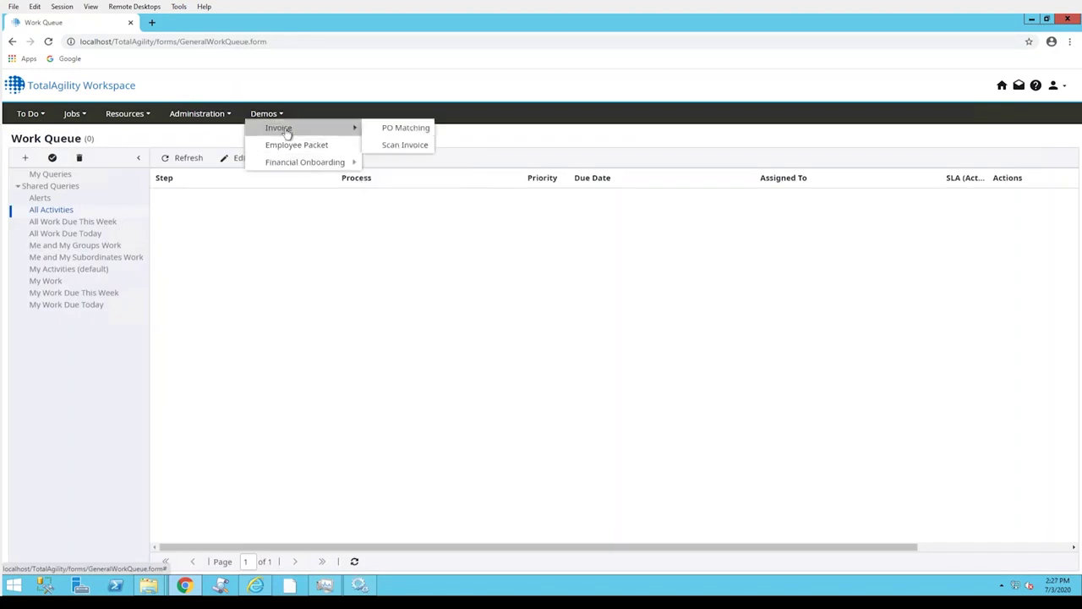
click(403, 145)
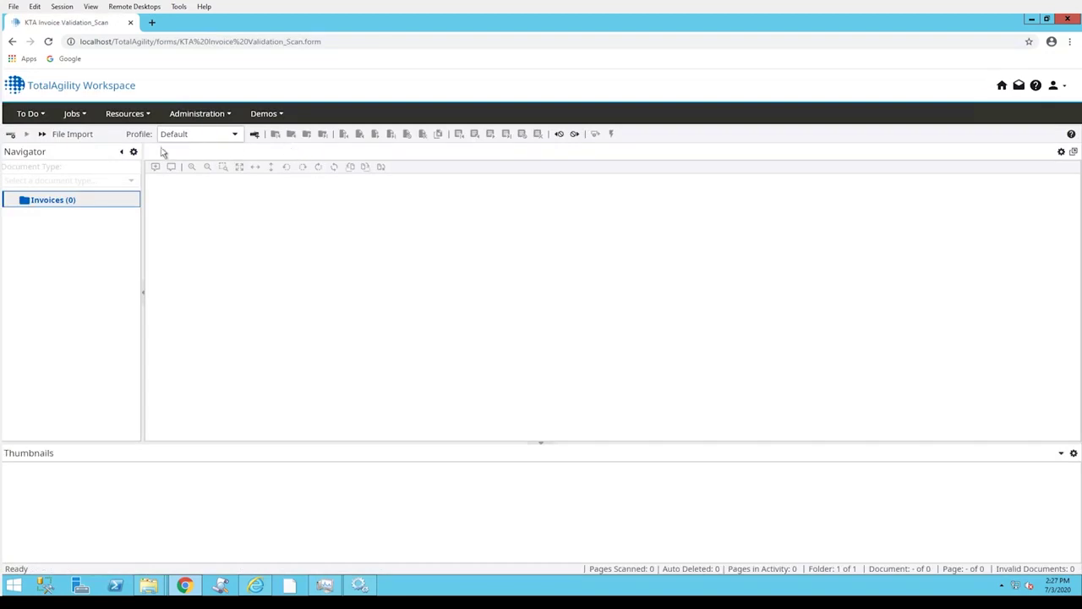
click(42, 137)
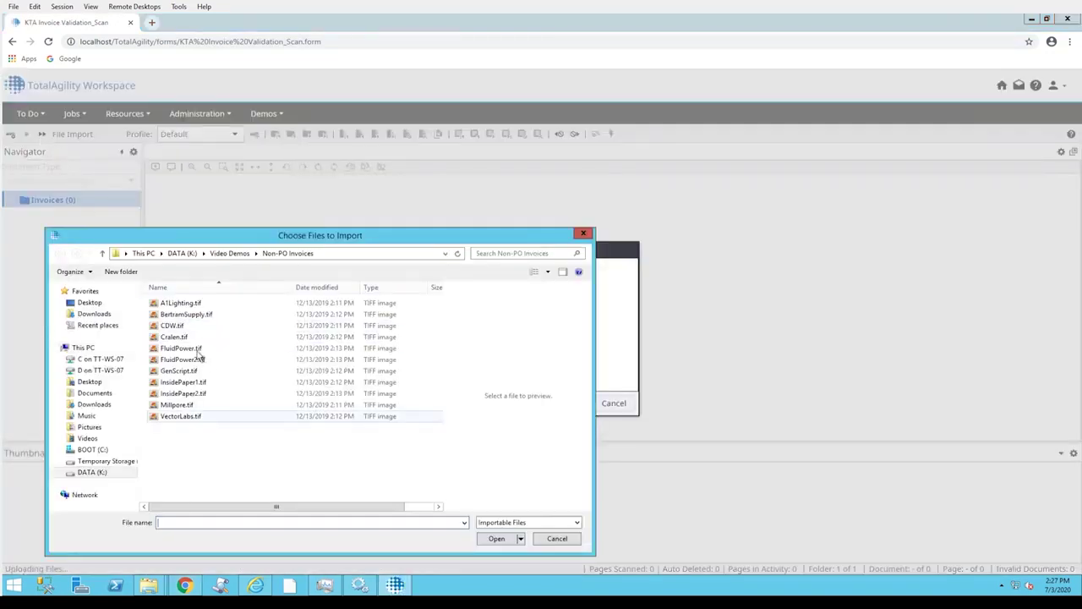
click(191, 349)
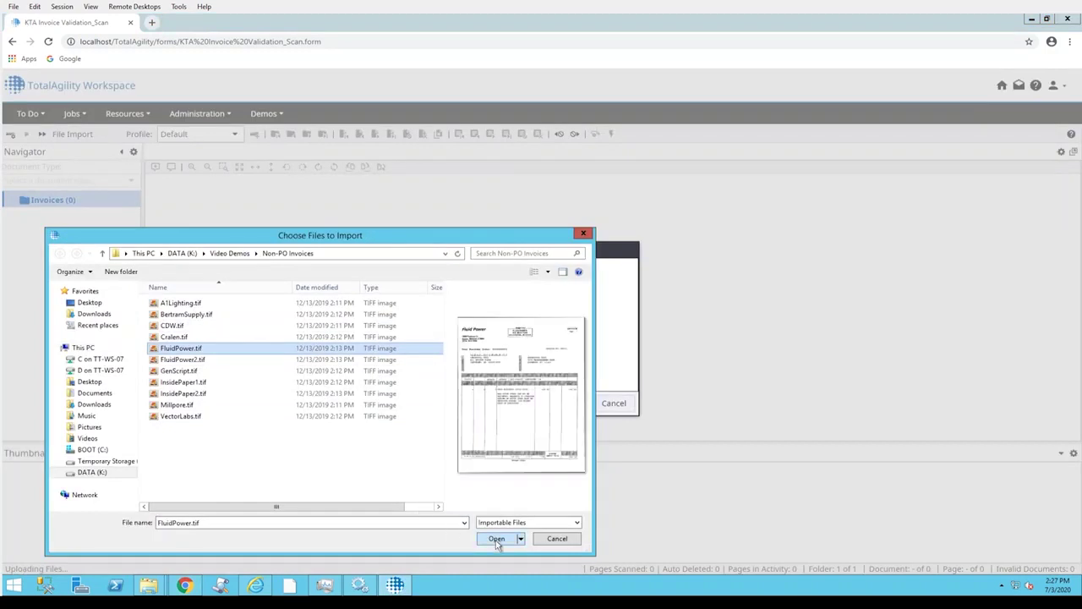
click(497, 540)
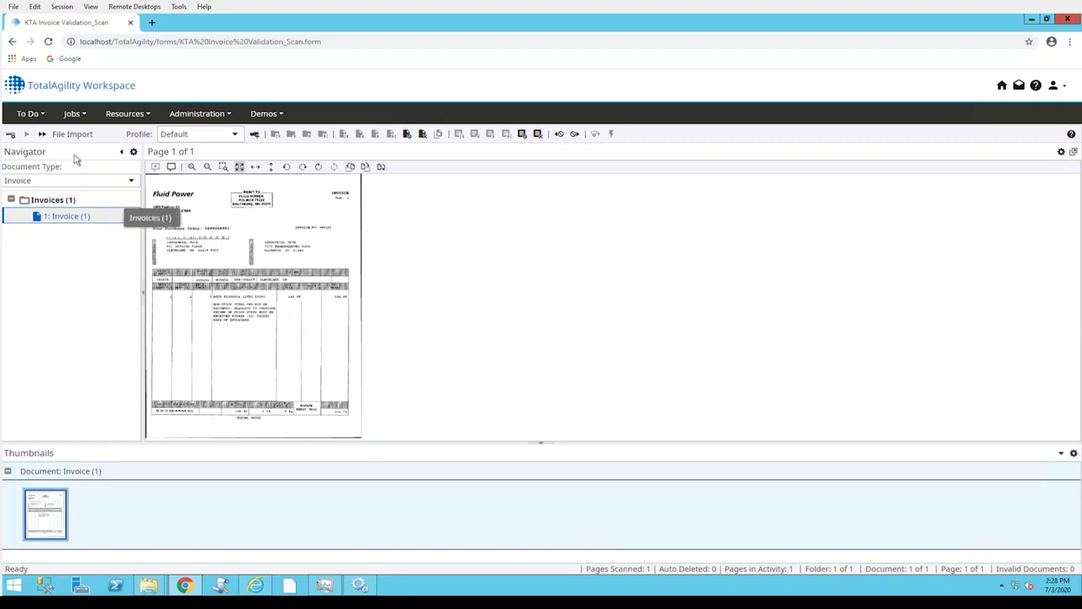
click(256, 136)
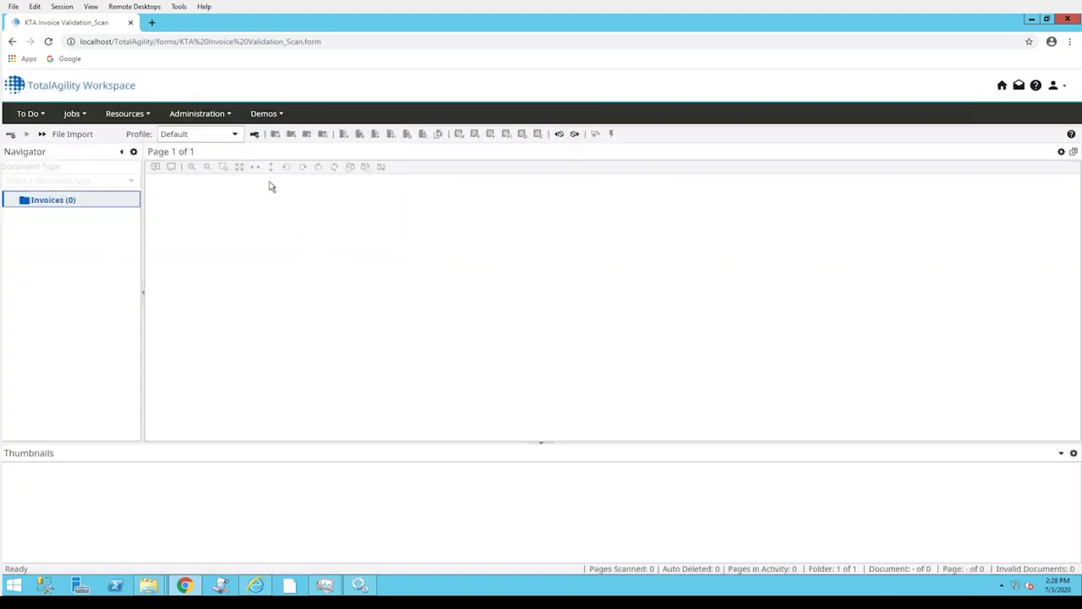
Step: Import FluidPower2.tif from the Non-PO Invoices folder and submit it as a separate scan job
click(43, 134)
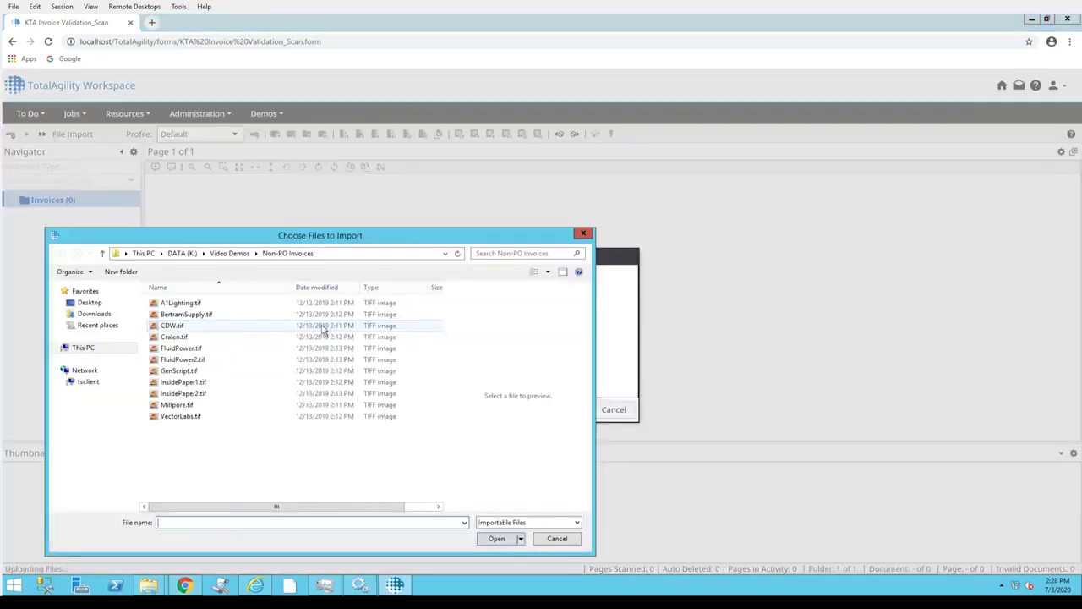
click(228, 359)
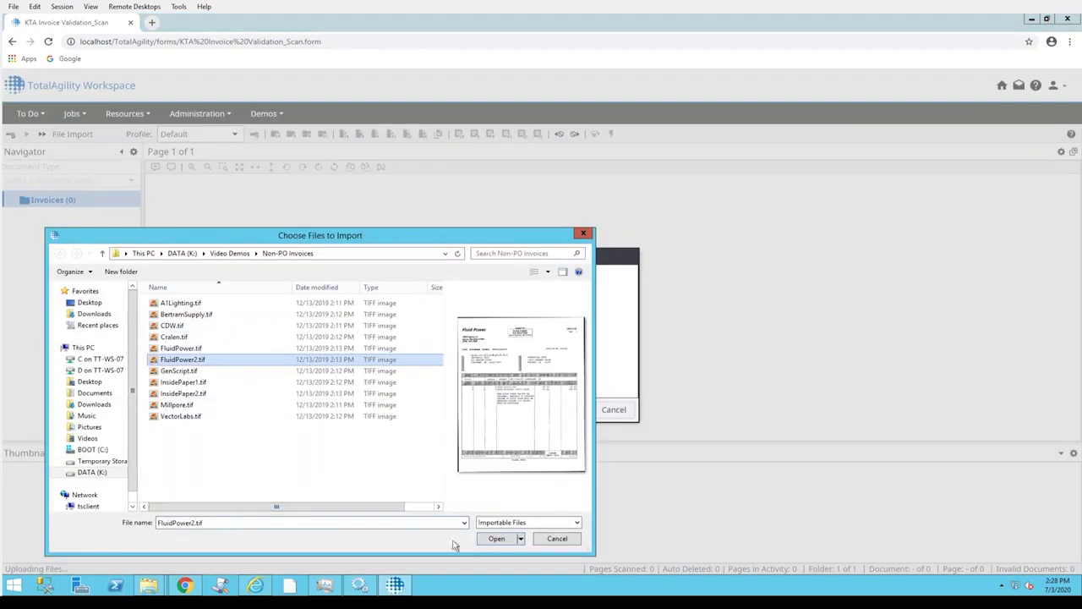
click(497, 539)
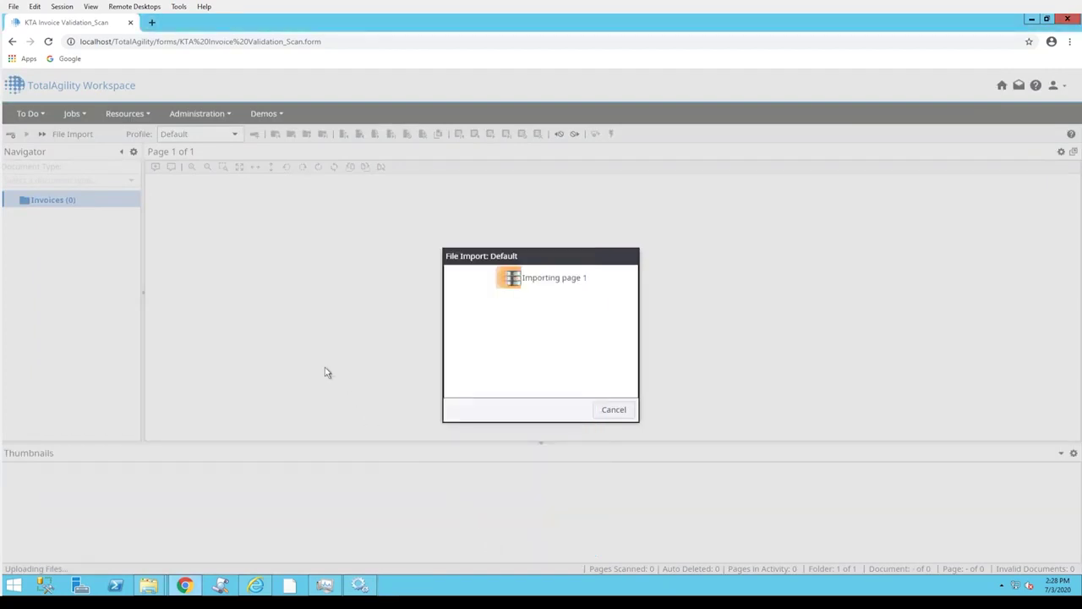
click(255, 136)
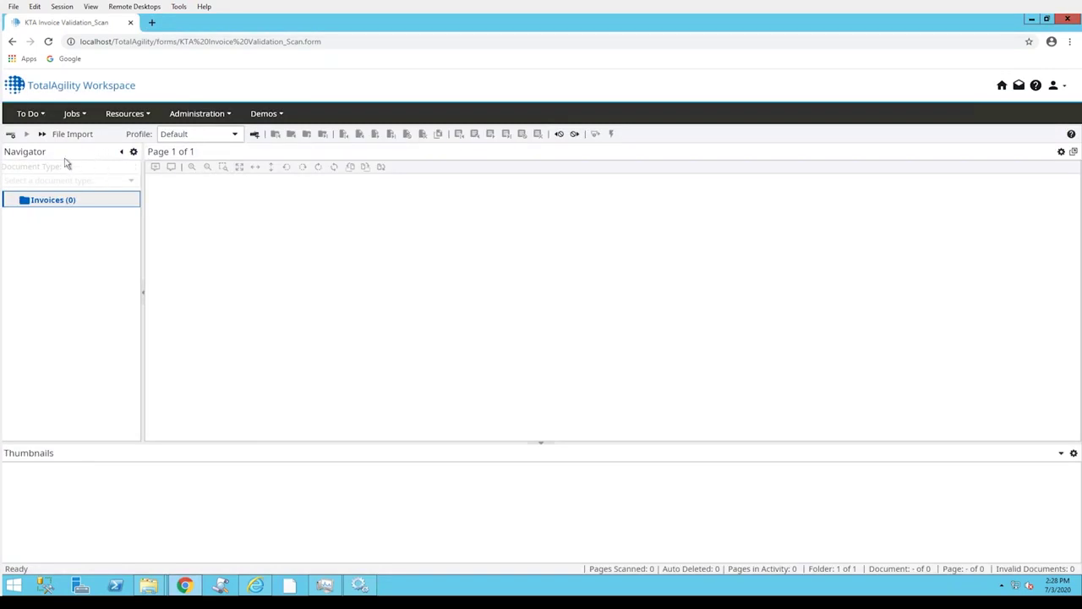
Step: Import FluidPower.tif a second time and submit it as another scan job
click(42, 135)
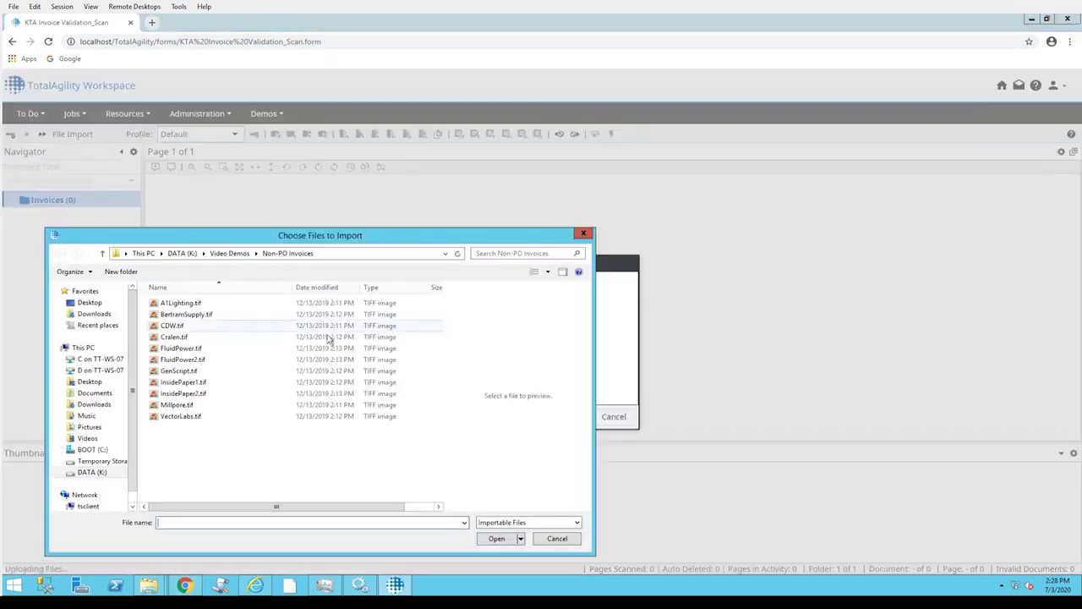
click(199, 351)
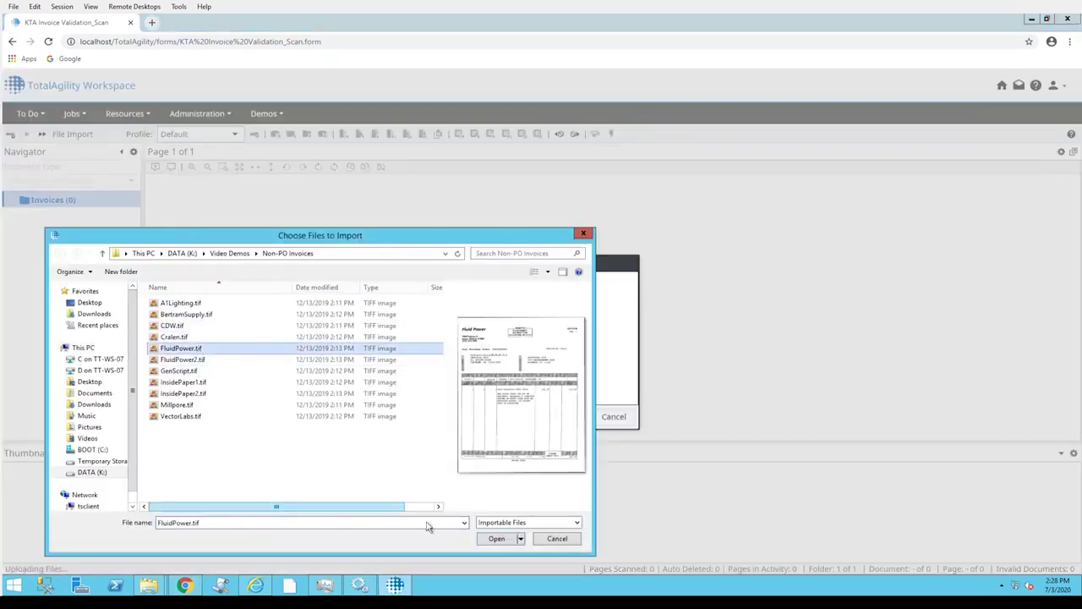
click(496, 538)
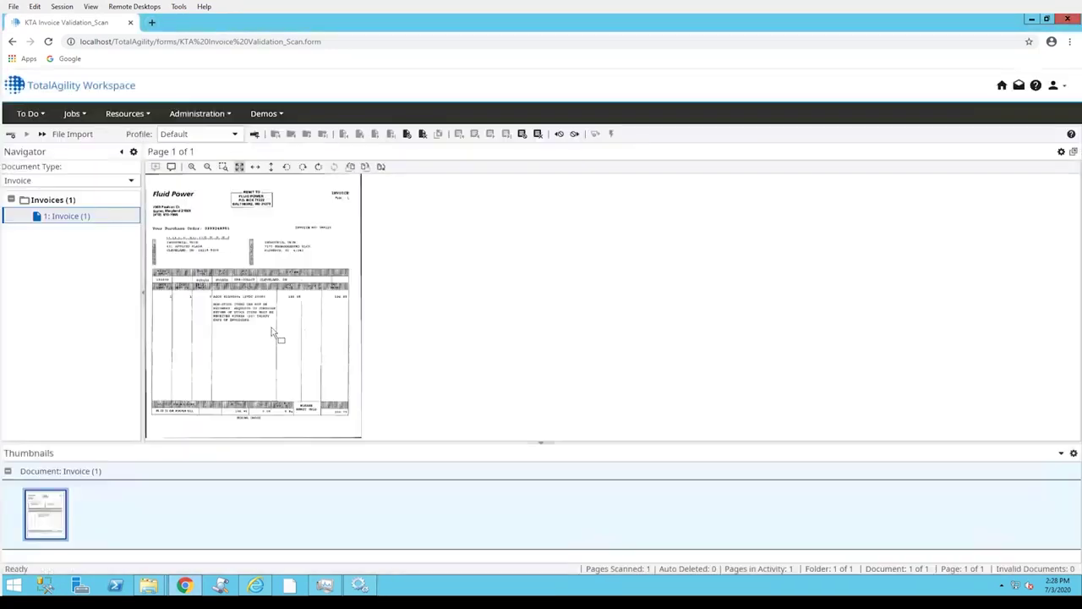
click(253, 135)
Step: Import FluidPower2.tif a second time and submit it as another scan job
click(41, 135)
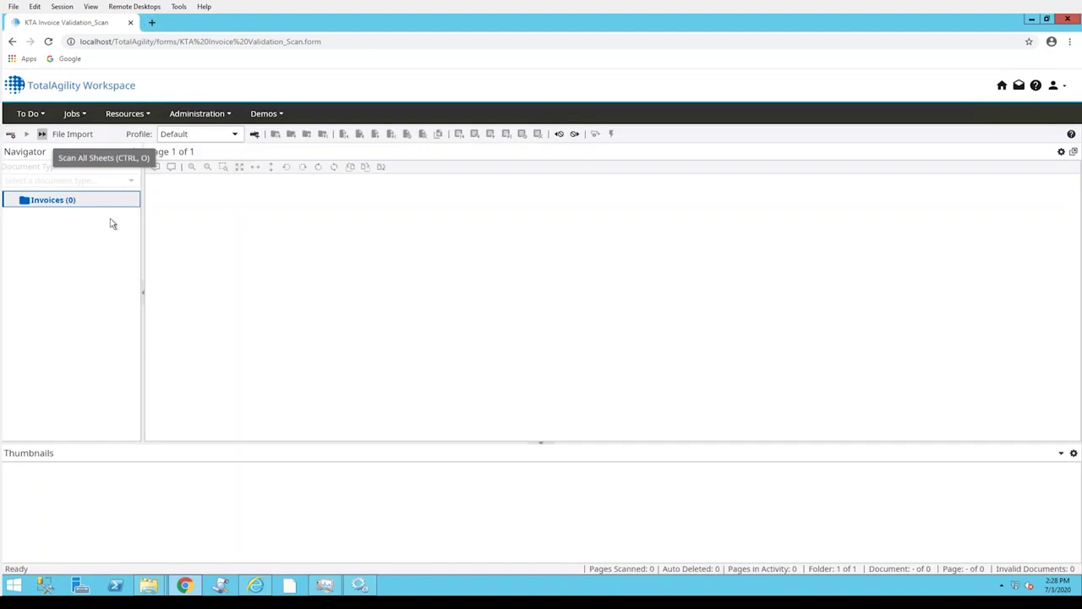
click(202, 361)
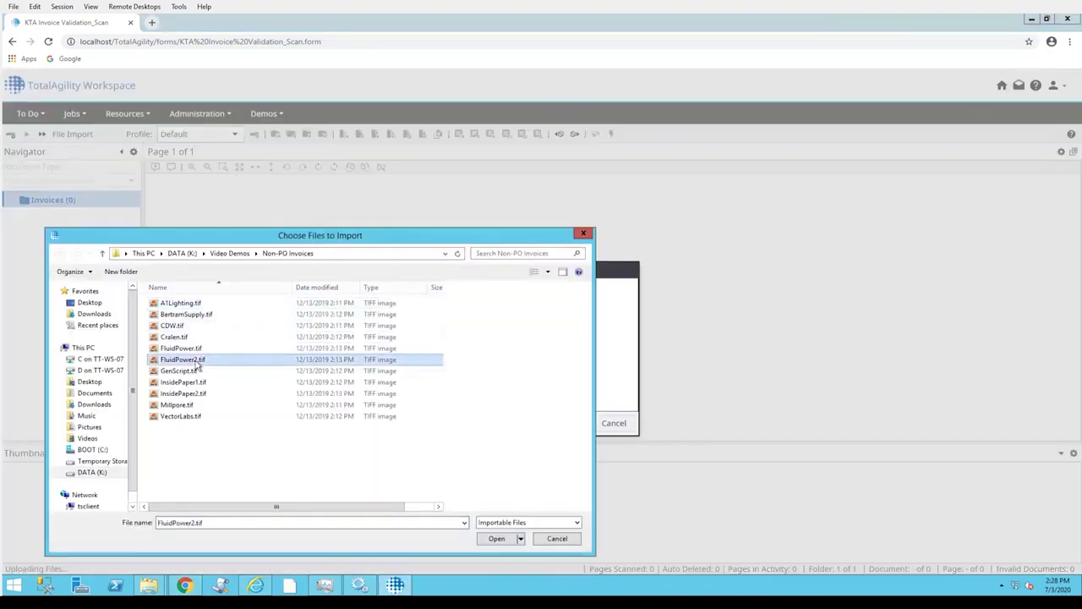
click(496, 539)
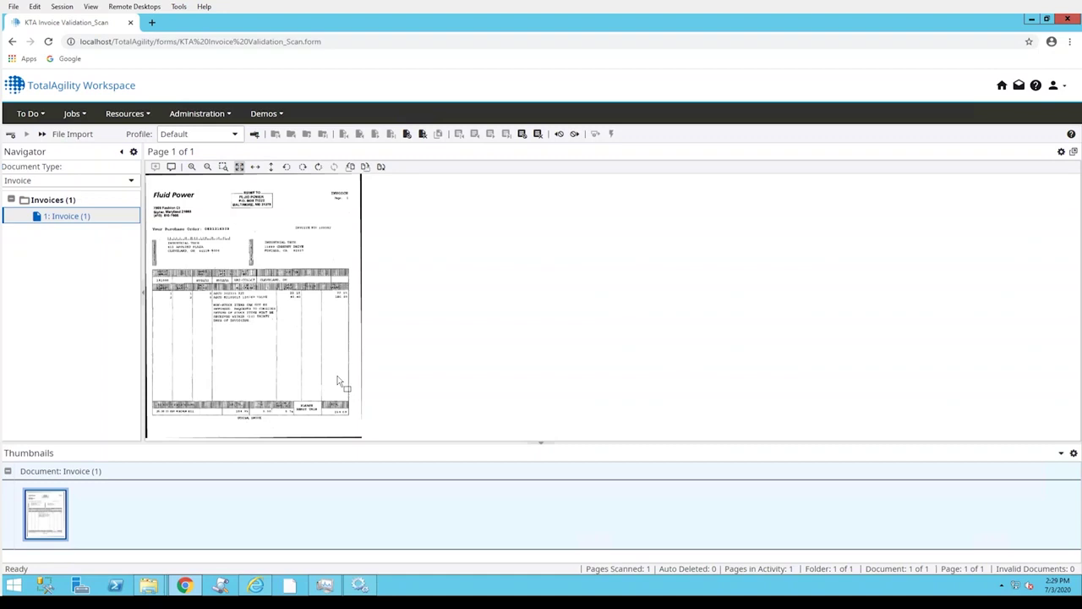
click(254, 133)
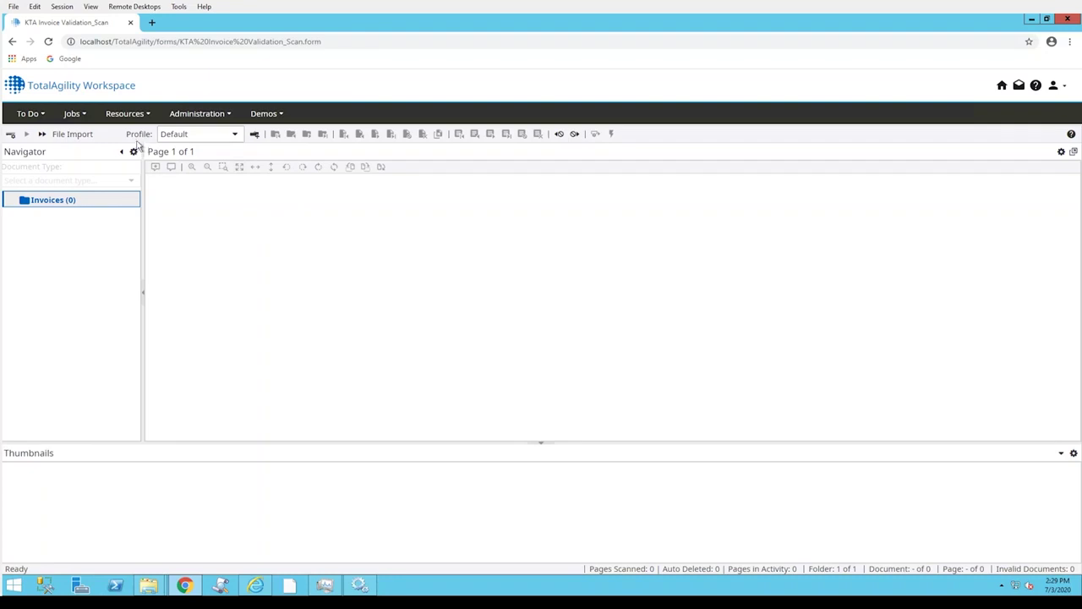
Step: Open the work queue, complete the first Invoice Document Review activity and refresh the list
click(28, 113)
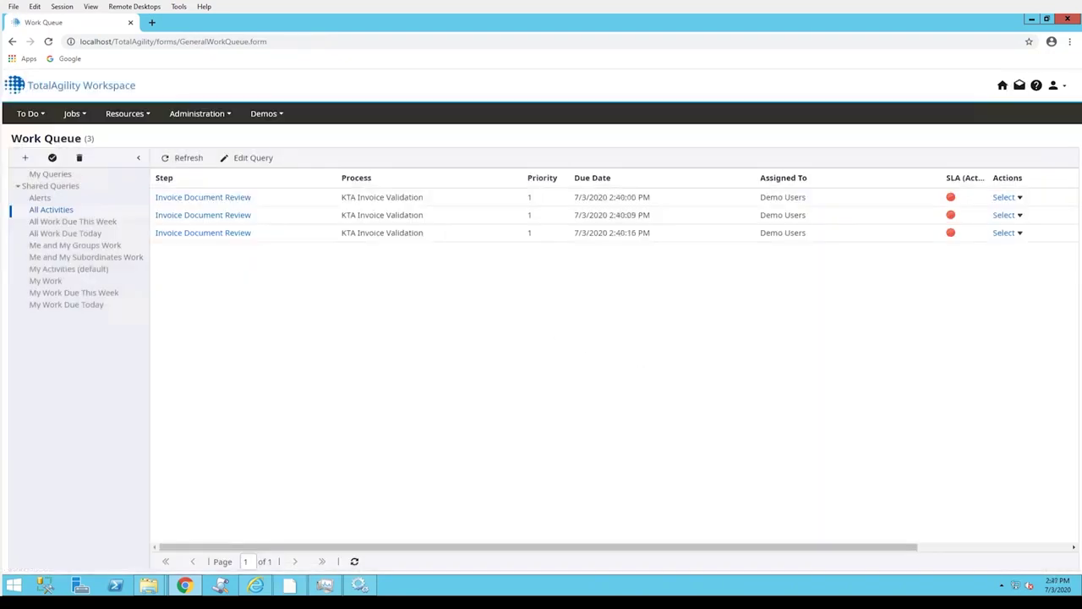
click(224, 197)
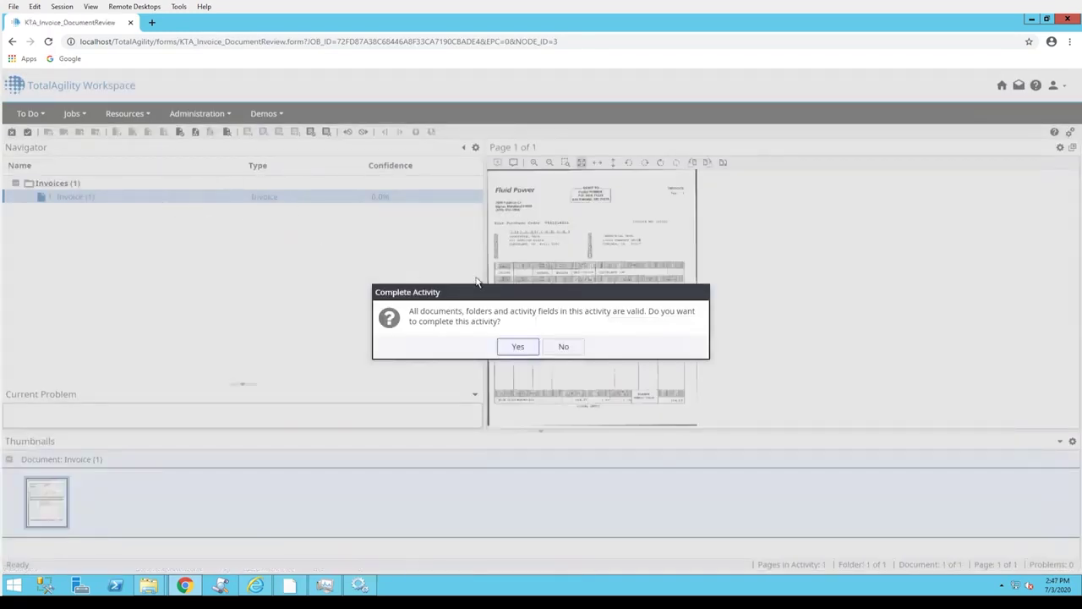
click(520, 348)
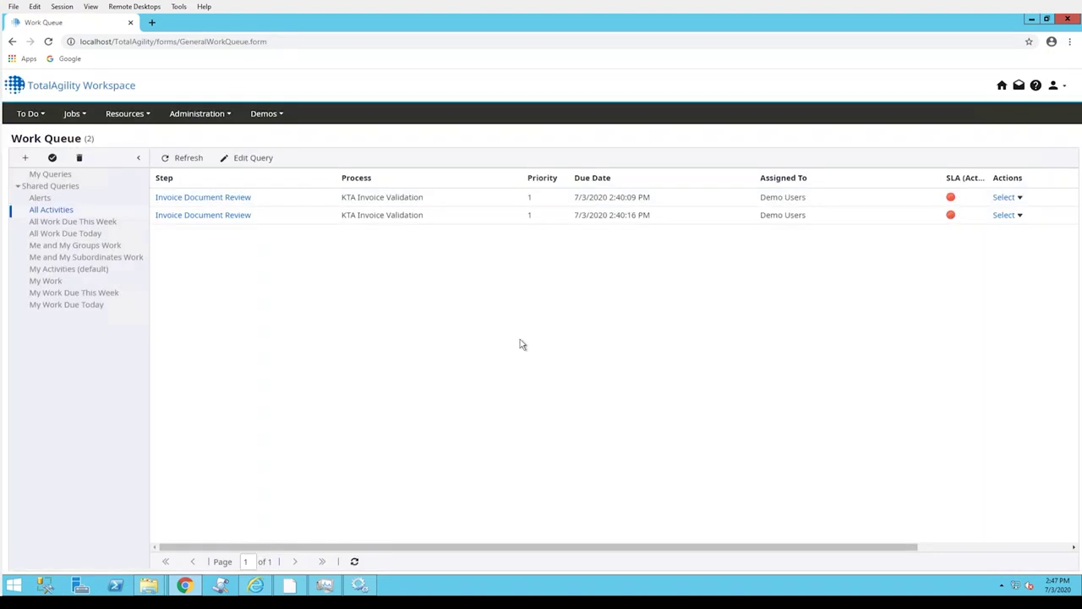
click(183, 157)
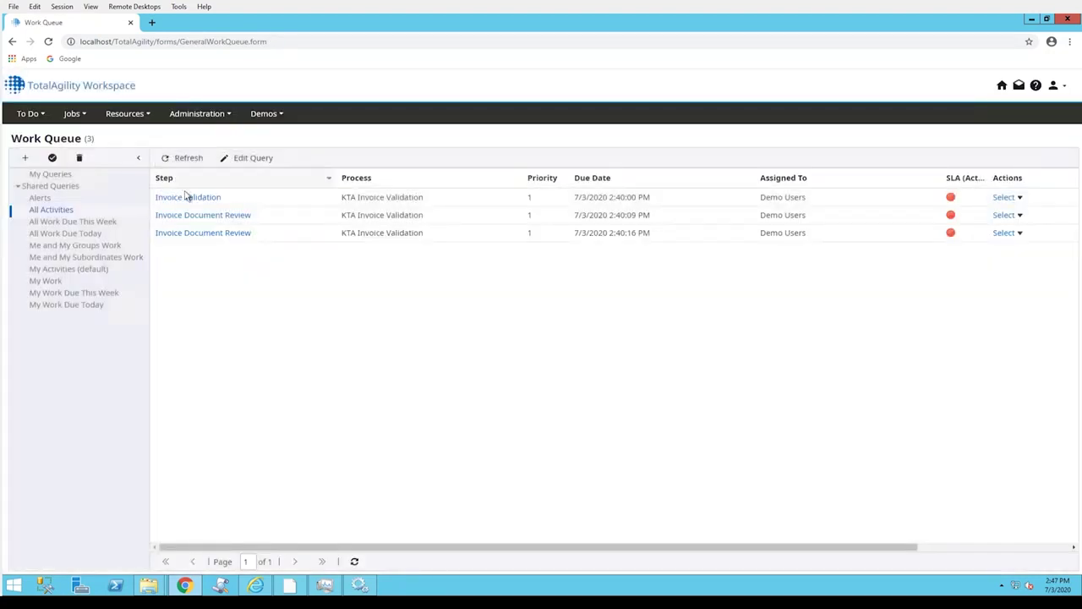
Step: Open the Invoice Validation activity, set Freight to 5.74 from the shipping and handling amount on the image, and complete the activity
click(187, 197)
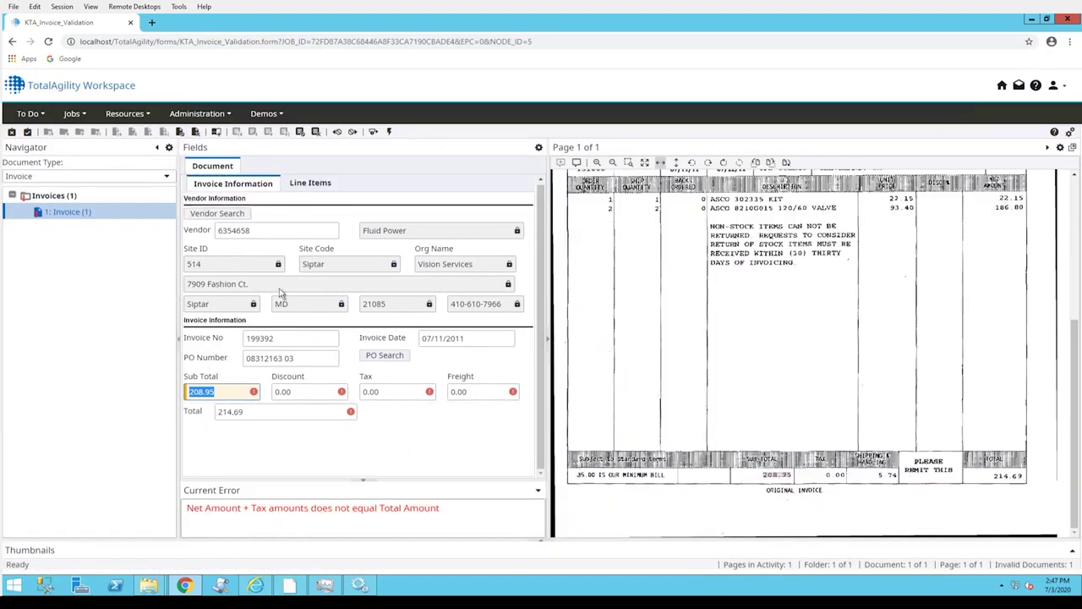
click(471, 390)
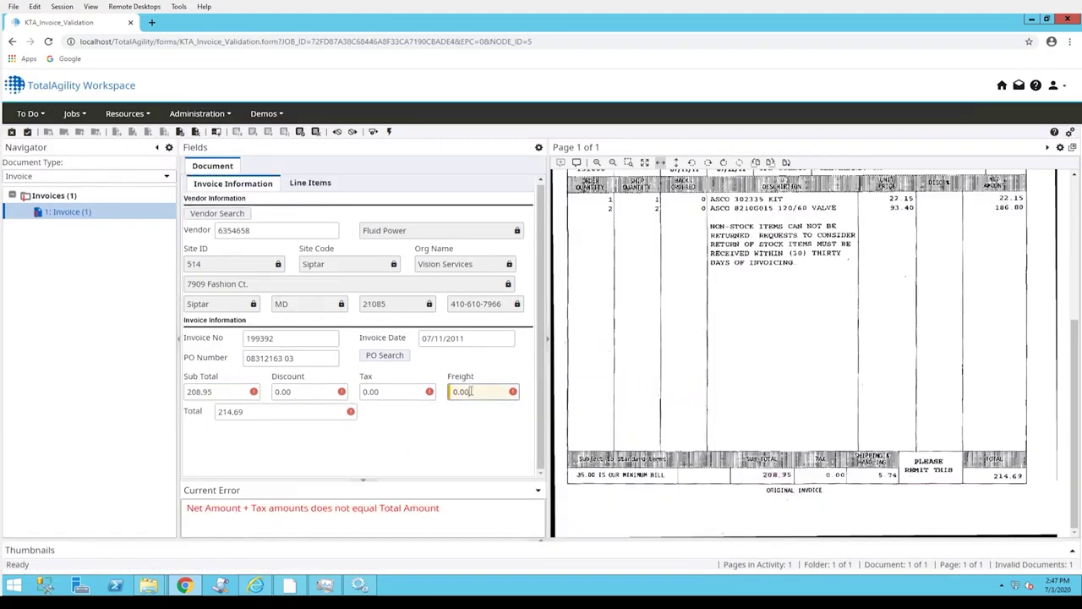
drag(865, 473, 905, 486)
click(483, 388)
key(Return)
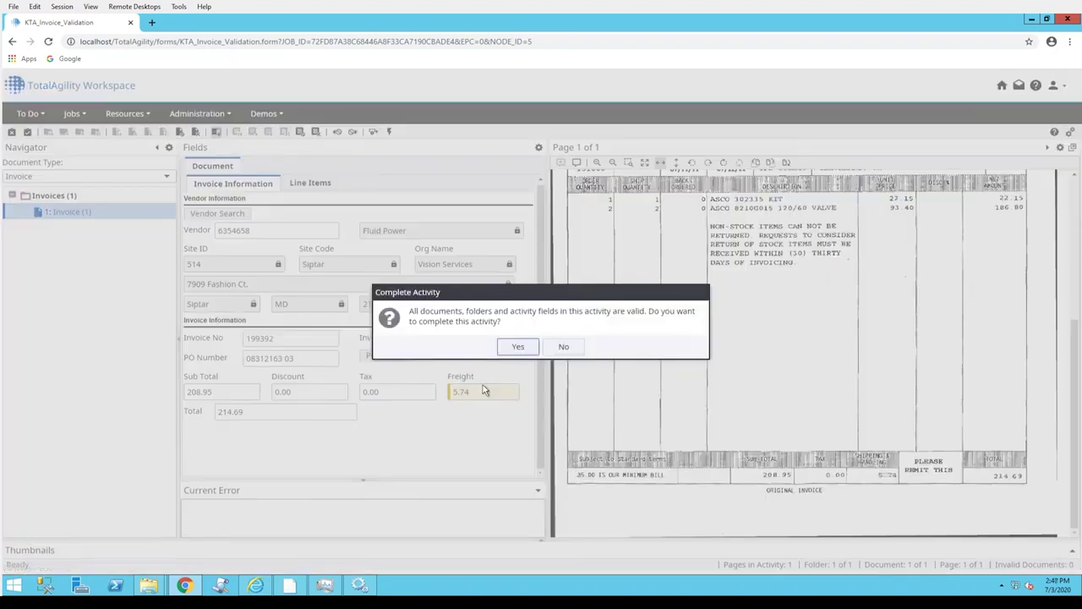
click(515, 347)
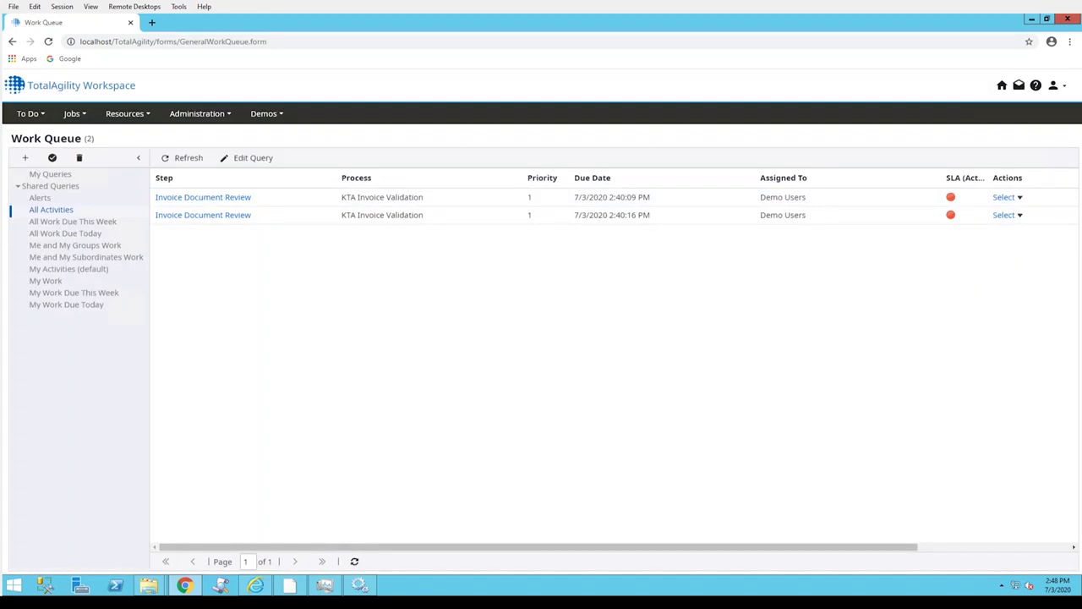
Step: Complete the Invoice Document Review activity due at 2:40:09 PM and refresh the work queue
click(196, 196)
key(Return)
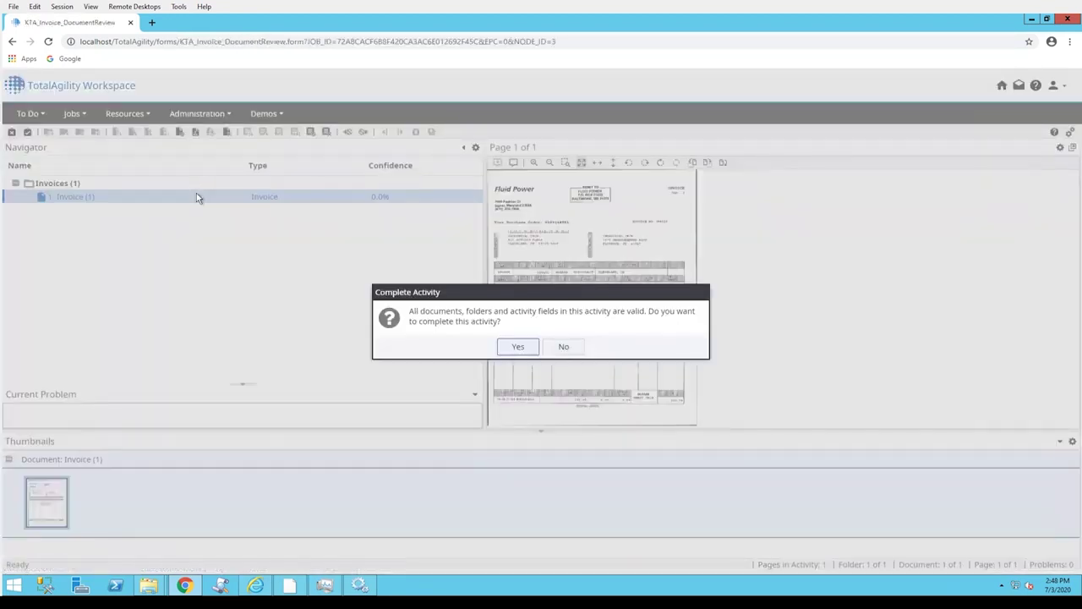
click(524, 346)
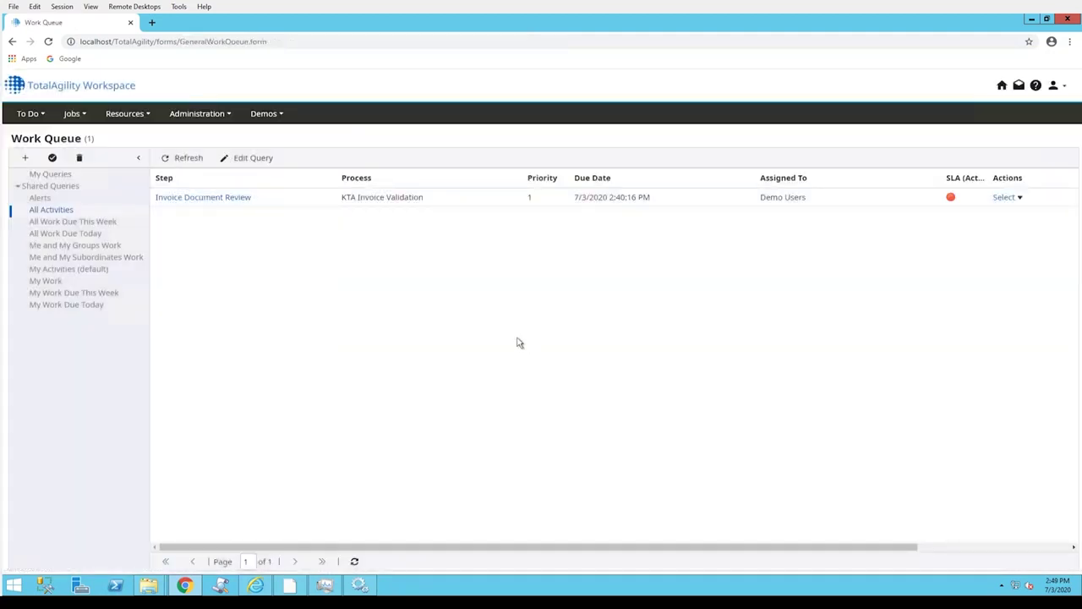
click(183, 158)
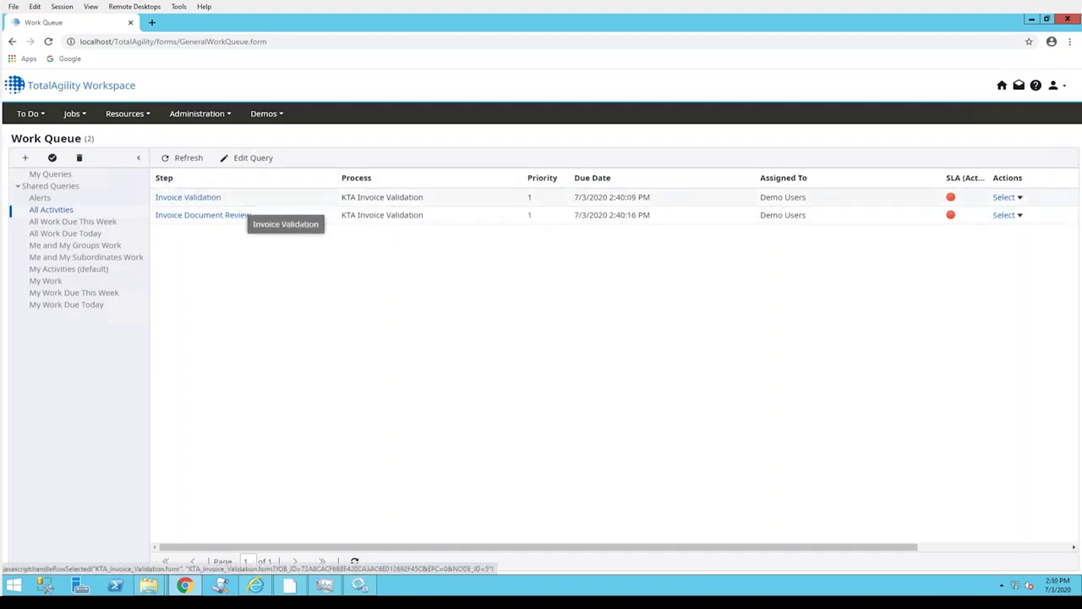
Step: Open the Invoice Validation activity, decline completing it, and check Freight, Total and Sub Total against the invoice image
click(203, 198)
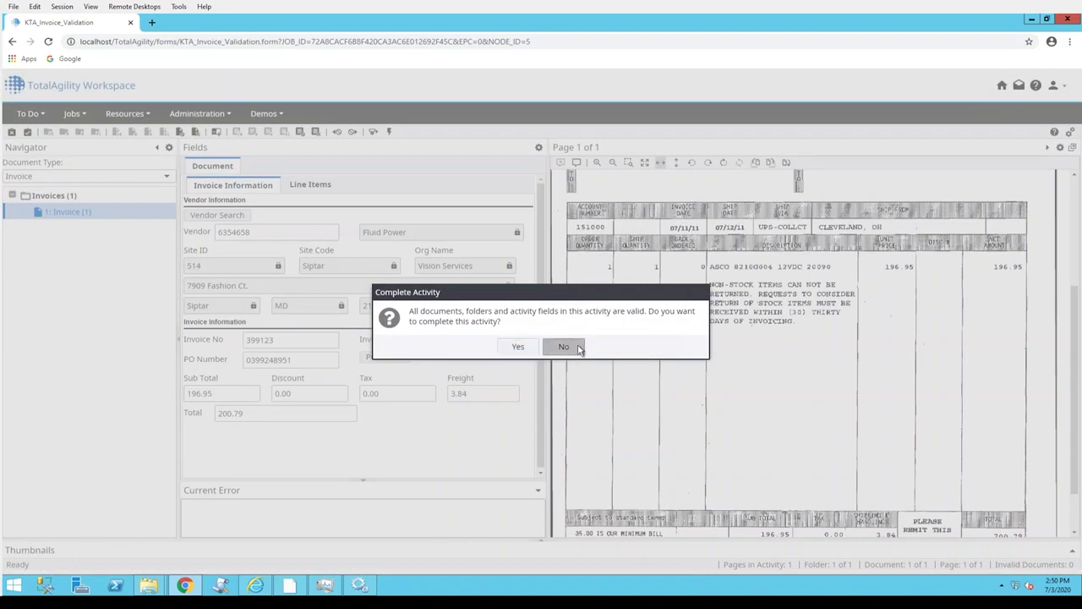
click(579, 347)
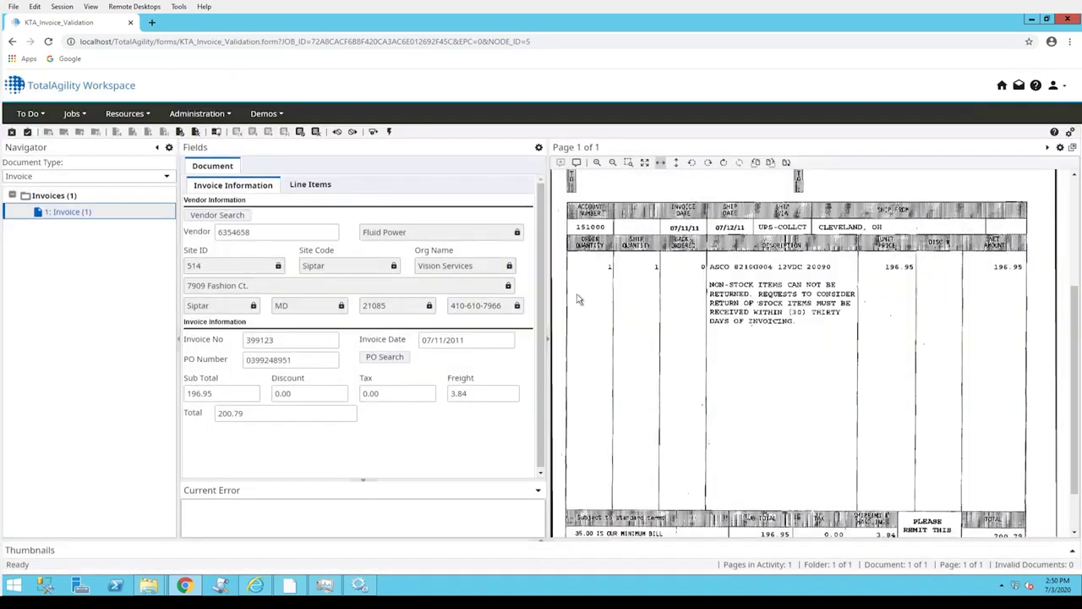
click(463, 396)
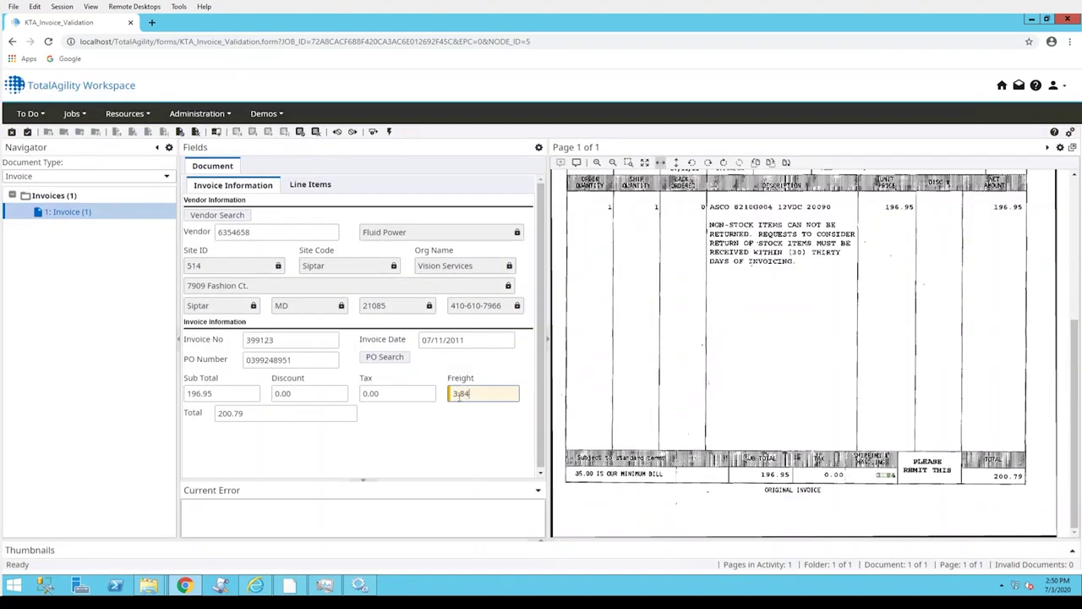
click(248, 412)
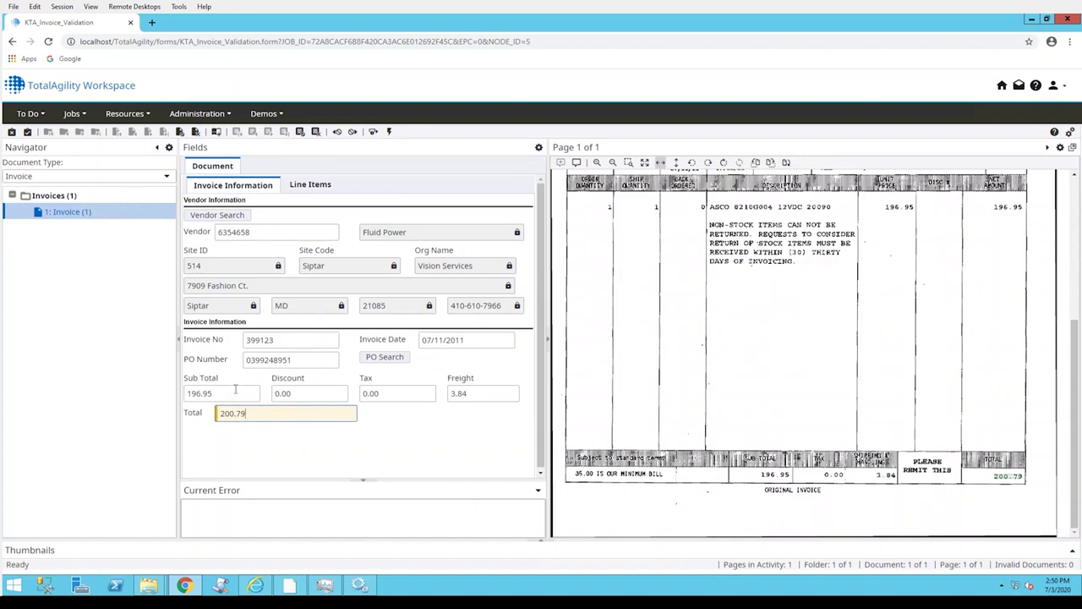
click(235, 392)
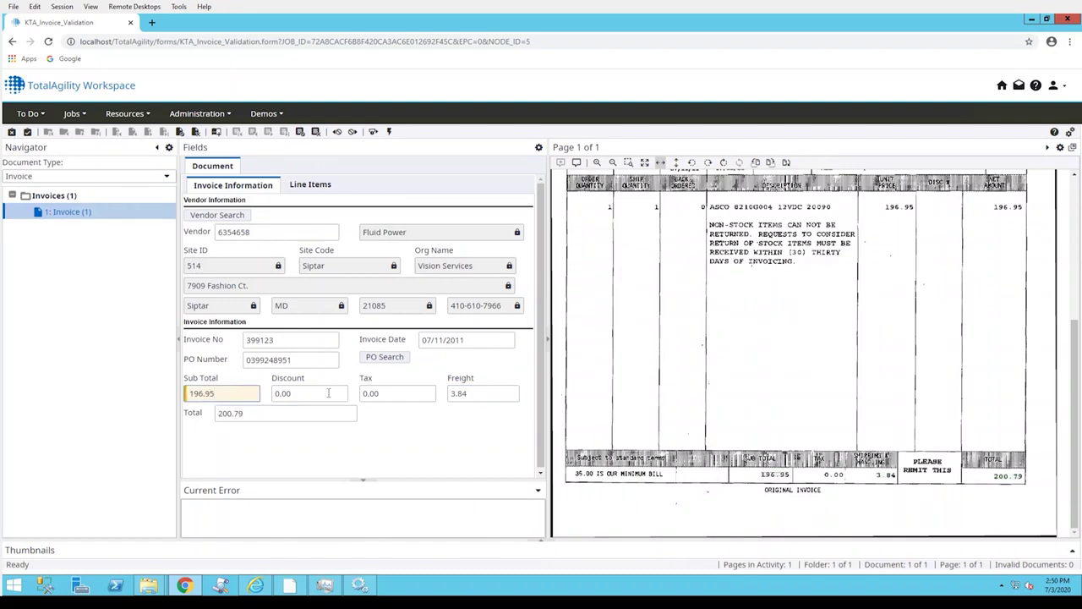
click(299, 413)
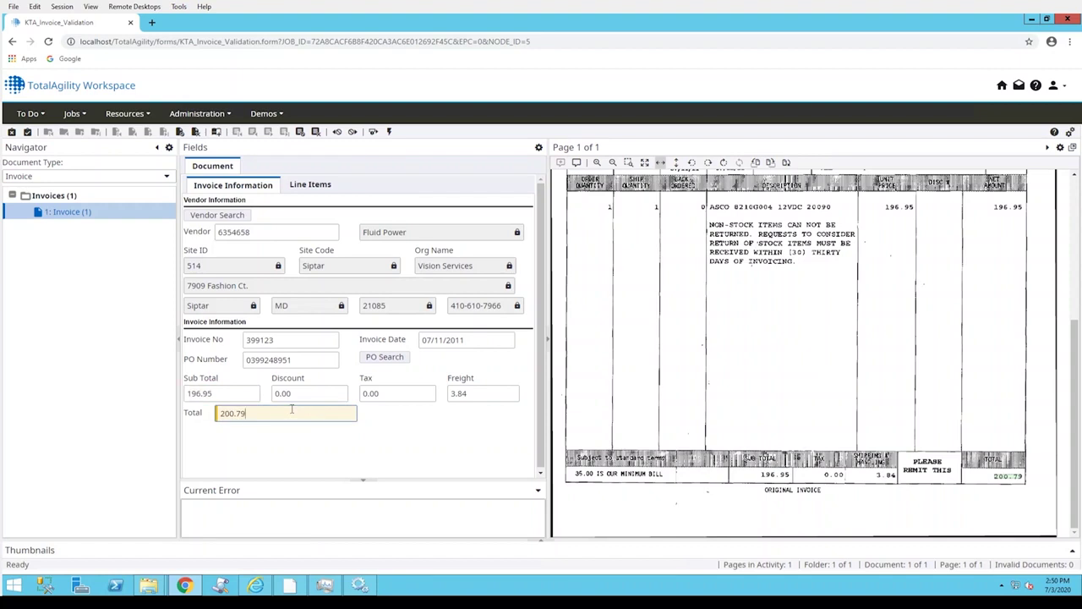